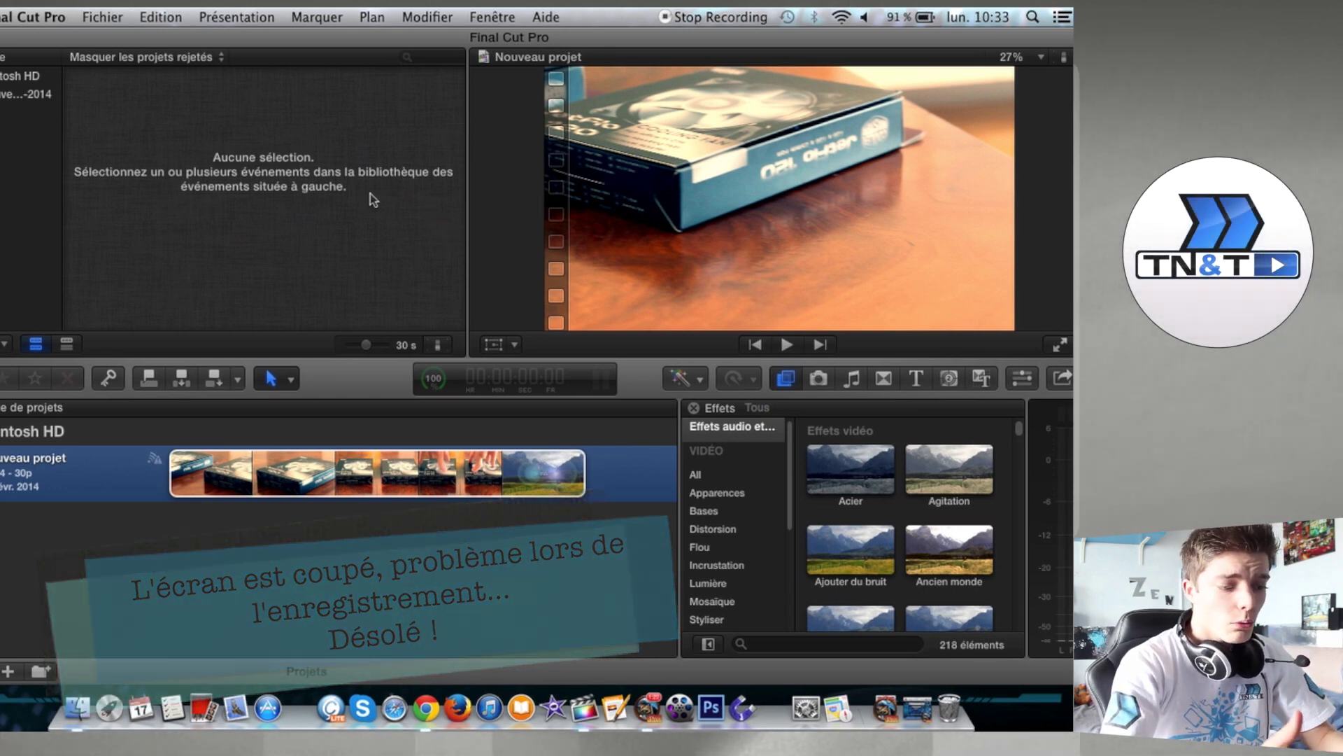
Close the effects browser and switch the editing window to full screen
left_click(695, 411)
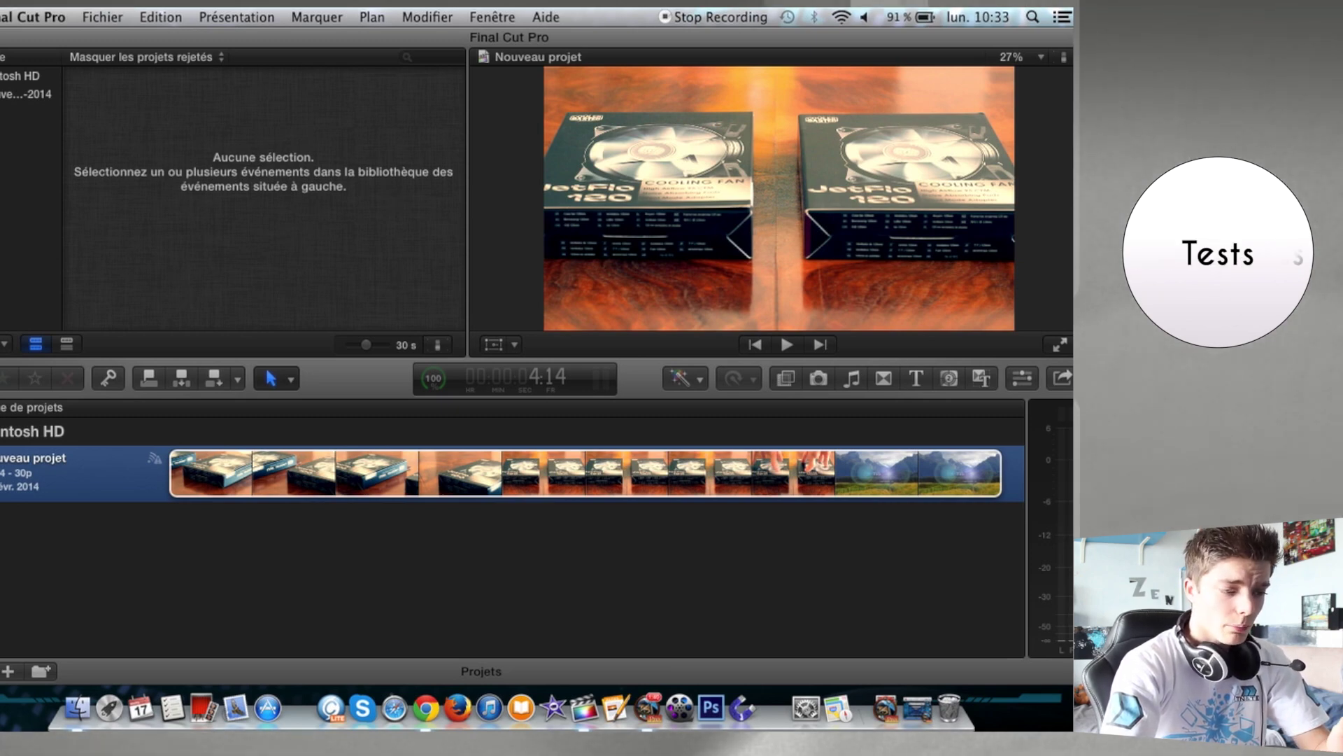
key("ctrl+super+f")
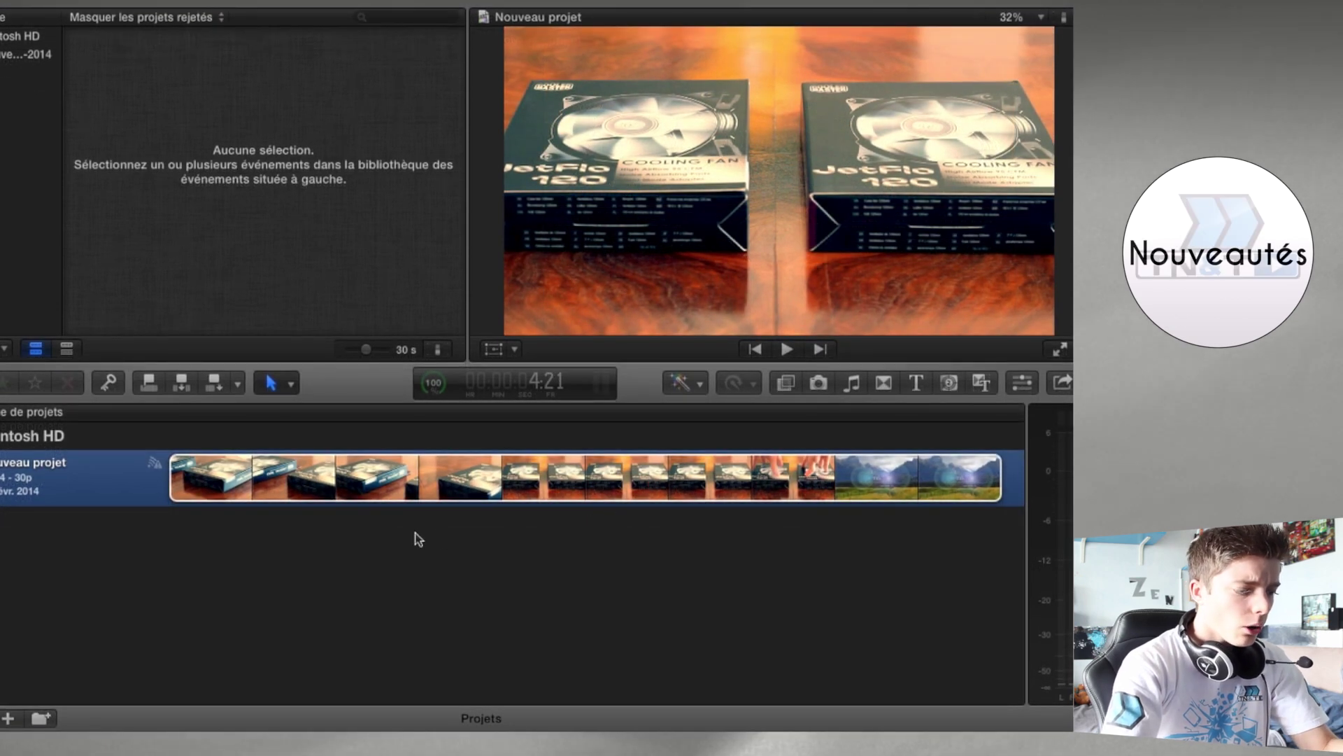
Create a project named "tuto fcp" with custom video properties of 1080p HD, 1920x1080 and 30p
left_click(6, 720)
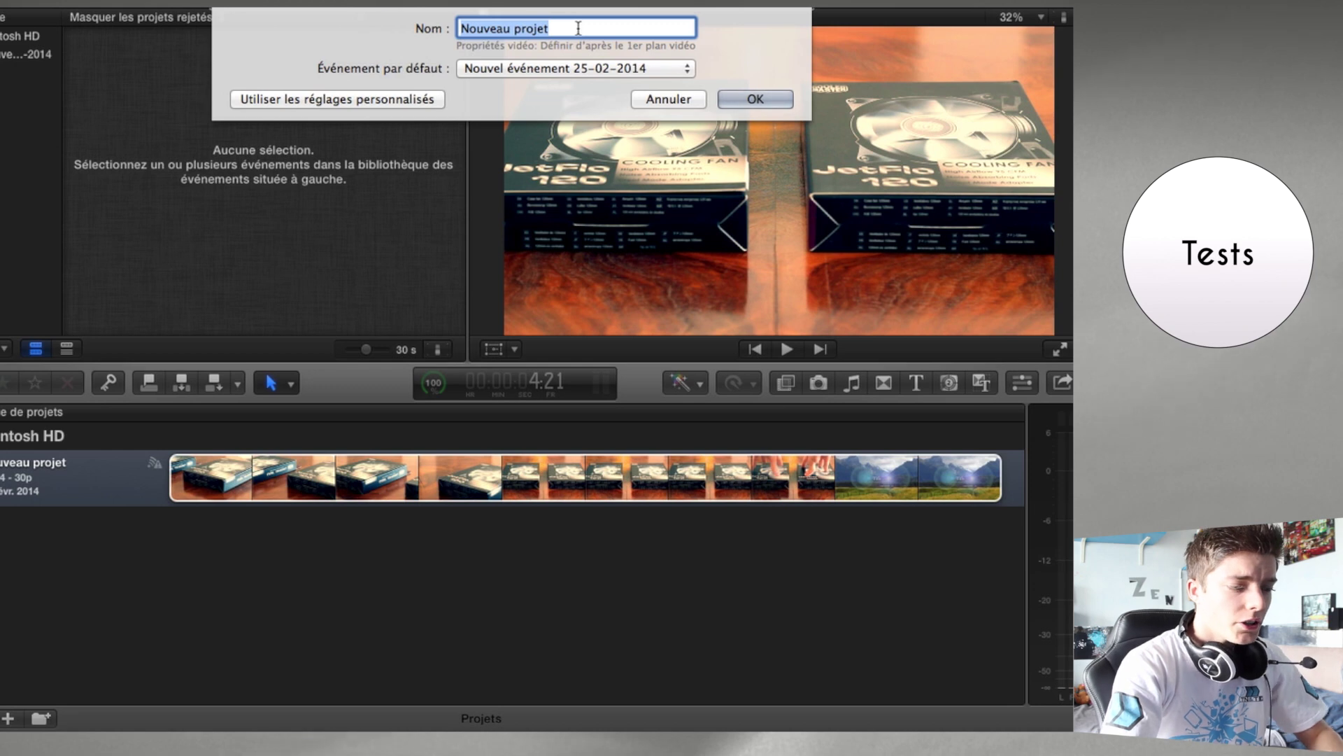
type("tuto ")
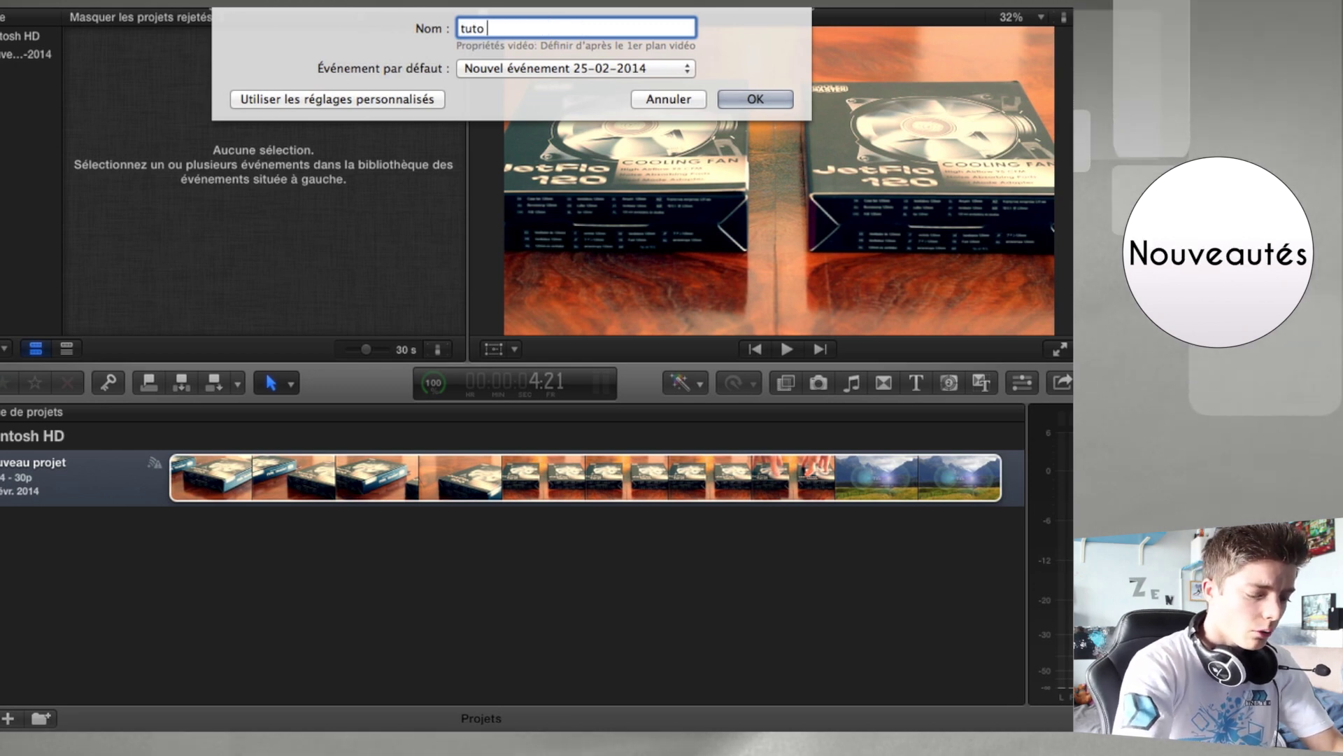
type("fcp")
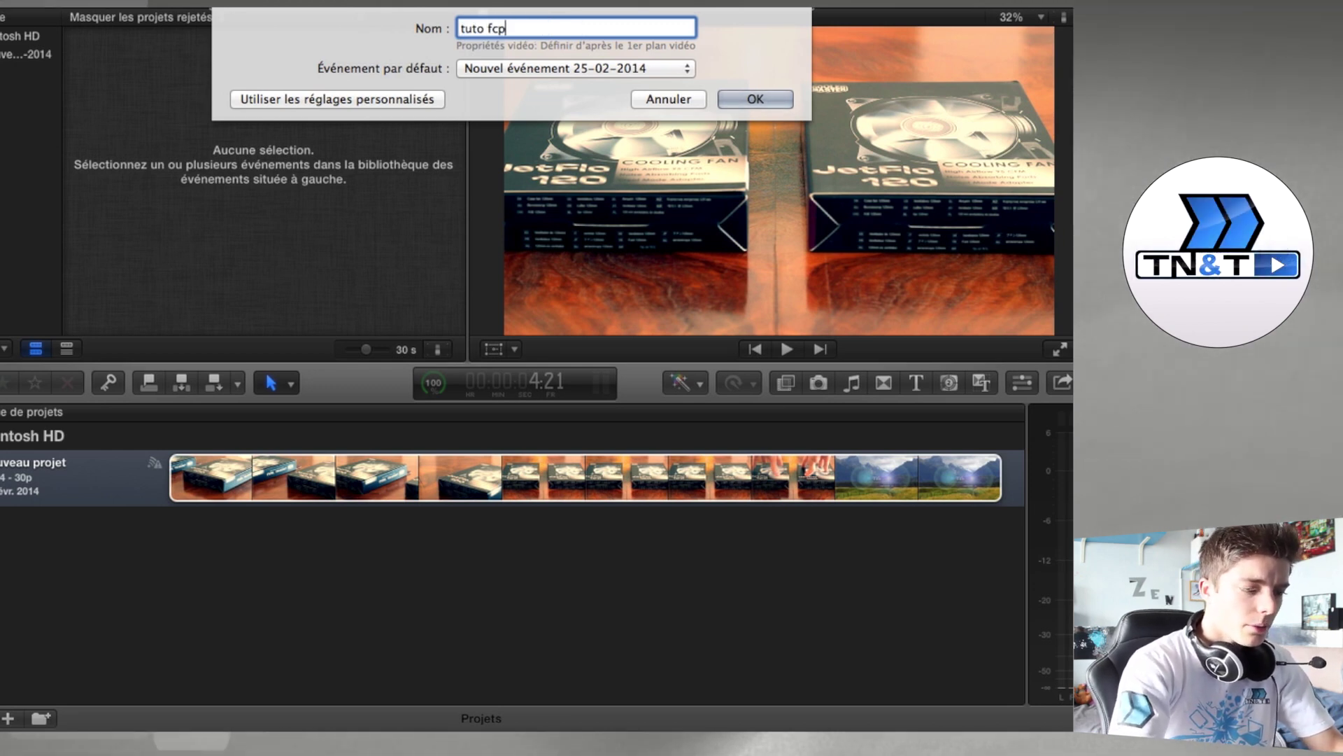
left_click(361, 102)
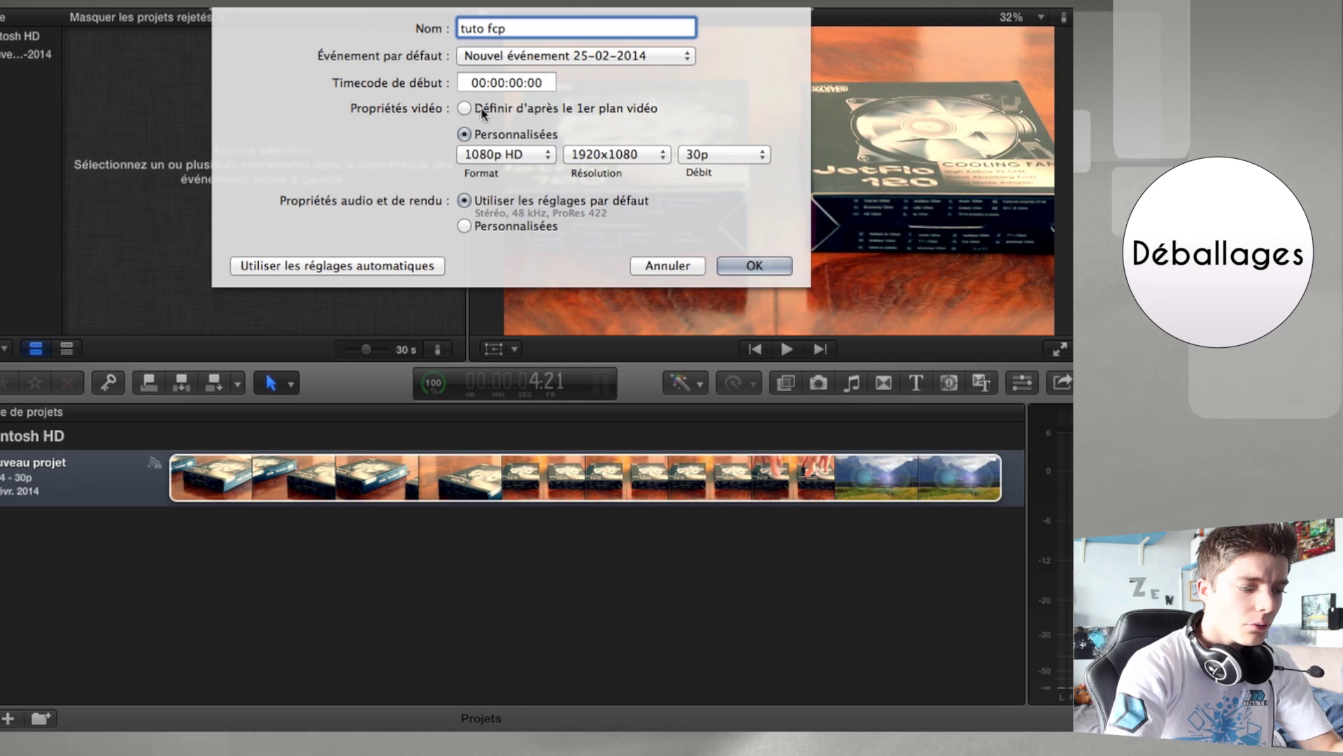
left_click(534, 157)
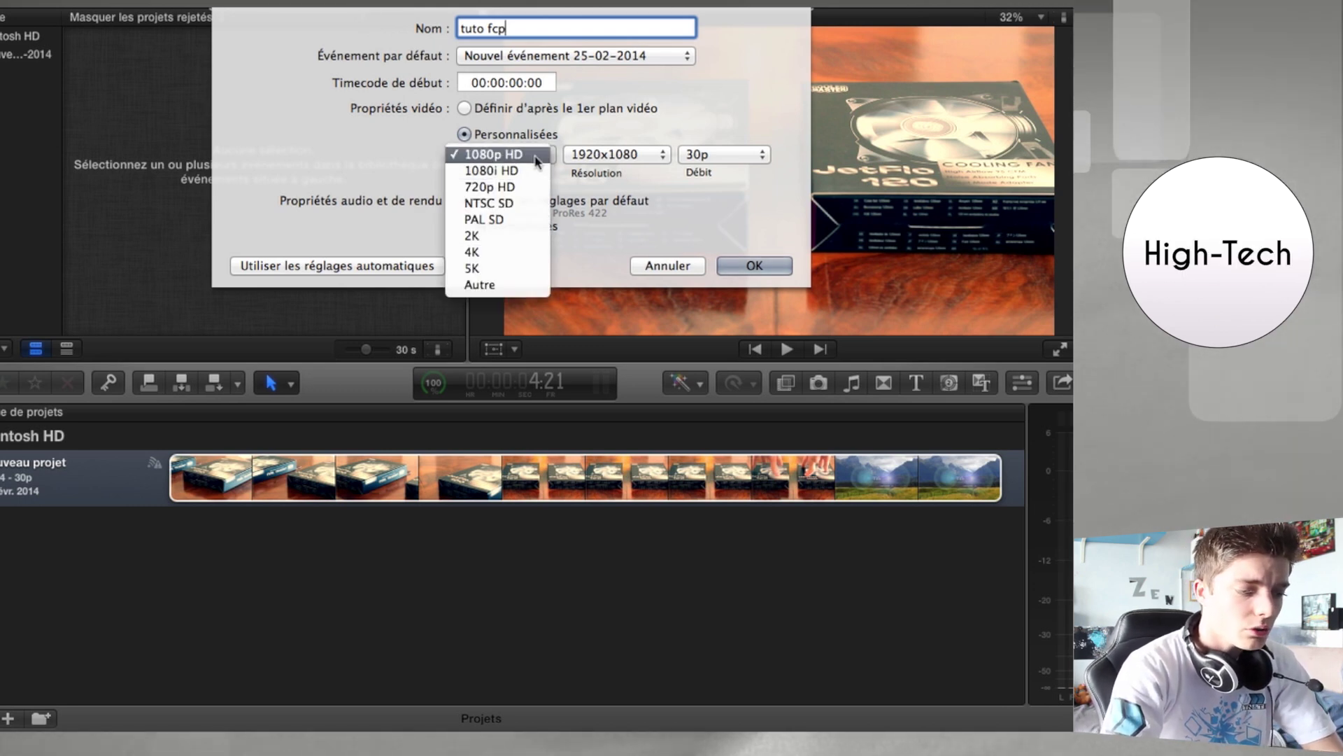
left_click(511, 153)
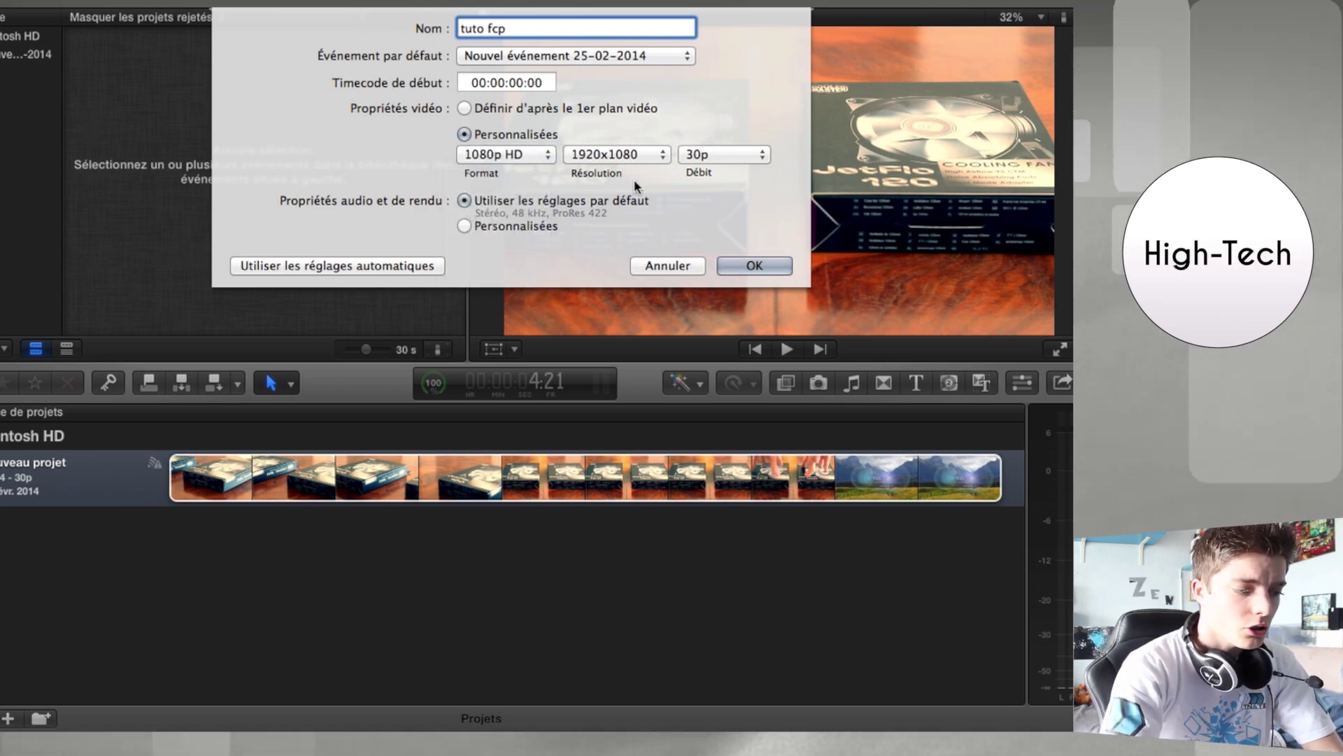
left_click(748, 267)
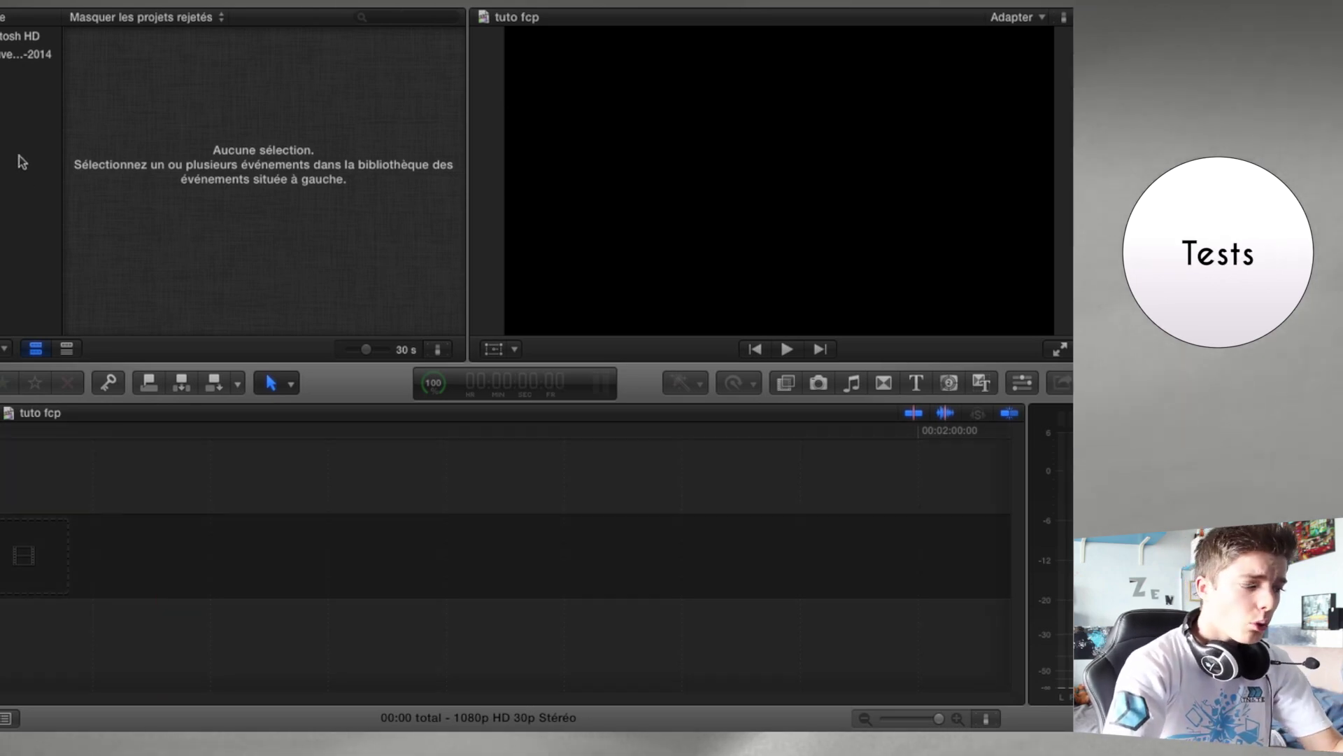
Create a new event named "tuto fcp" on the Macintosh HD in the event library
left_click(10, 38)
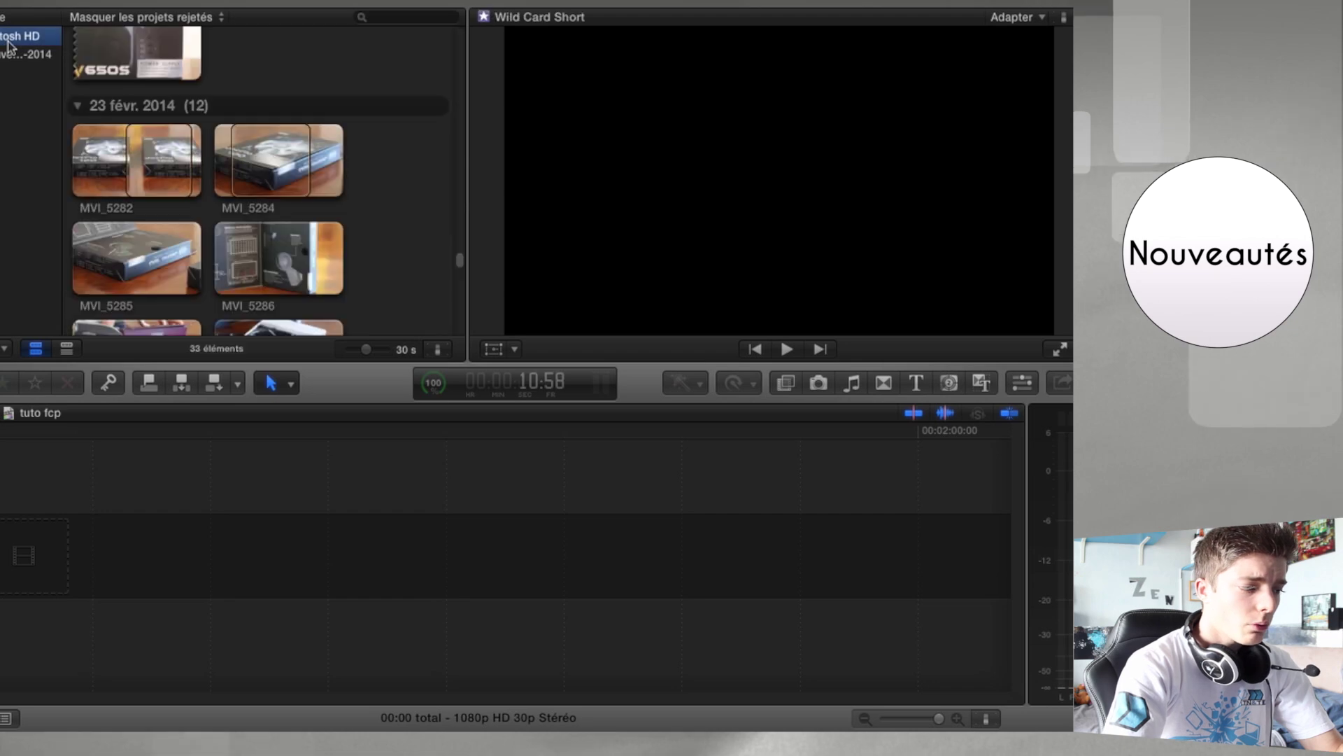
scroll(146, 138, "up", 5)
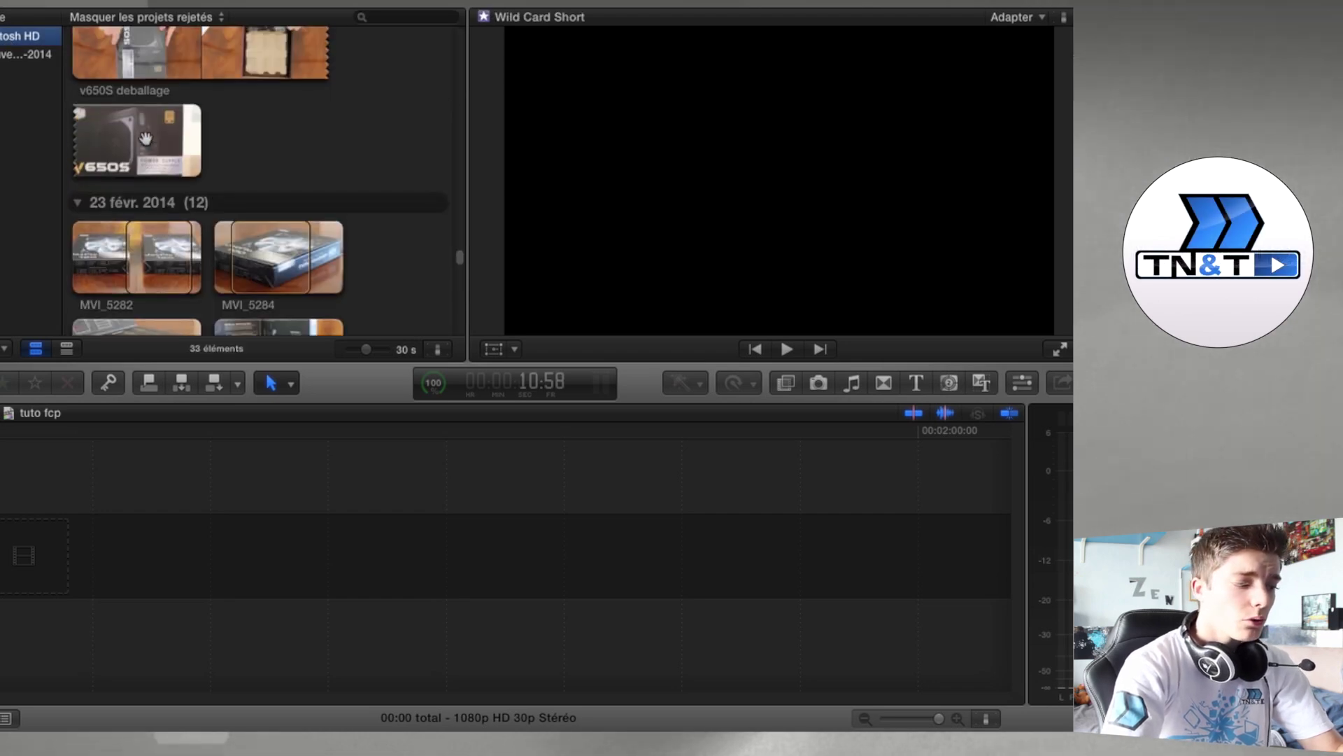
scroll(146, 139, "up", 8)
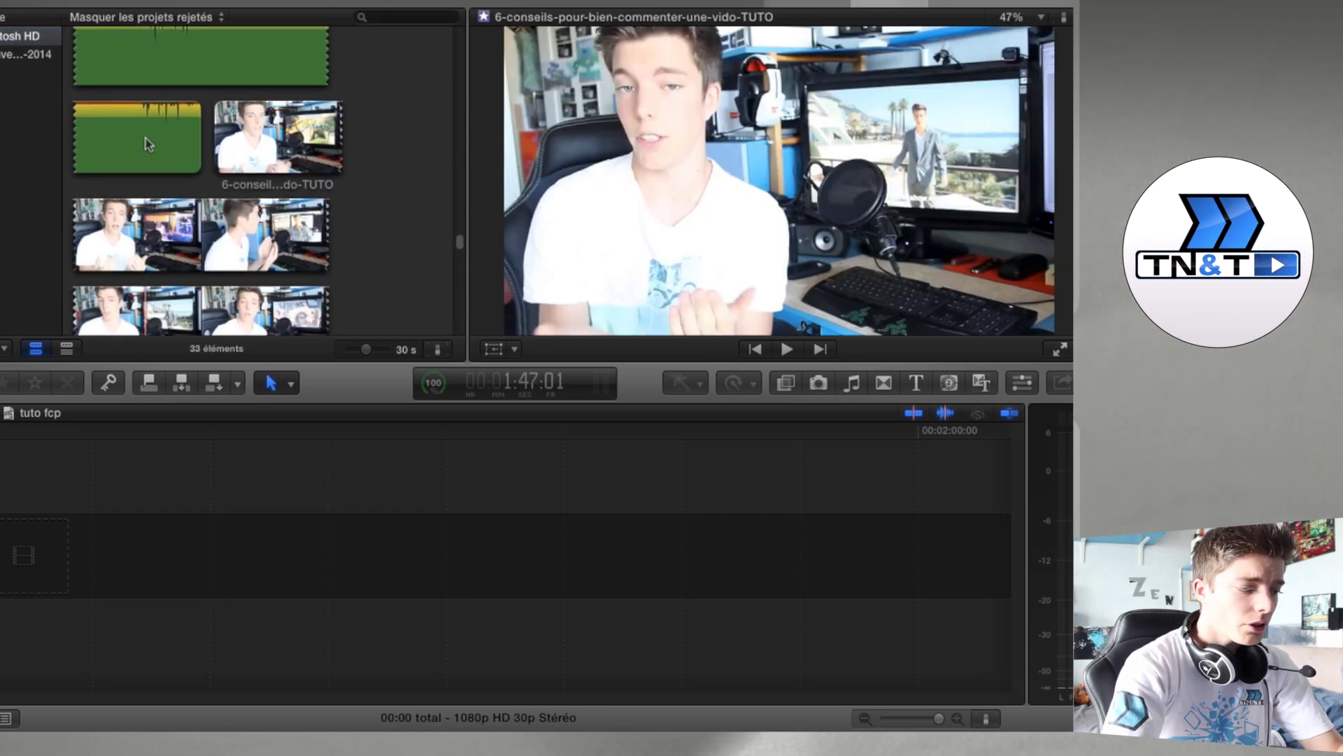
scroll(145, 137, "up", 3)
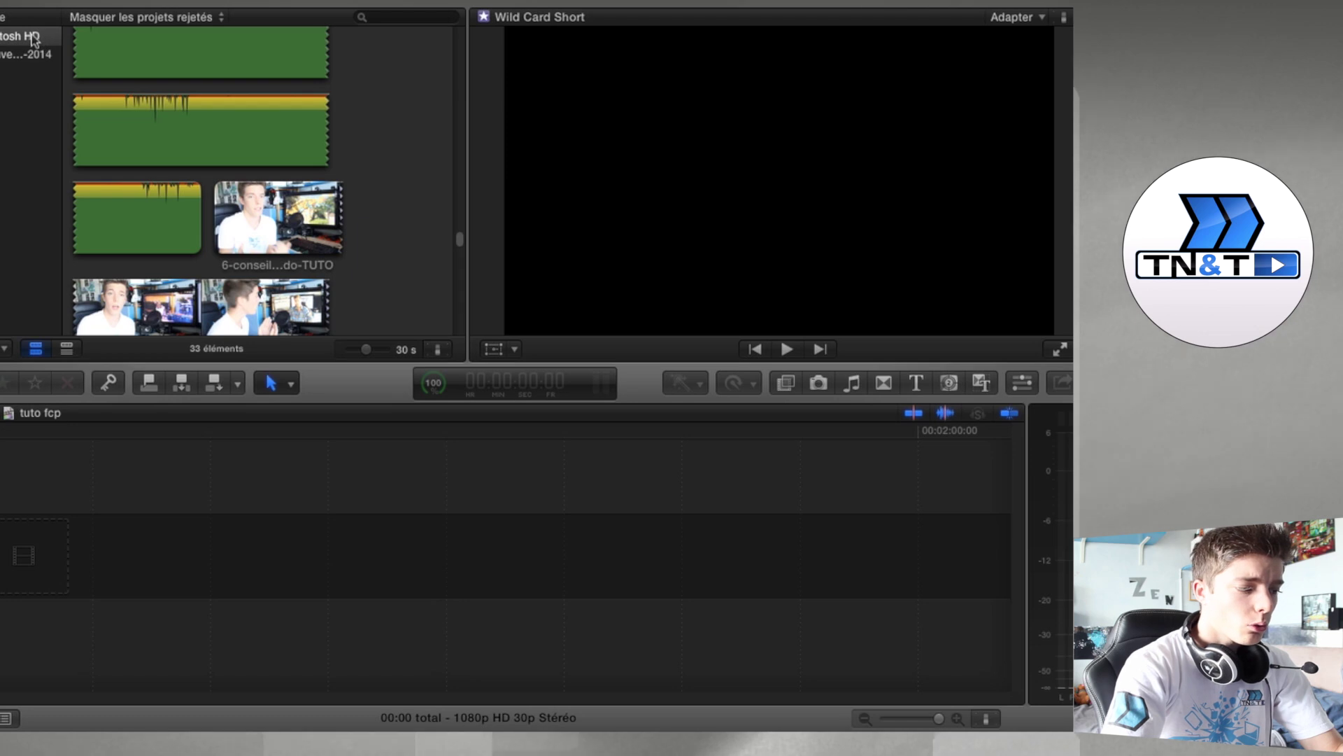
right_click(33, 40)
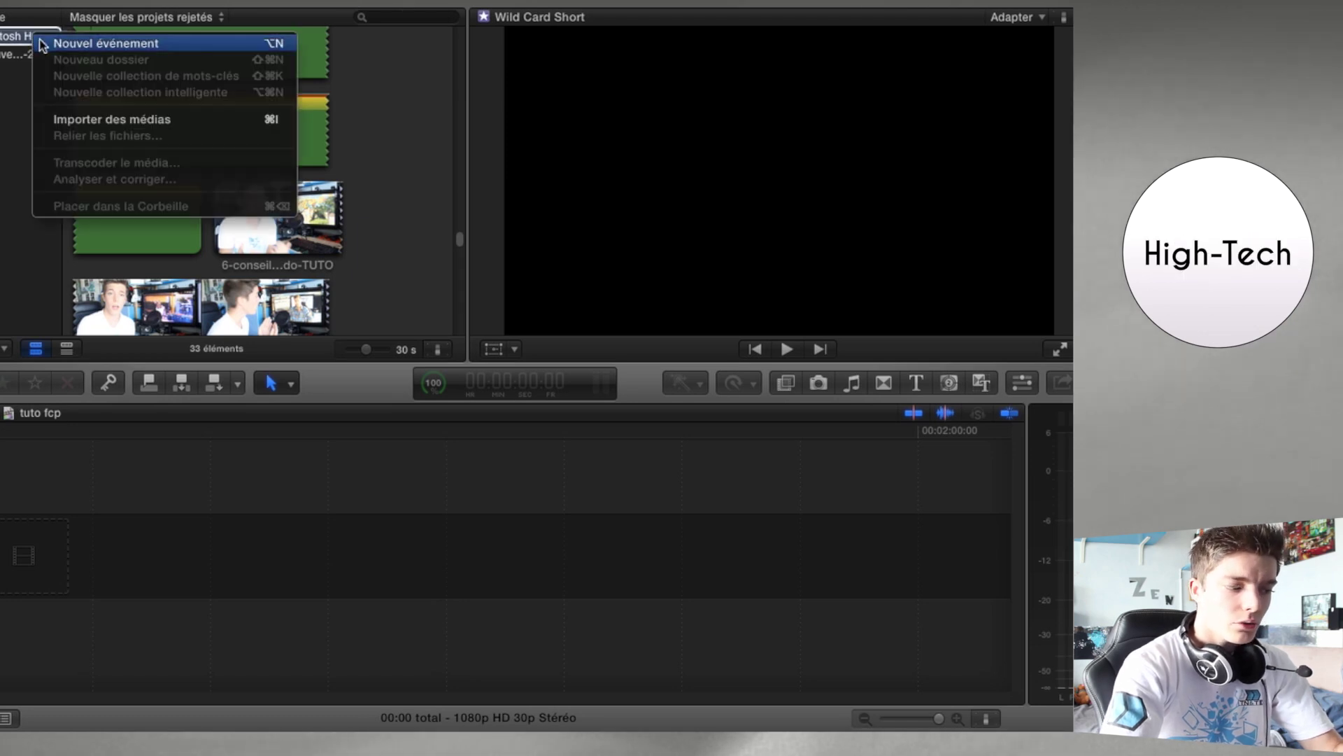
left_click(105, 43)
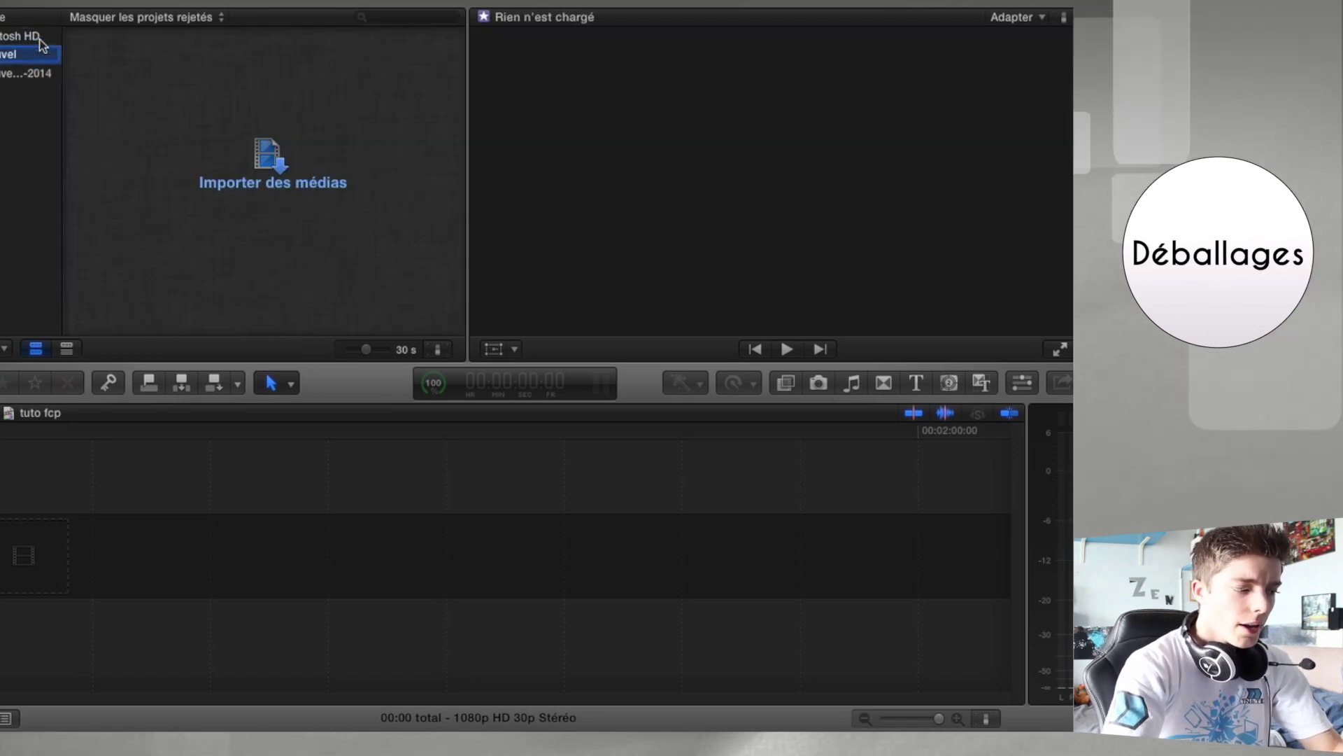
type("tuto fcp")
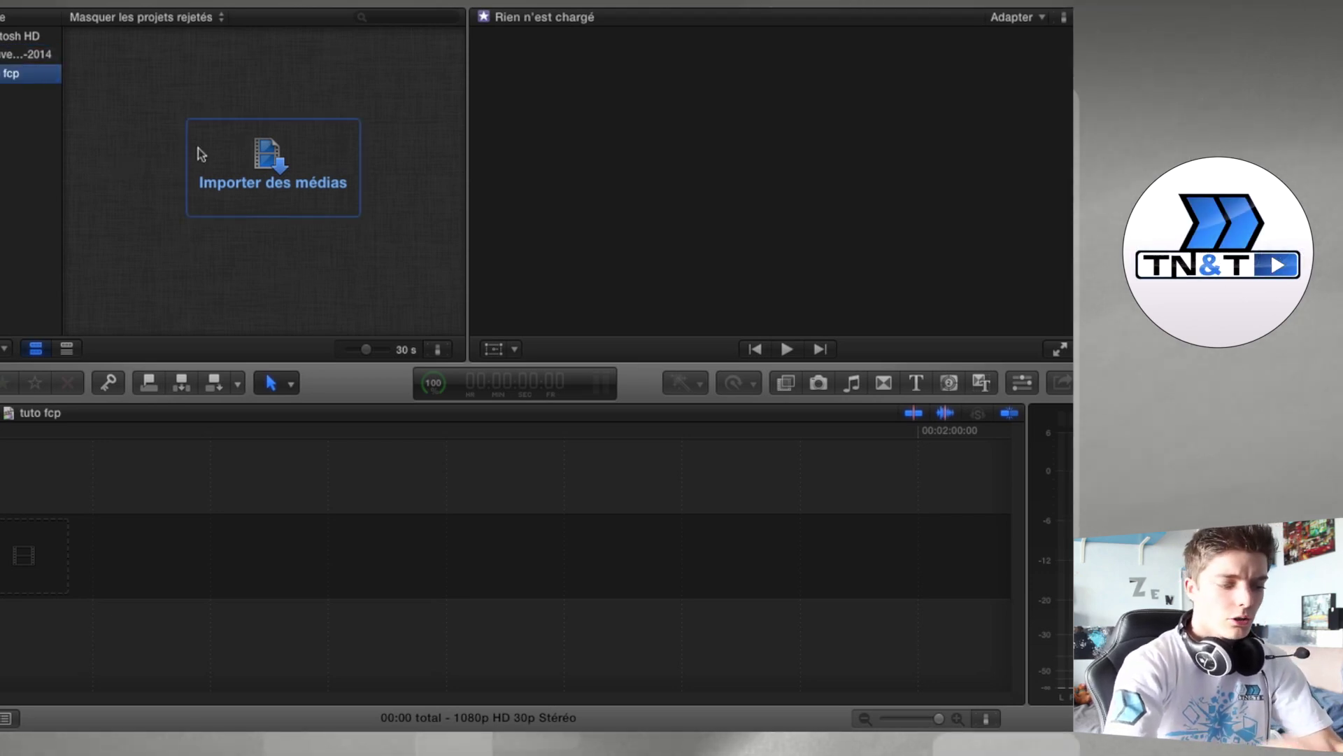
Preview the "v650S deballage" clip in the event Nouvel événement 25-02-2014 and add a range of about 15:21 from it to the empty timeline
left_click(44, 54)
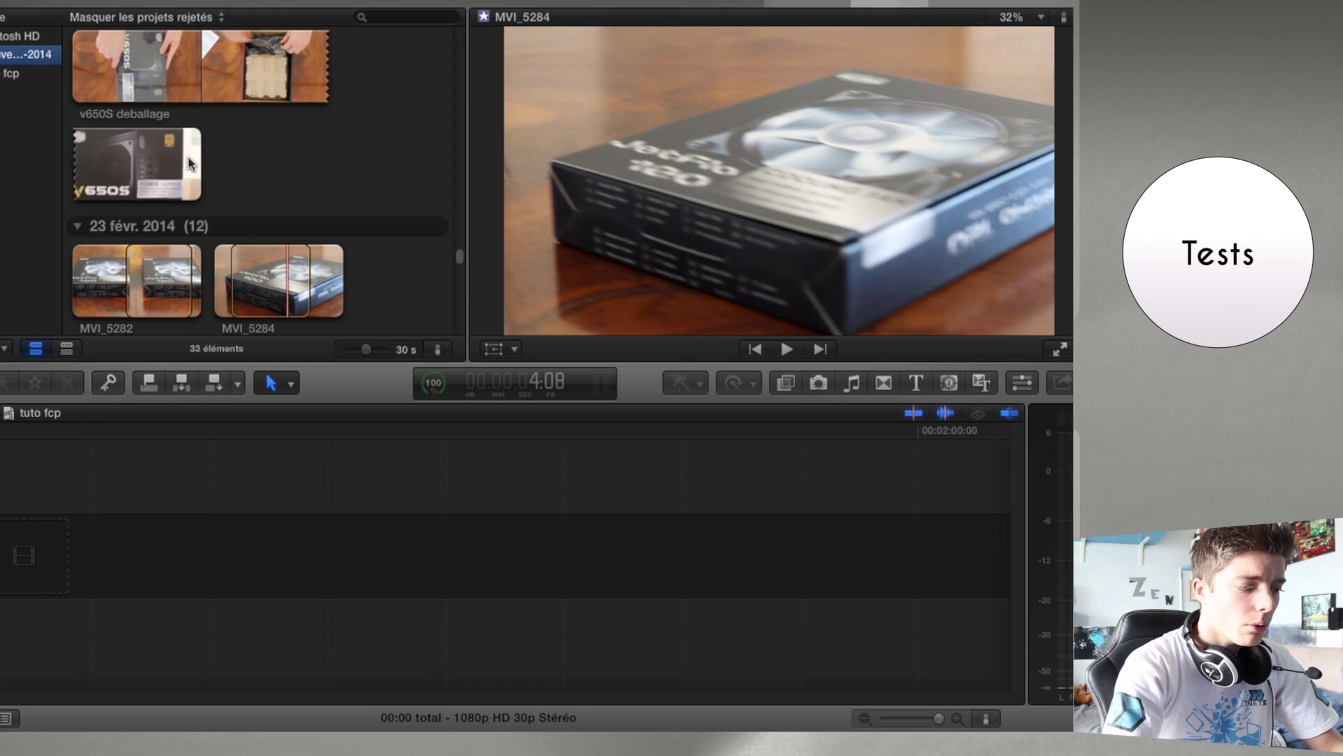
scroll(120, 157, "up", 3)
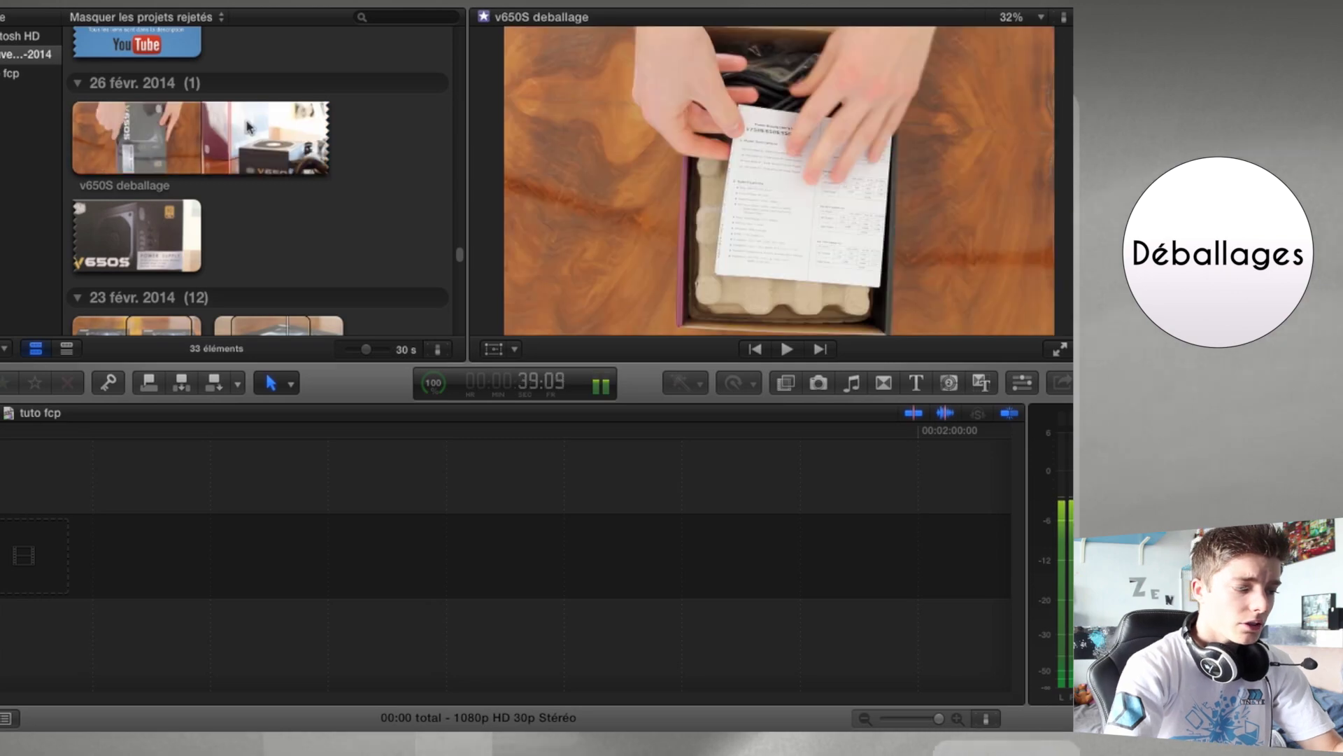
left_click(165, 143)
key("space")
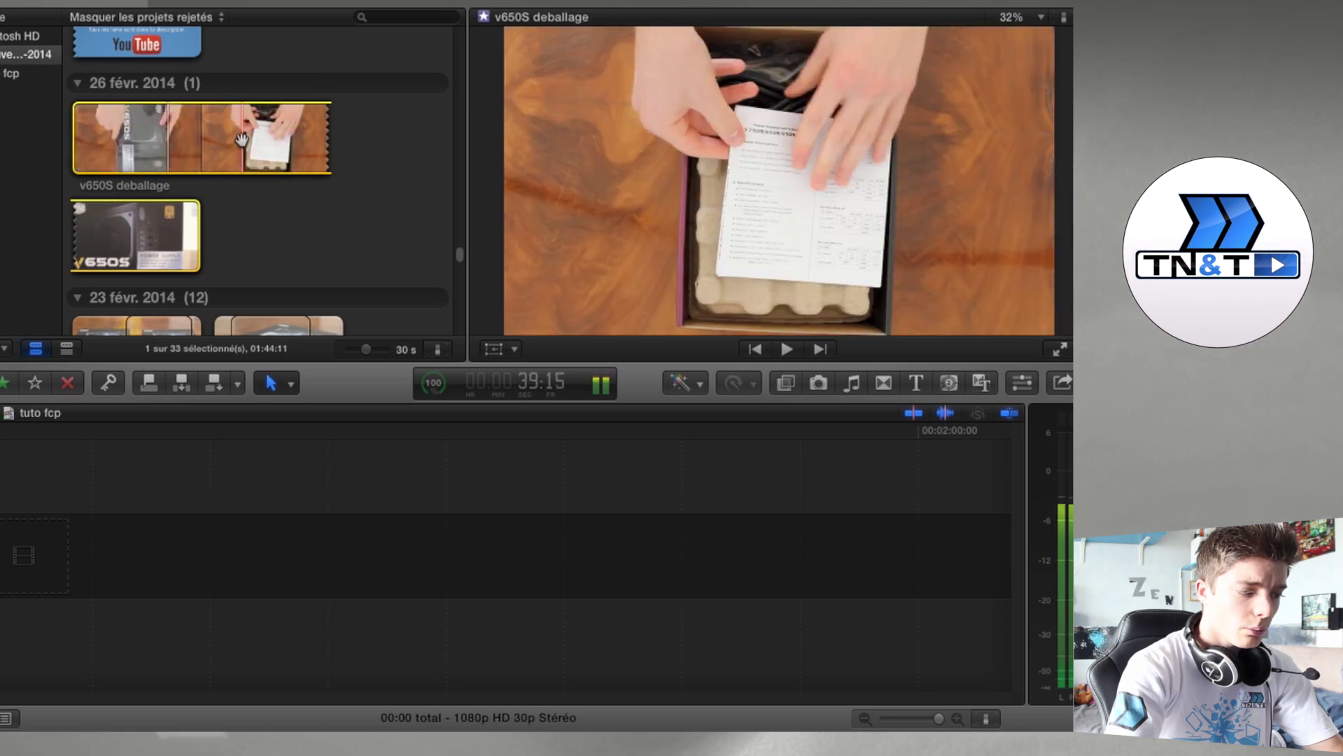
left_click(269, 228)
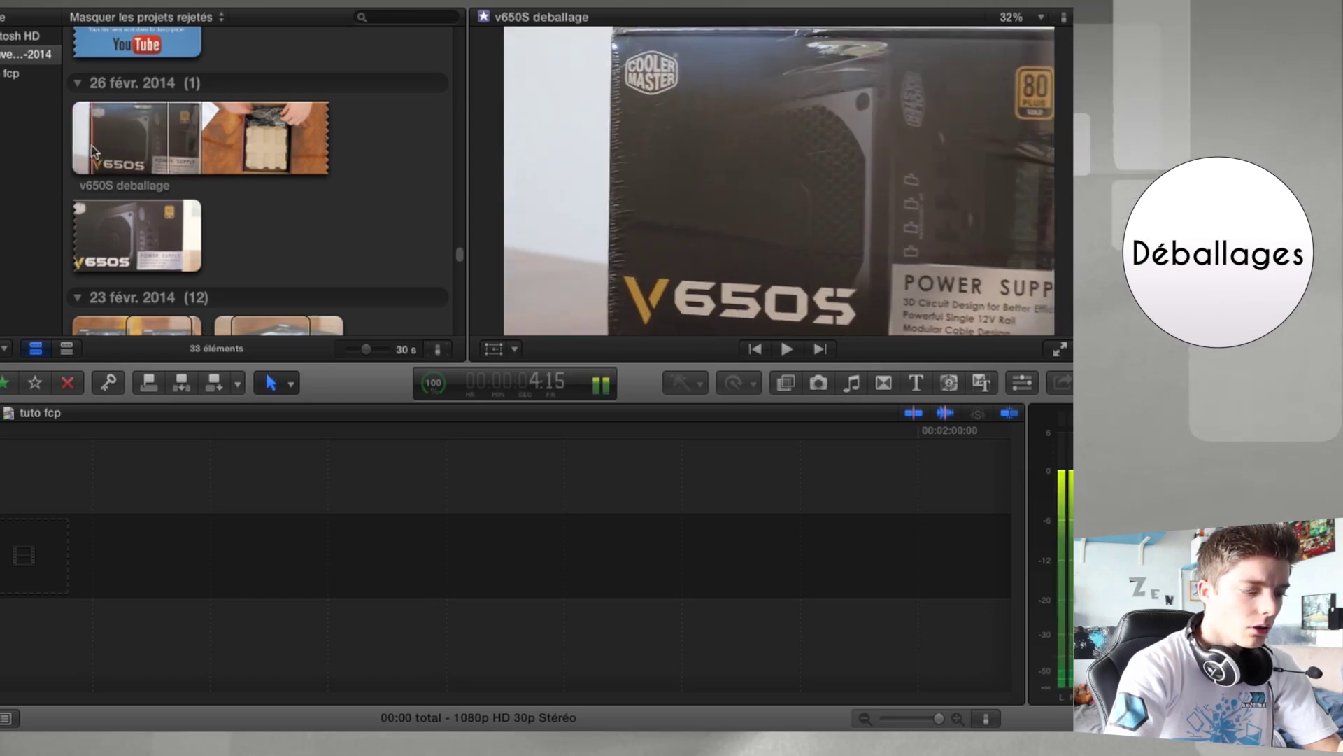
left_click(91, 152)
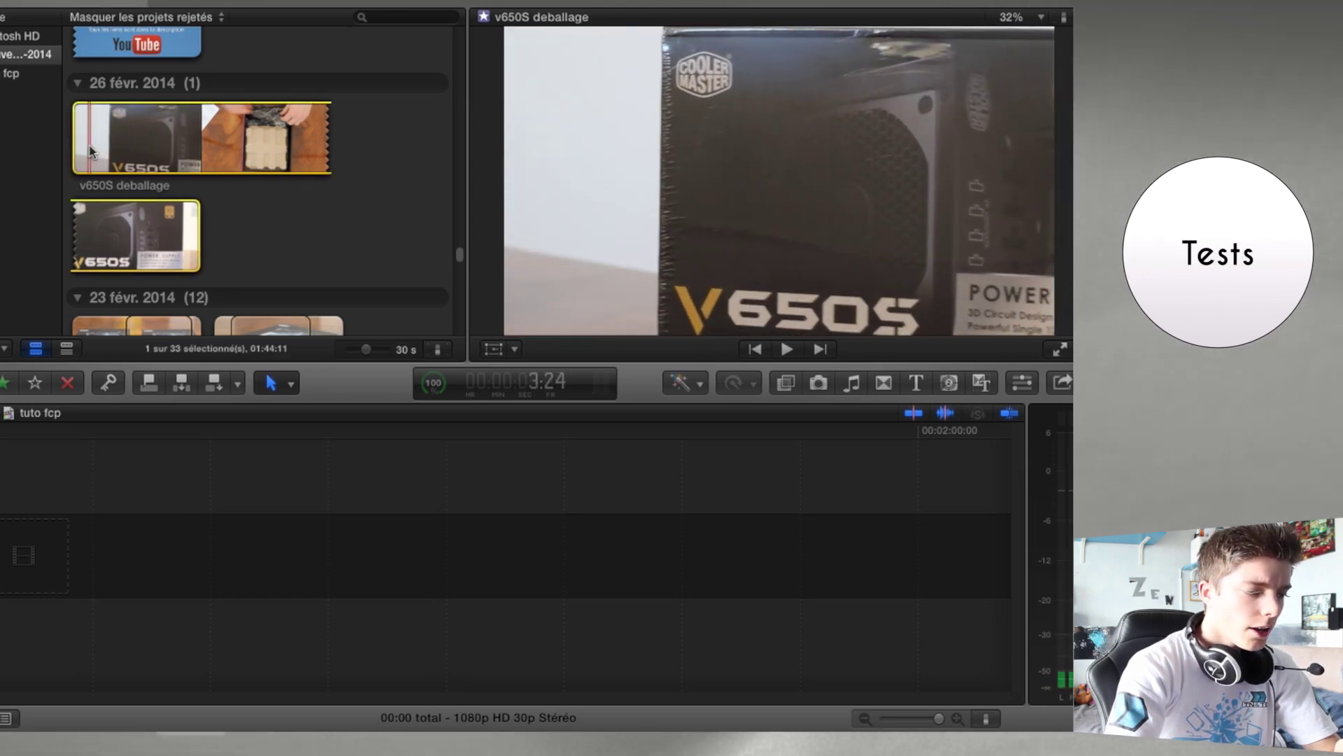
key("space")
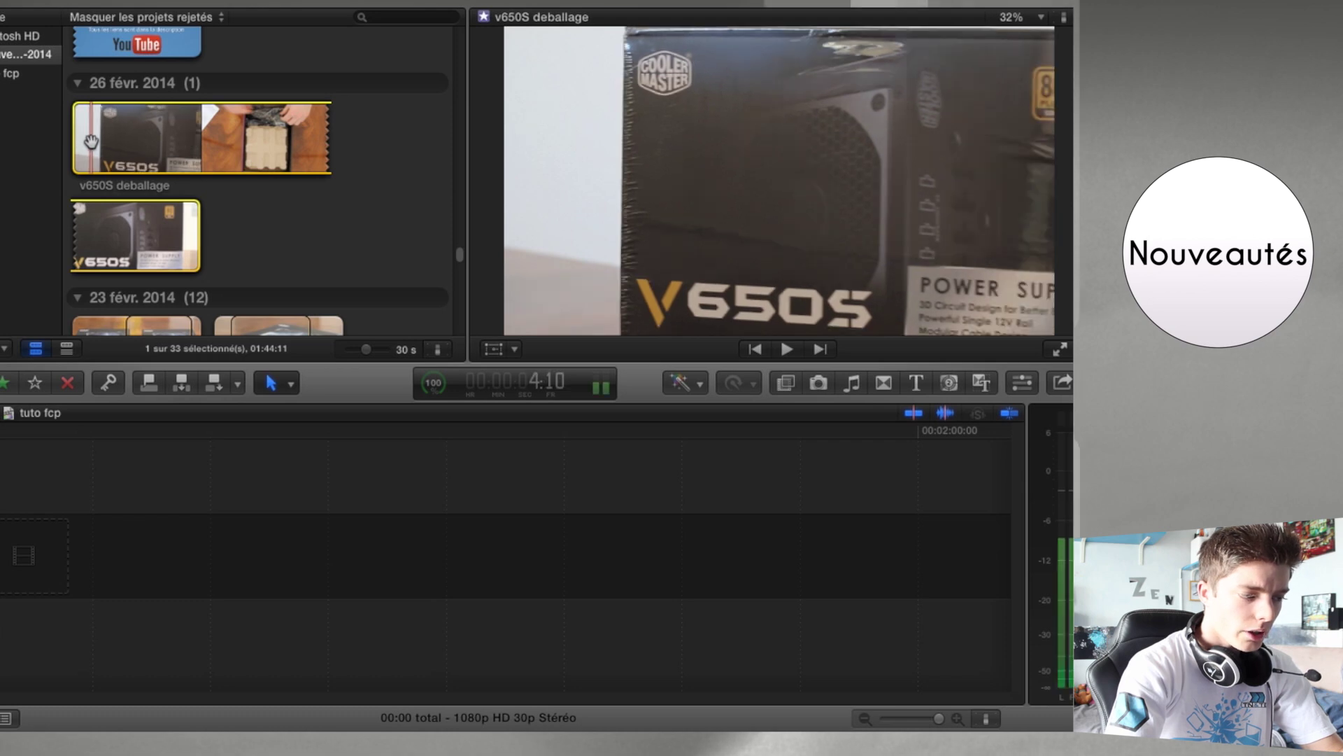
left_click(320, 231)
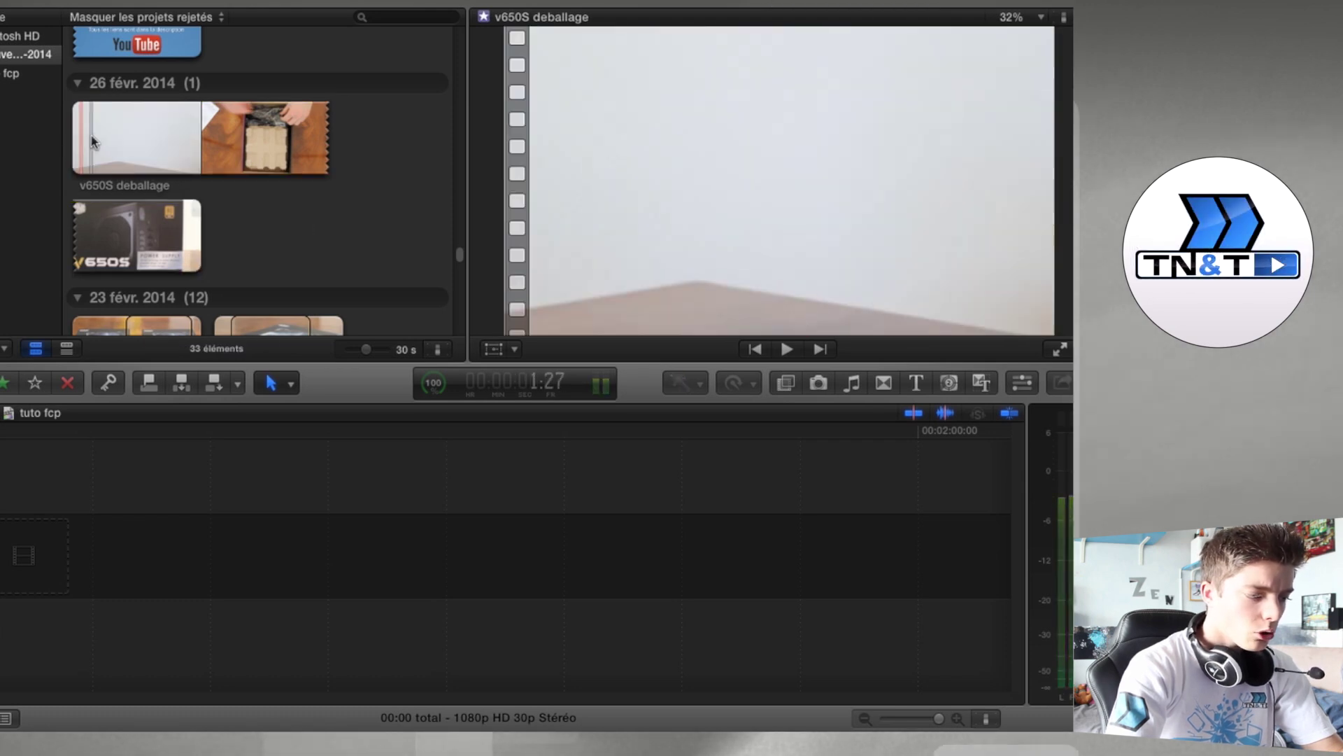
left_click_drag(101, 139, 53, 553)
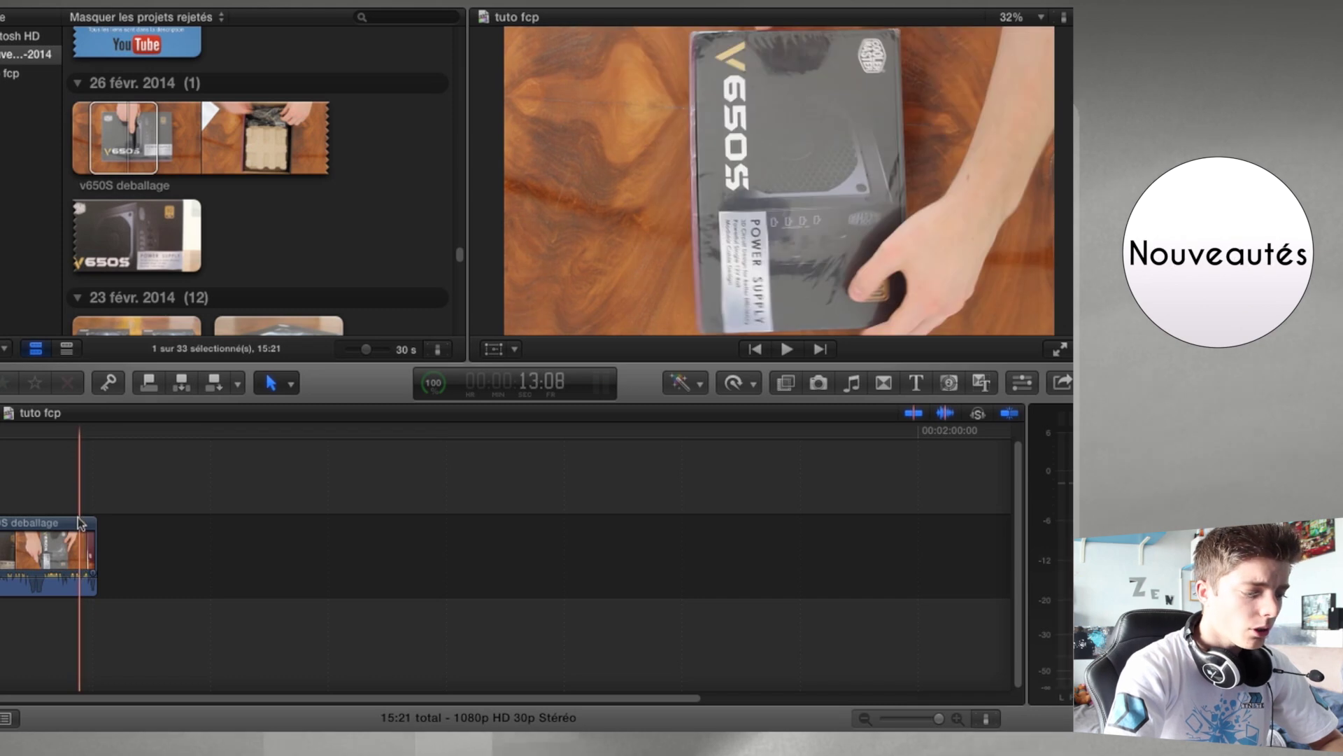
Place the playhead about 7 seconds into the project and select the "v650S deballage" clip in the timeline
left_click(31, 439)
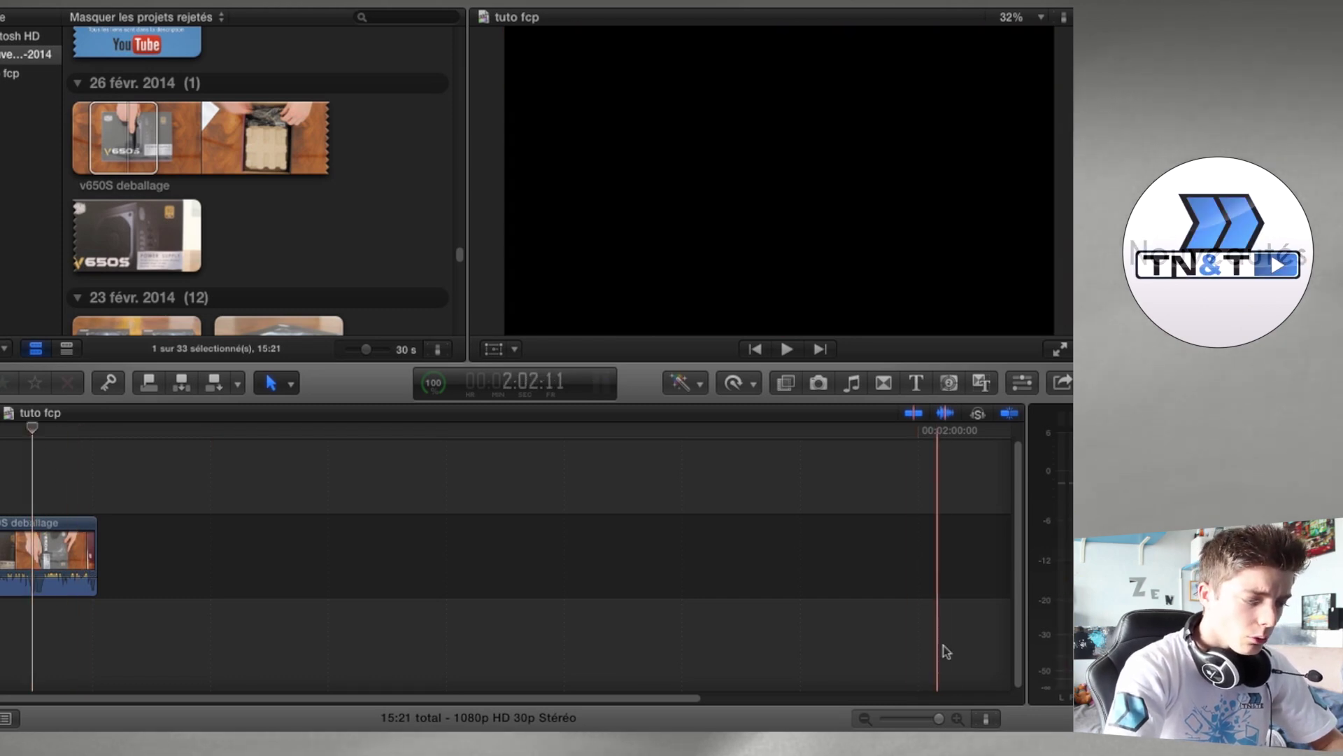
left_click_drag(940, 723, 916, 722)
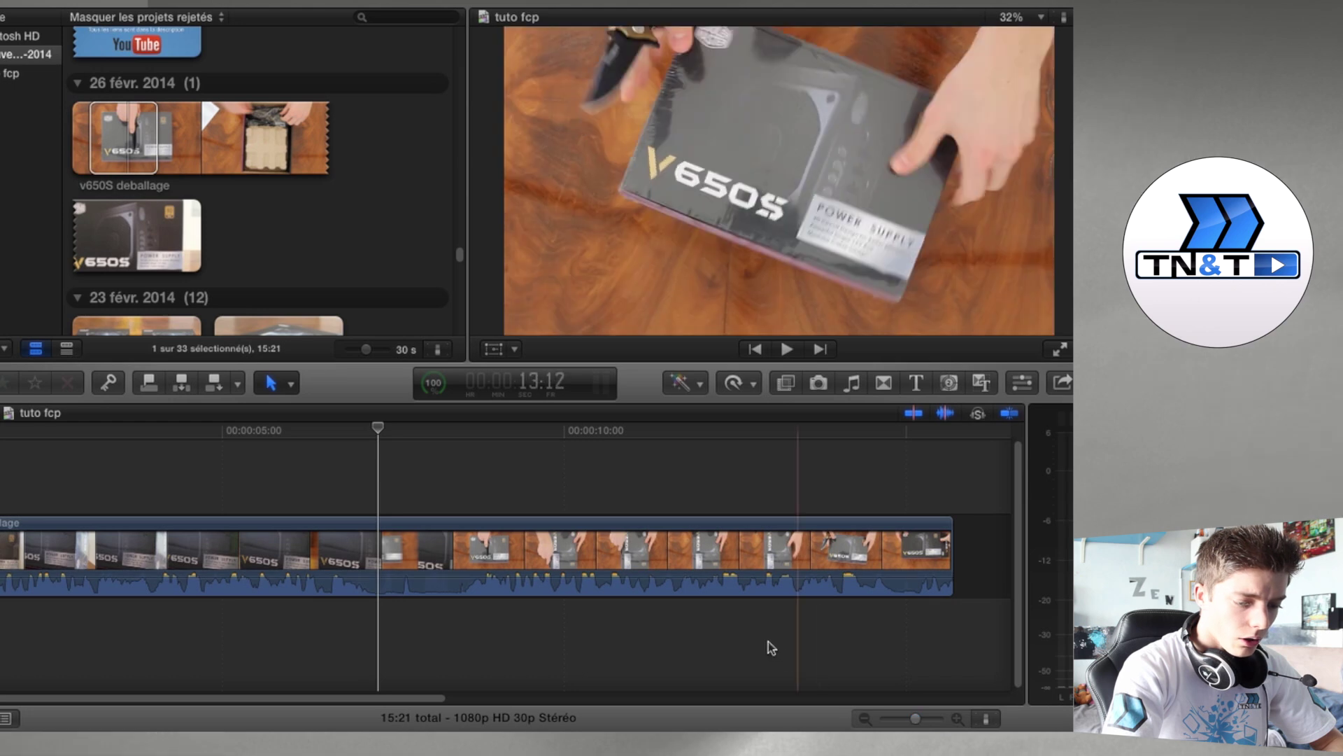
scroll(769, 642, "left", 2)
scroll(769, 641, "left", 1)
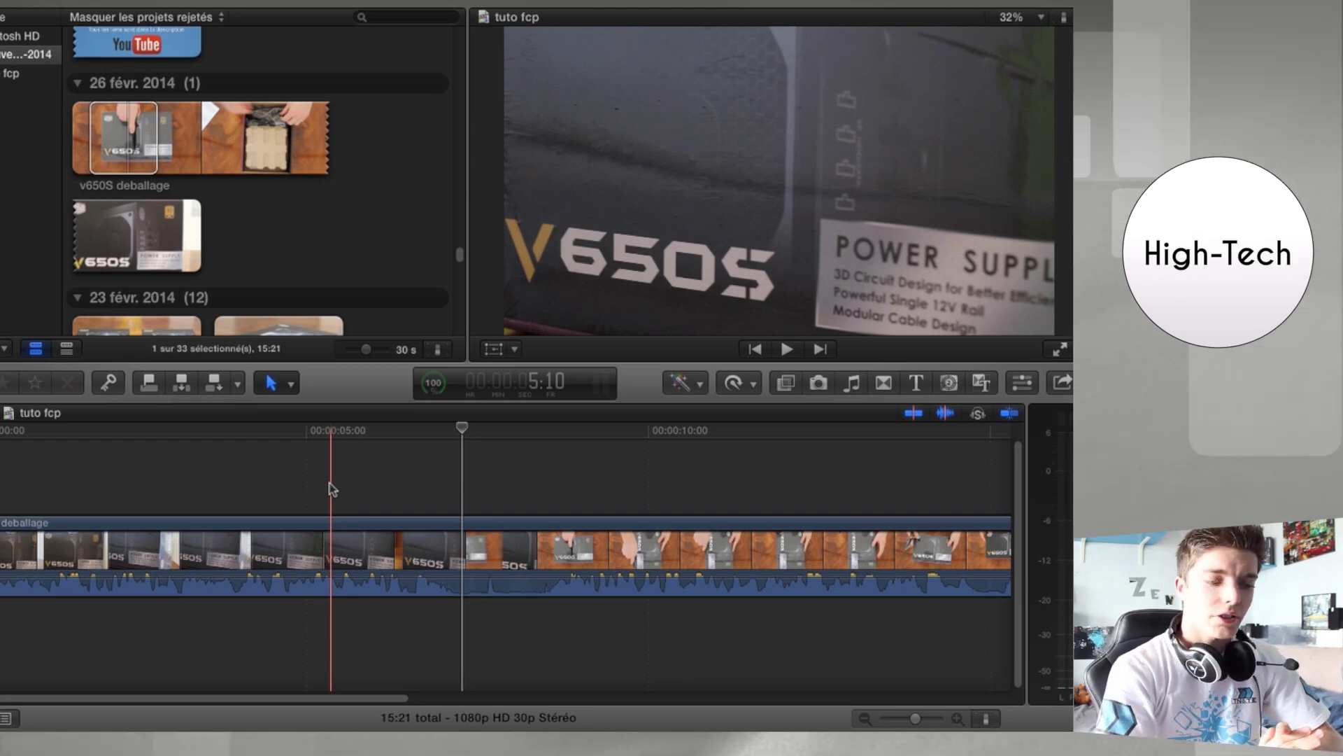
left_click(316, 538)
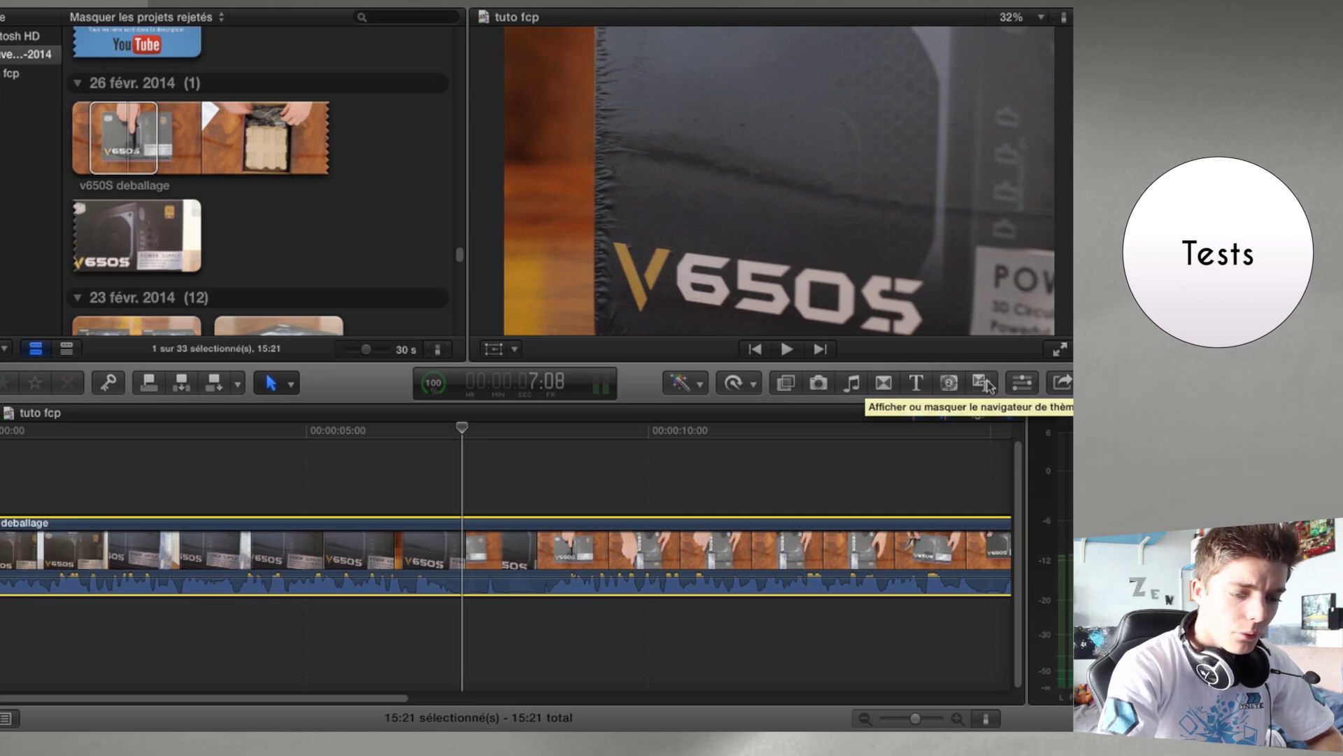
Show the effects browser and preview video effects such as Ancien monde and Bokeh aléatoire on the selected clip
left_click(787, 385)
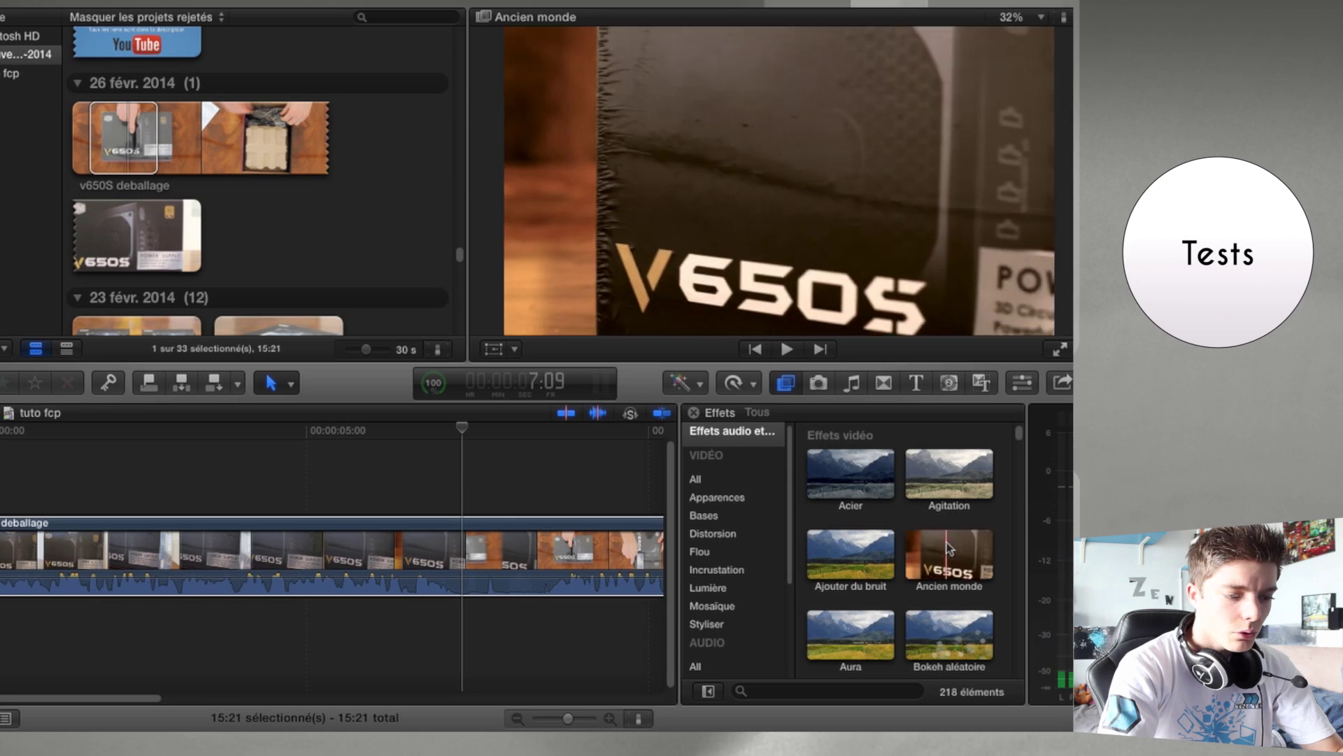
scroll(949, 549, "down", 2)
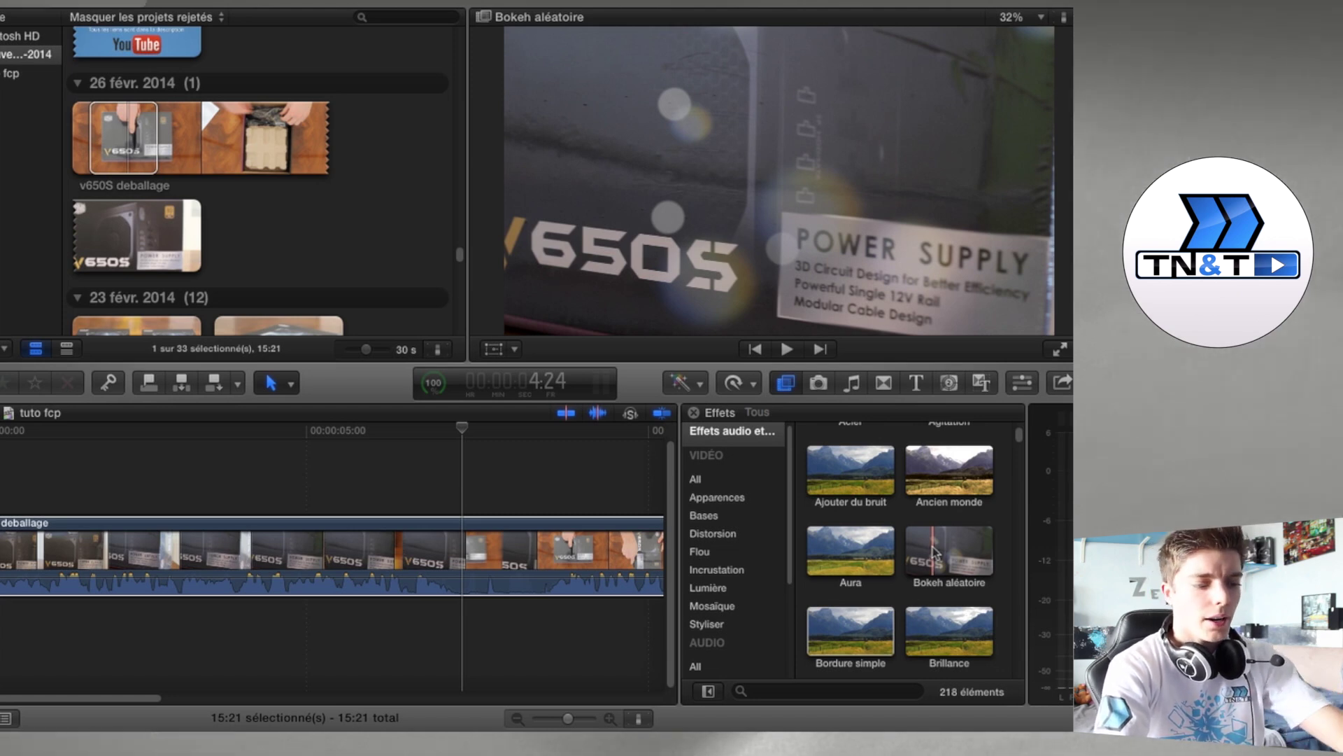
key("space")
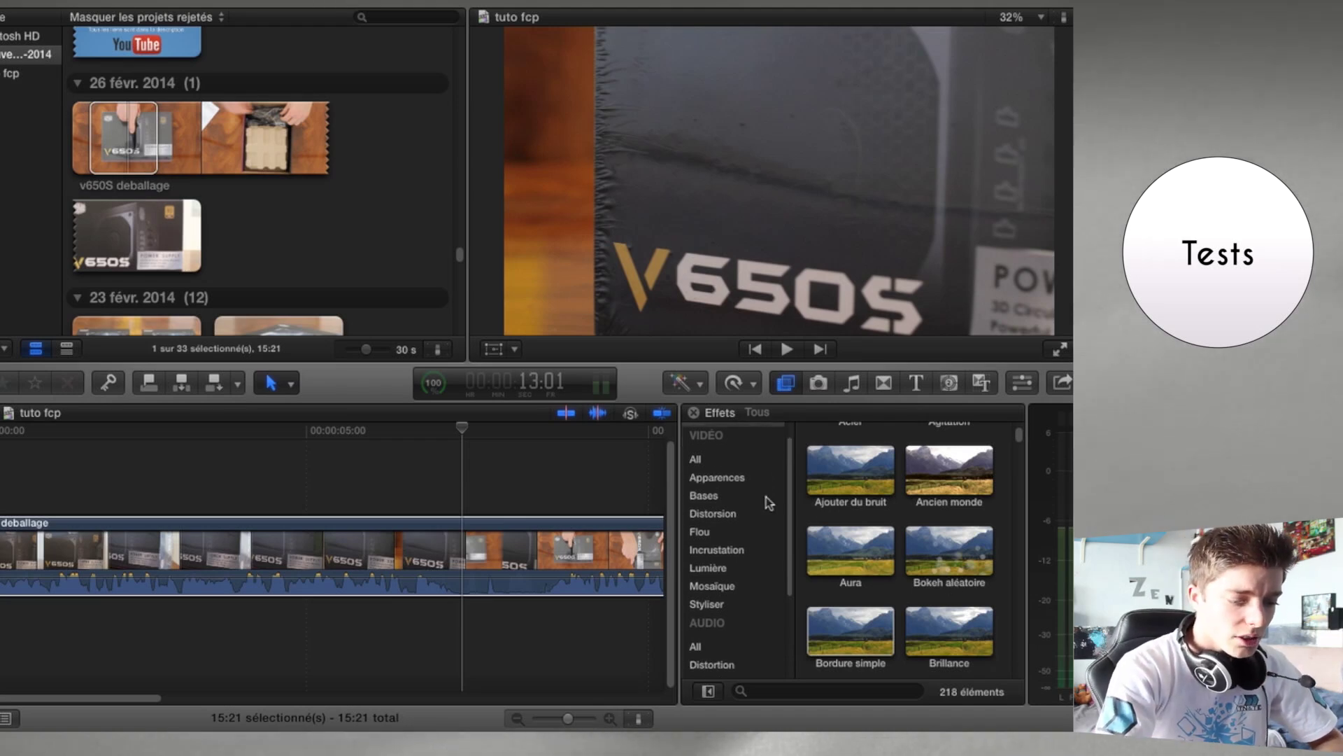
Display the audio effects in the Distortion category and look through them
scroll(770, 502, "down", 5)
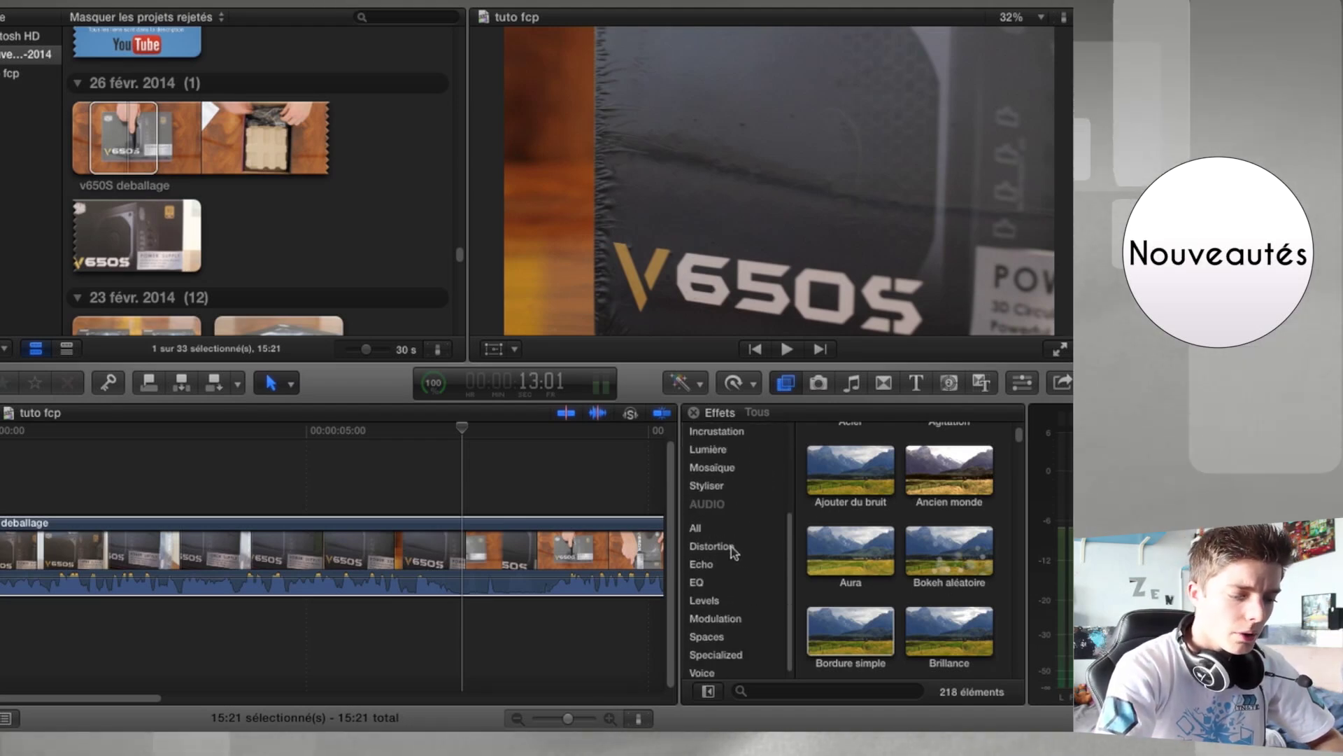
left_click(732, 550)
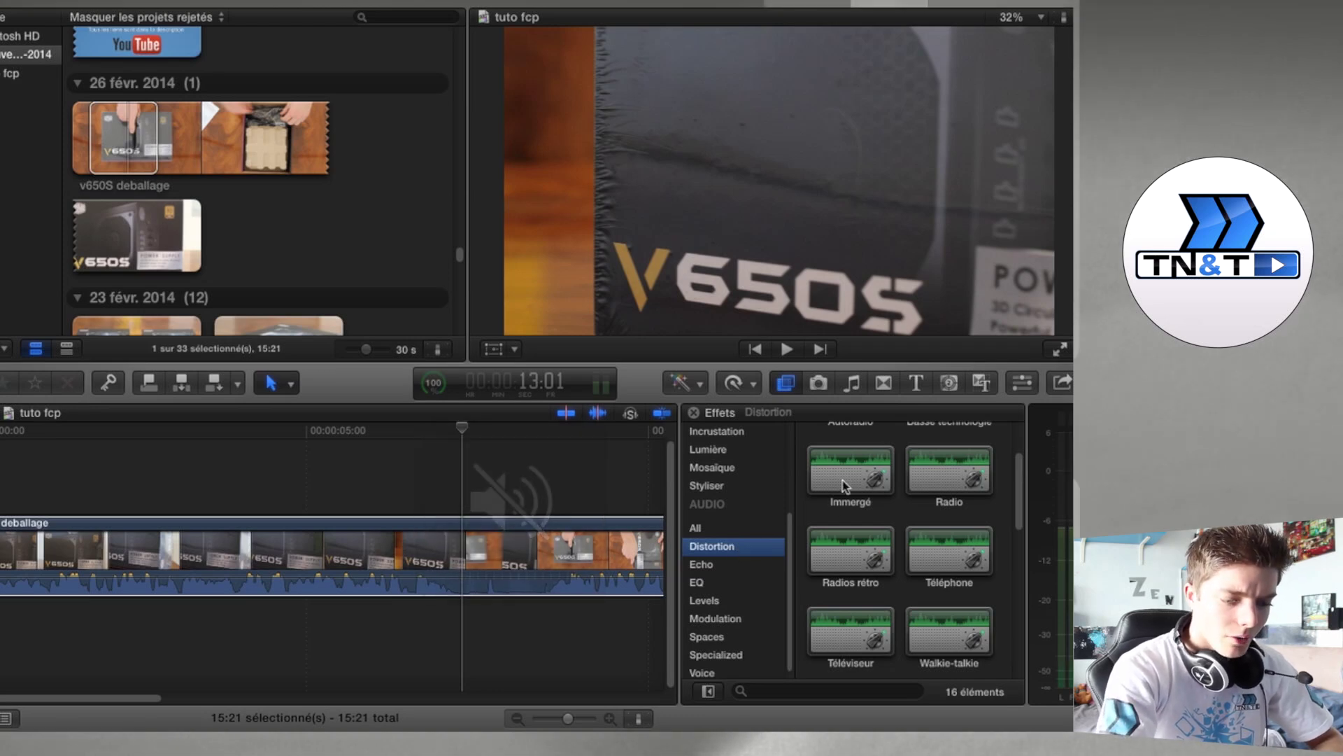
scroll(842, 483, "up", 2)
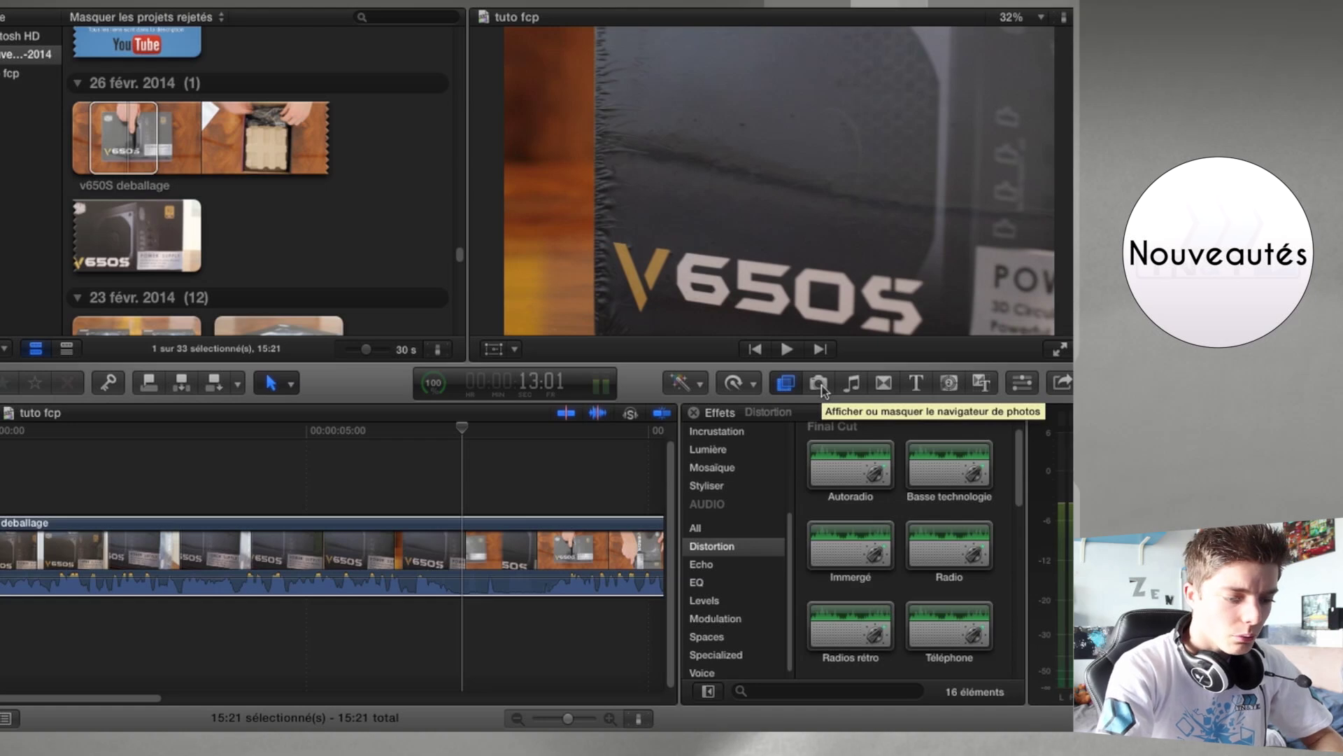
Show the photos browser and look through the pictures of the iPhoto library
left_click(821, 386)
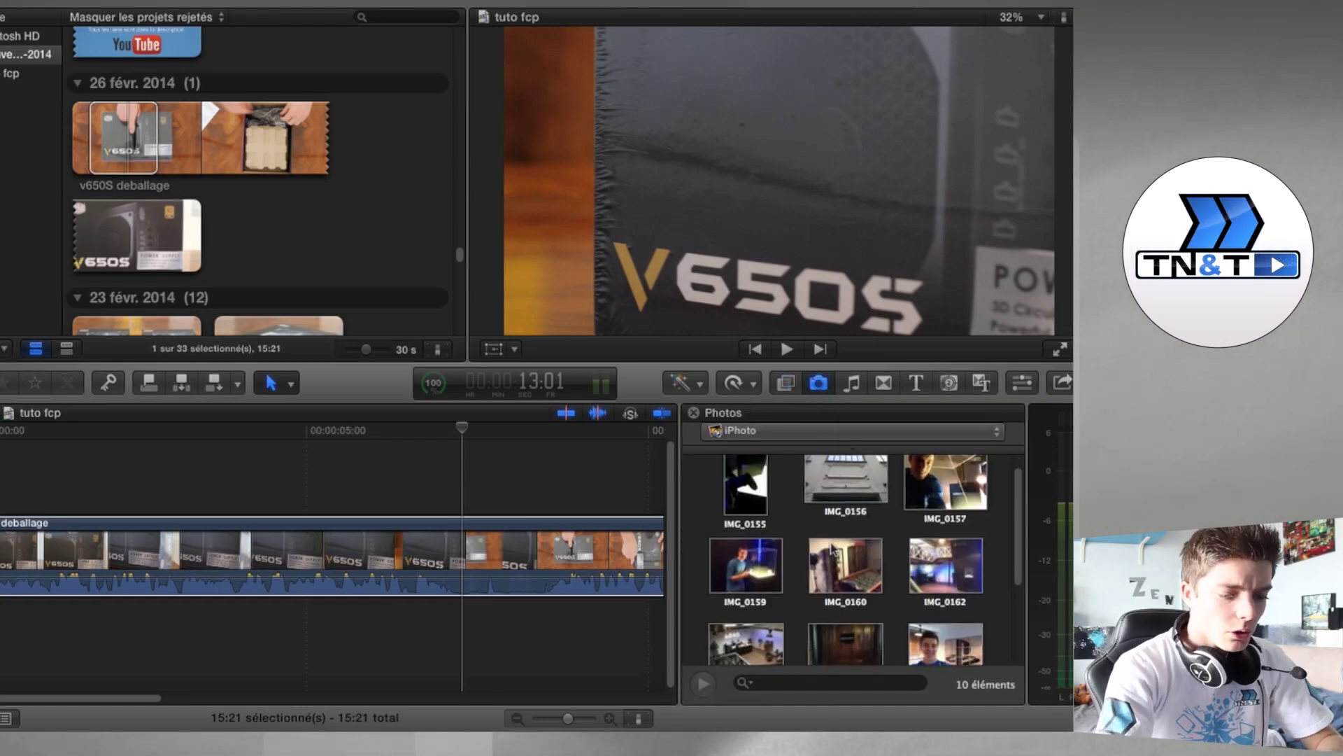
scroll(908, 588, "down", 2)
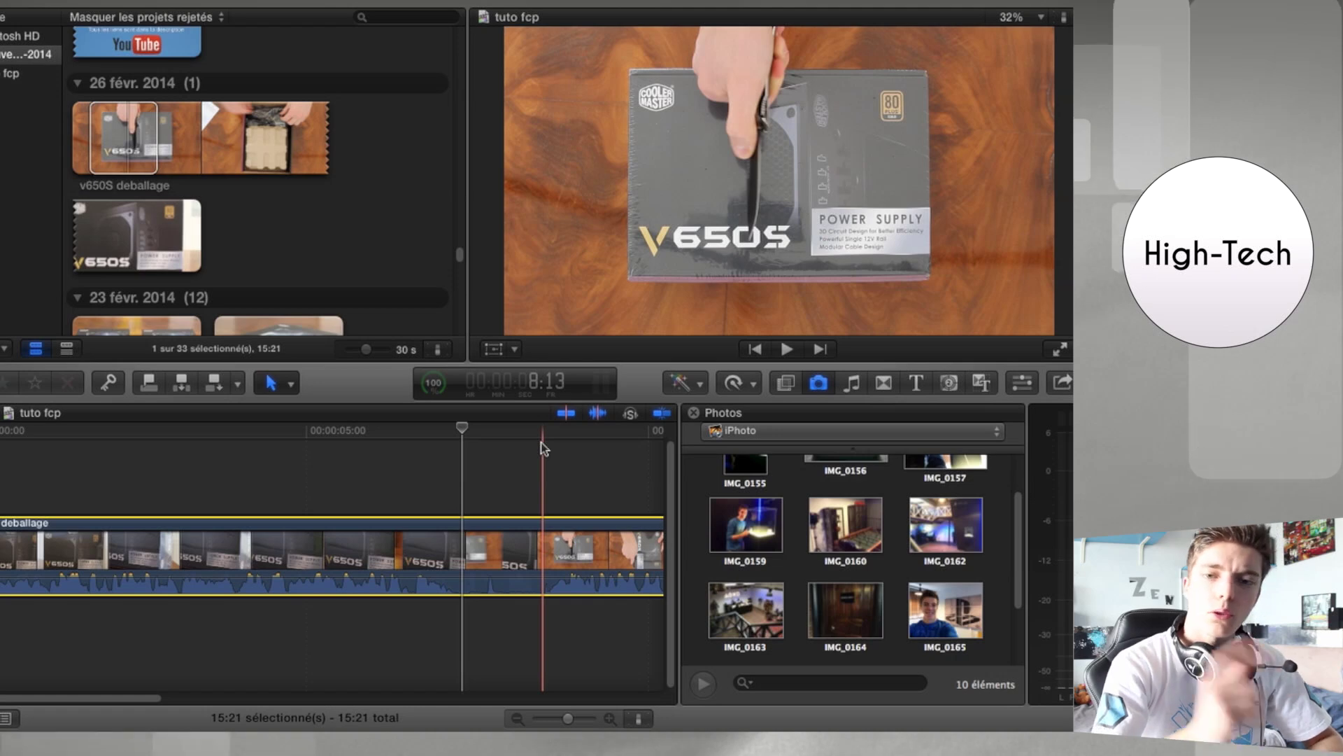
Split the "v650S deballage" clip at 5:09 in the timeline with the Lame de rasoir tool and select the second part
left_click(329, 435)
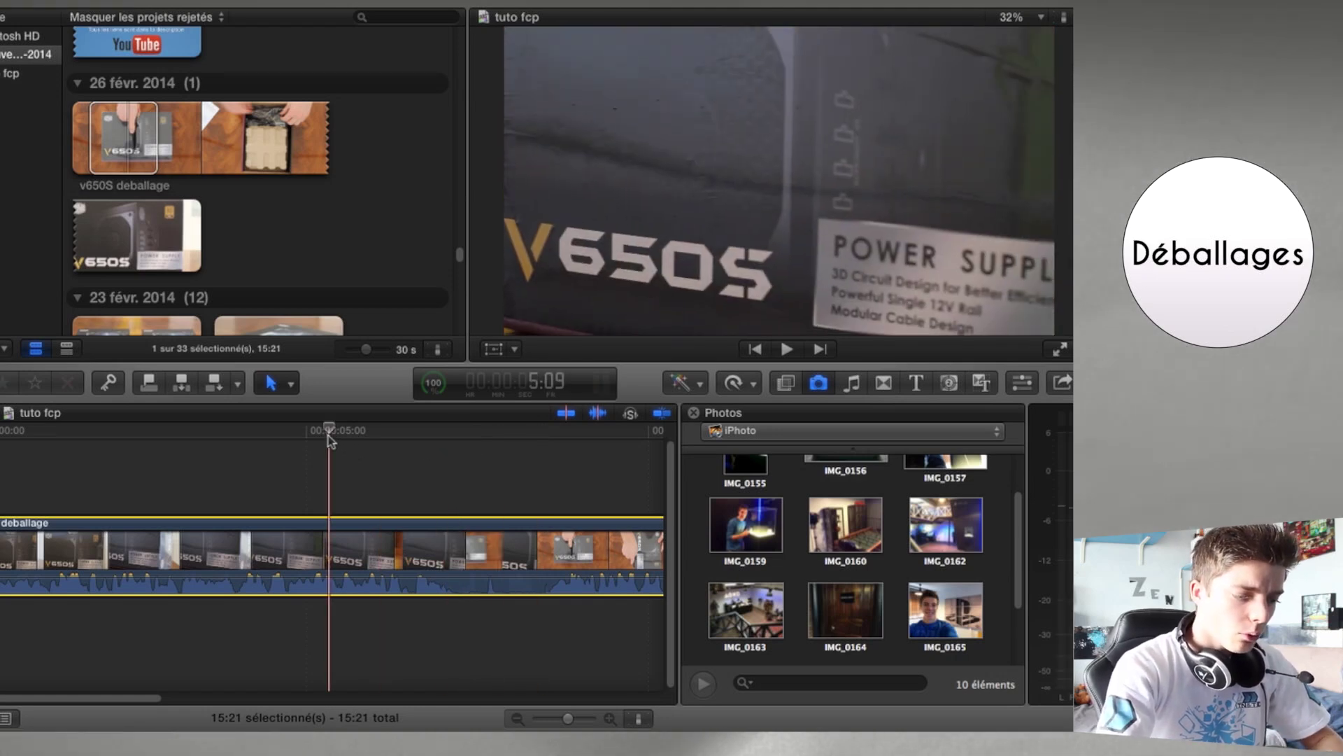
key("b")
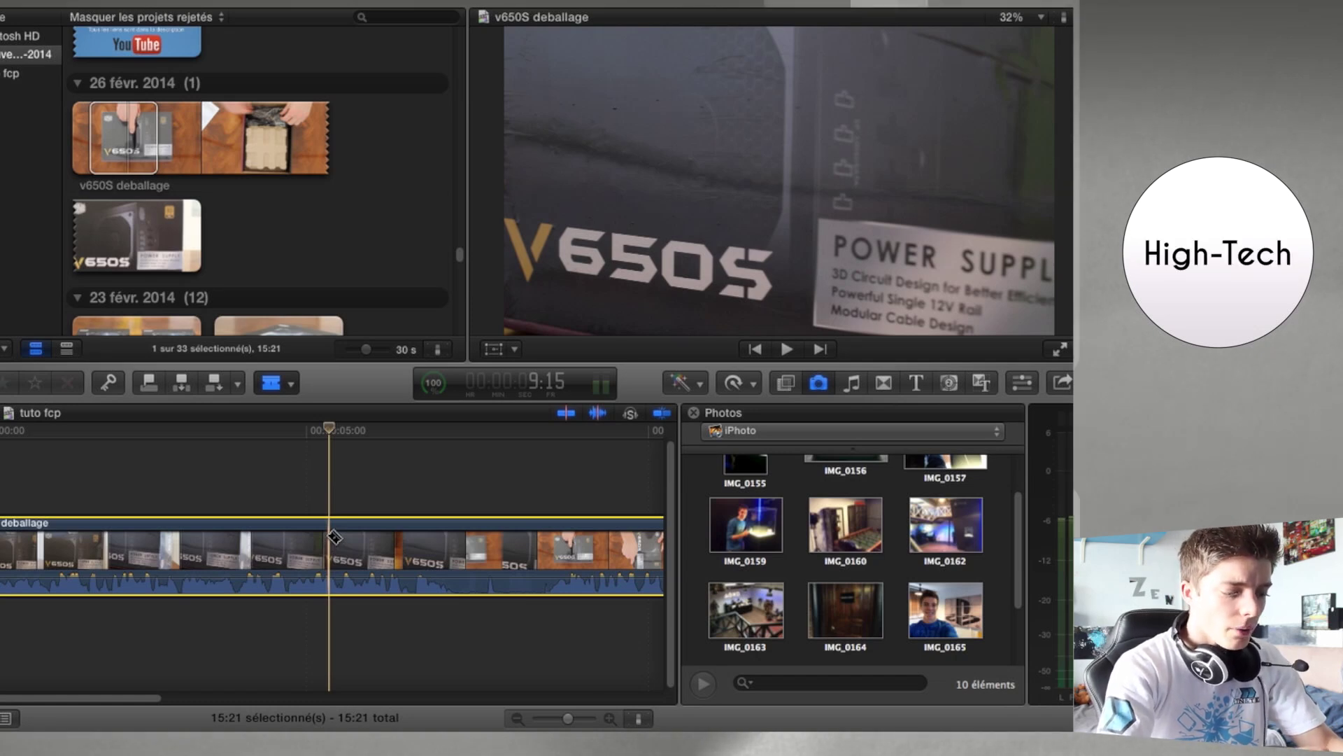
left_click(289, 382)
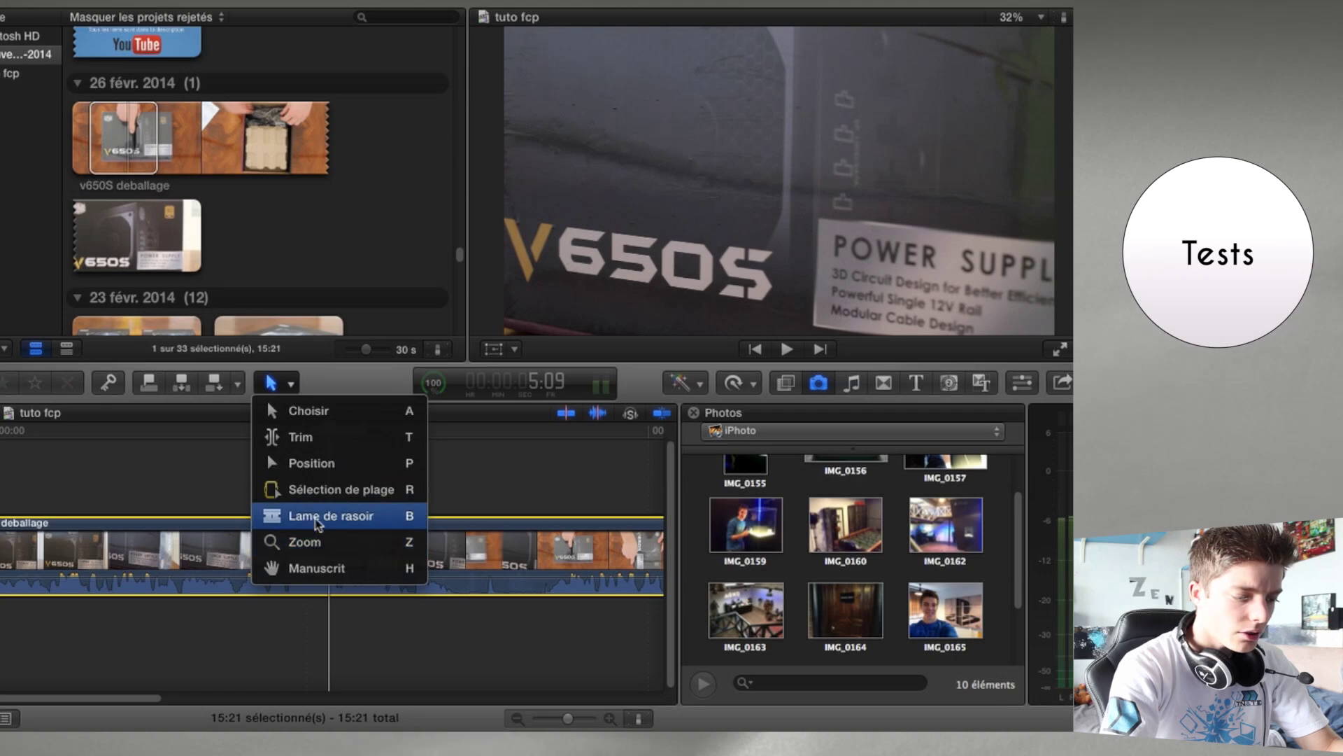
left_click(321, 516)
left_click(329, 549)
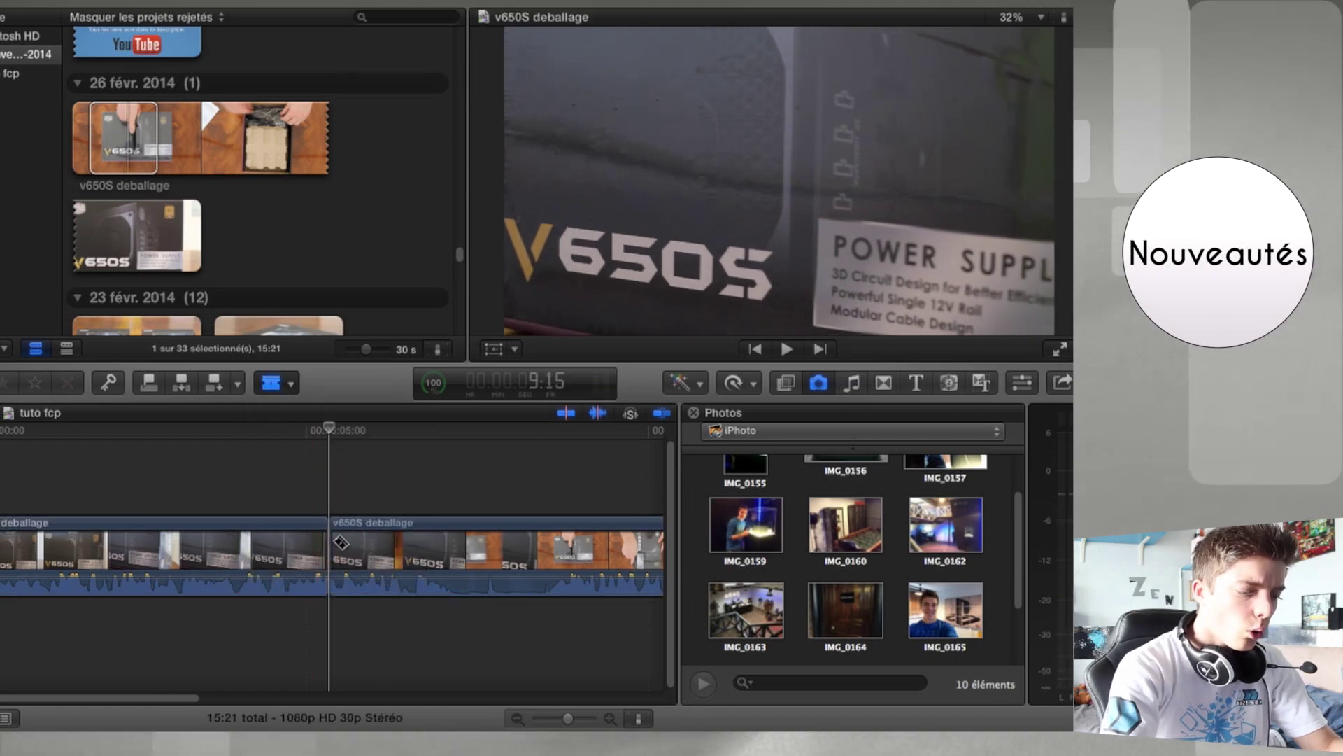
key("a")
left_click(364, 540)
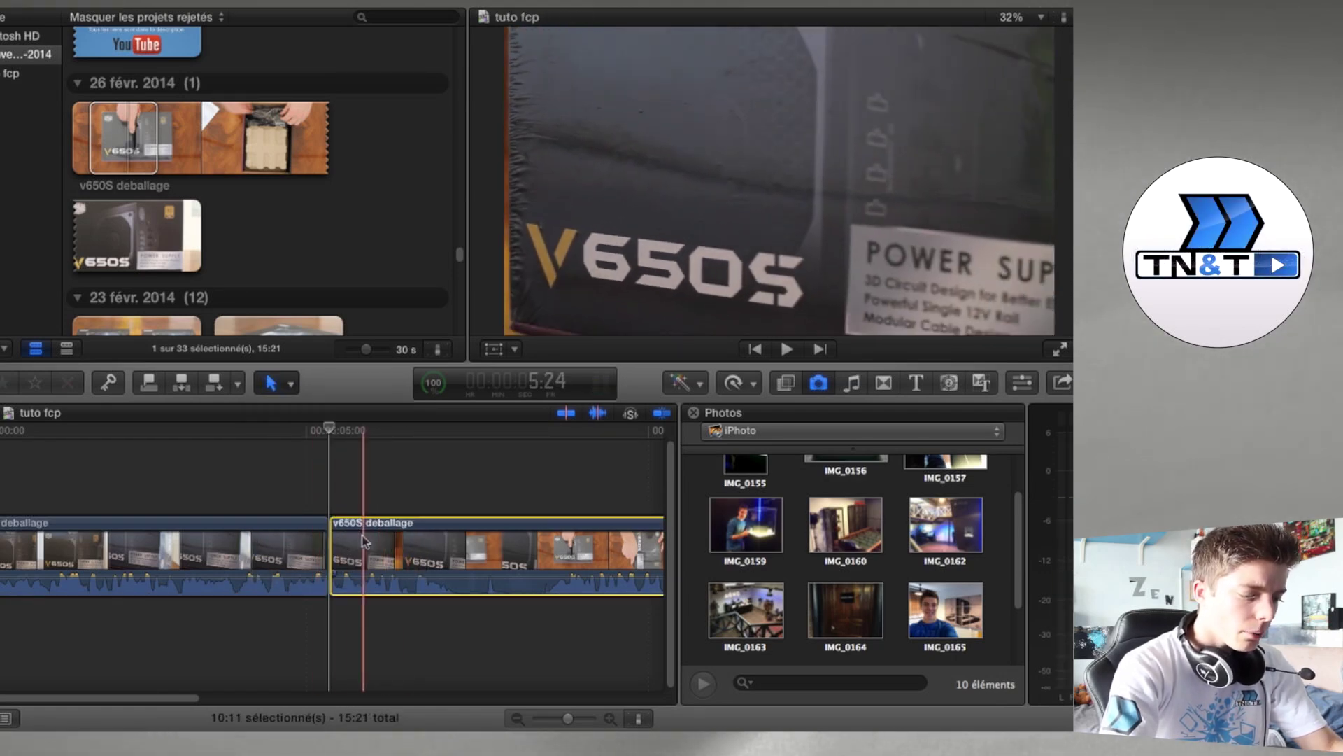
left_click_drag(573, 553, 437, 553)
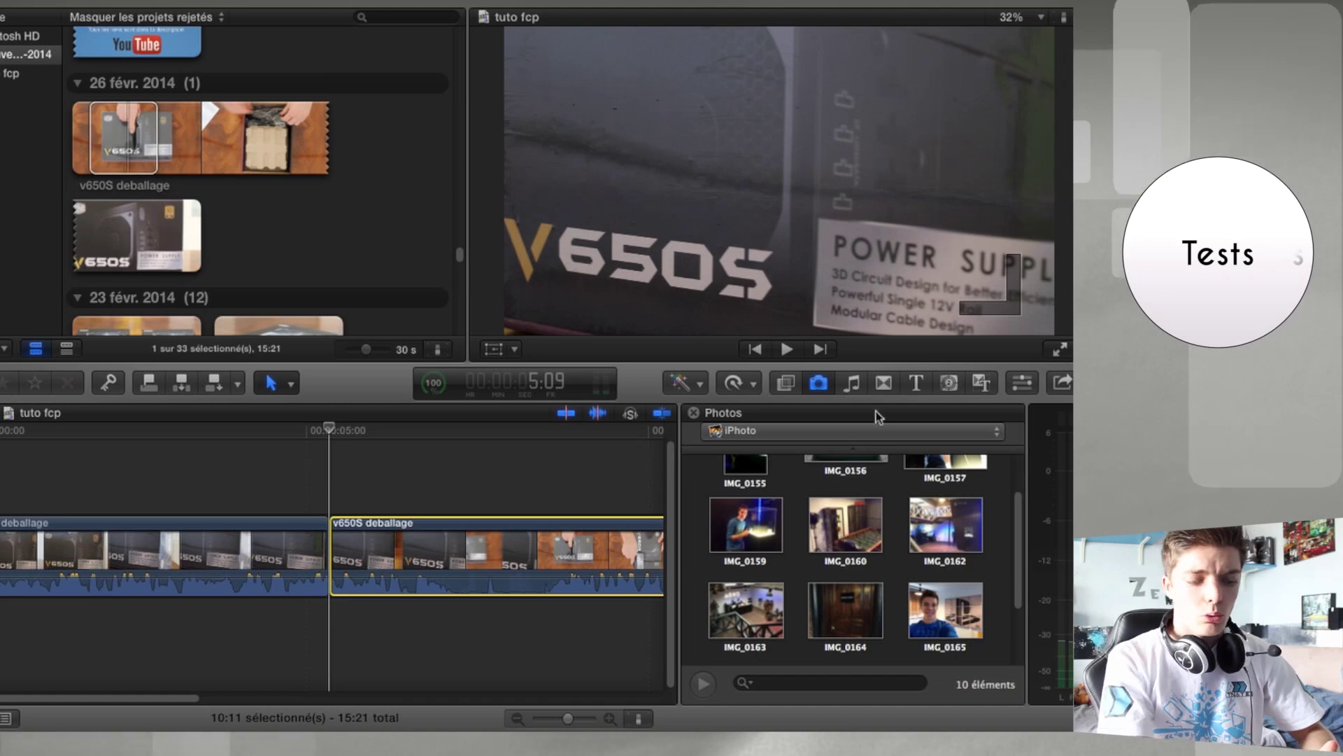
Insert the photo IMG_0165 from the iPhoto library between the two parts of the "v650S deballage" clip
left_click(944, 616)
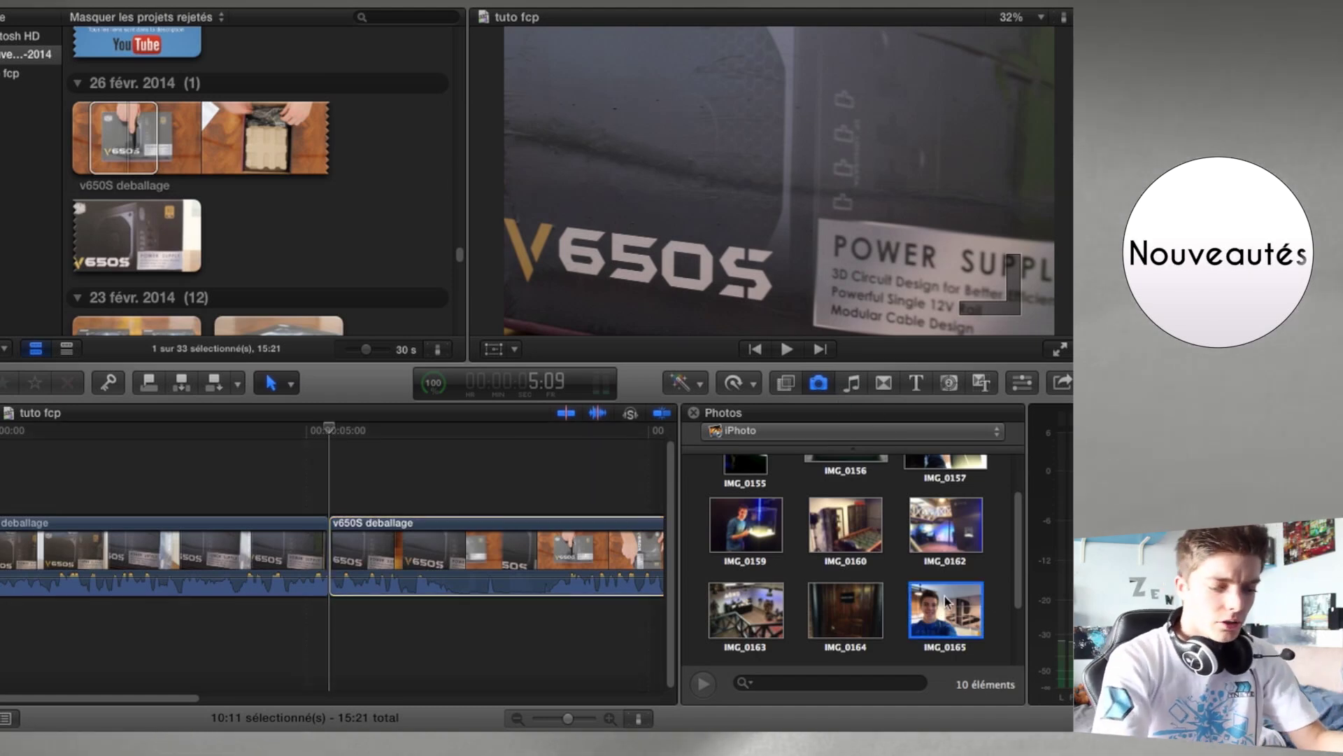
left_click_drag(913, 600, 328, 539)
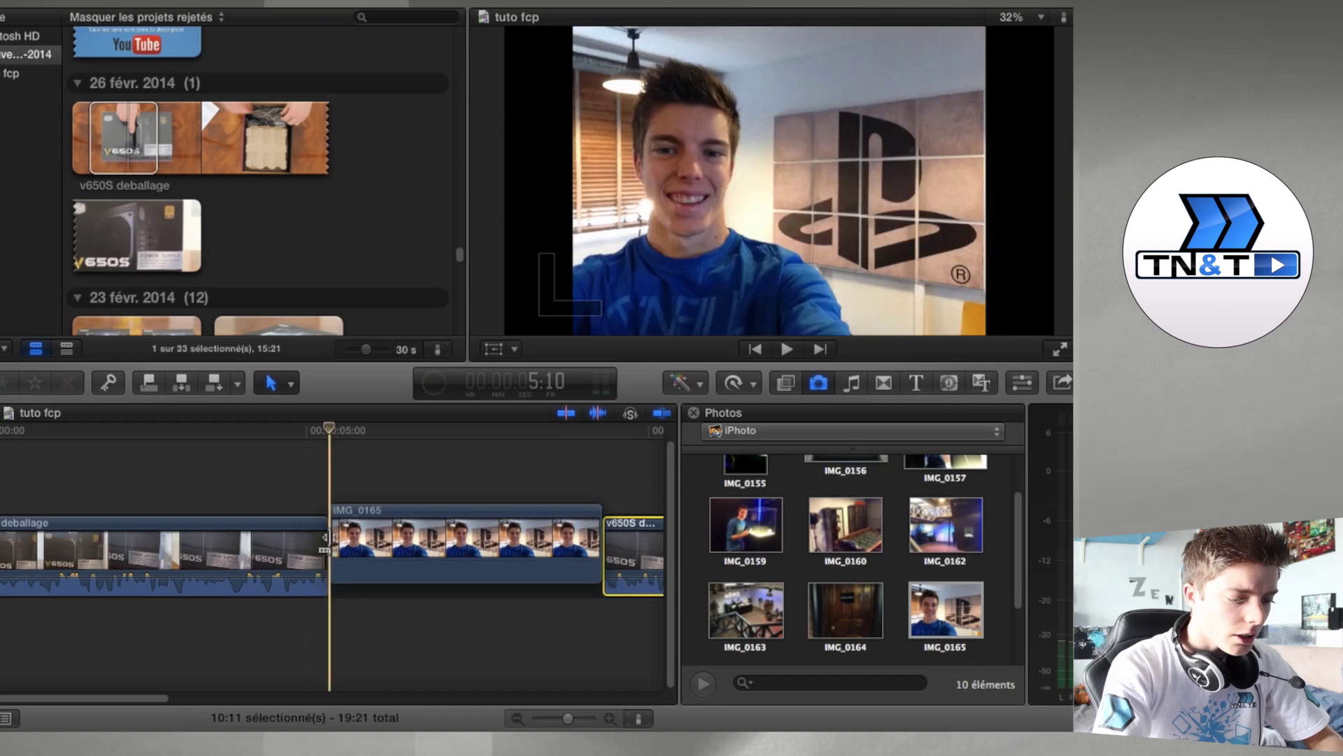
scroll(430, 554, "right", 2)
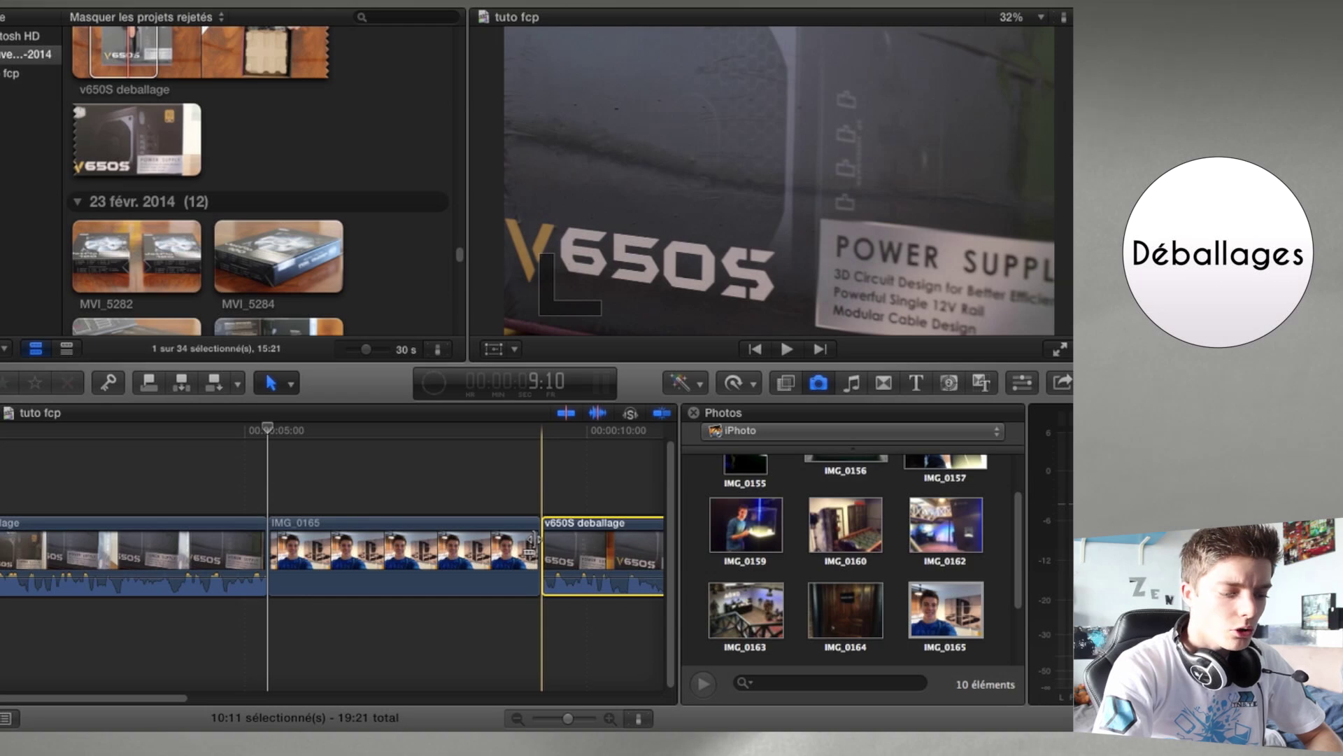
Shorten the IMG_0165 photo so it ends at about 5:24 in the project and play back that passage
left_click_drag(539, 540, 297, 543)
left_click(219, 462)
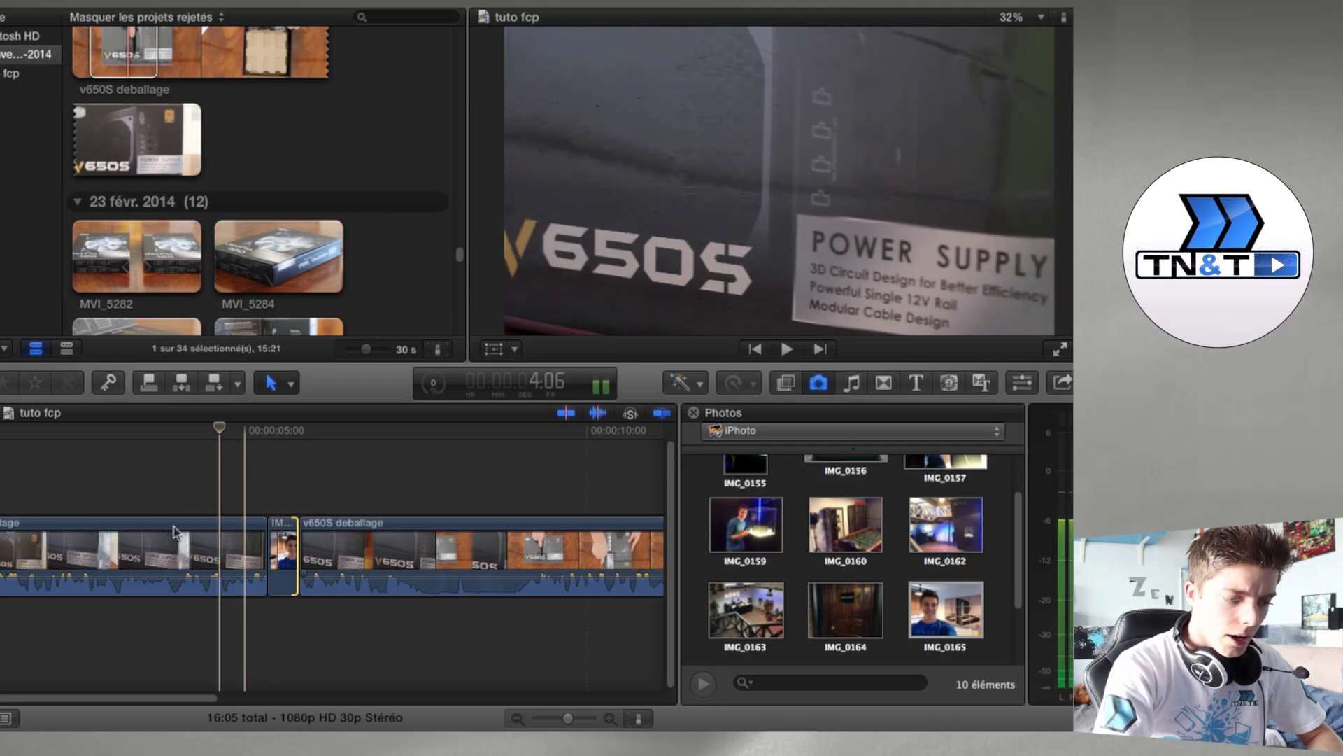
key("space")
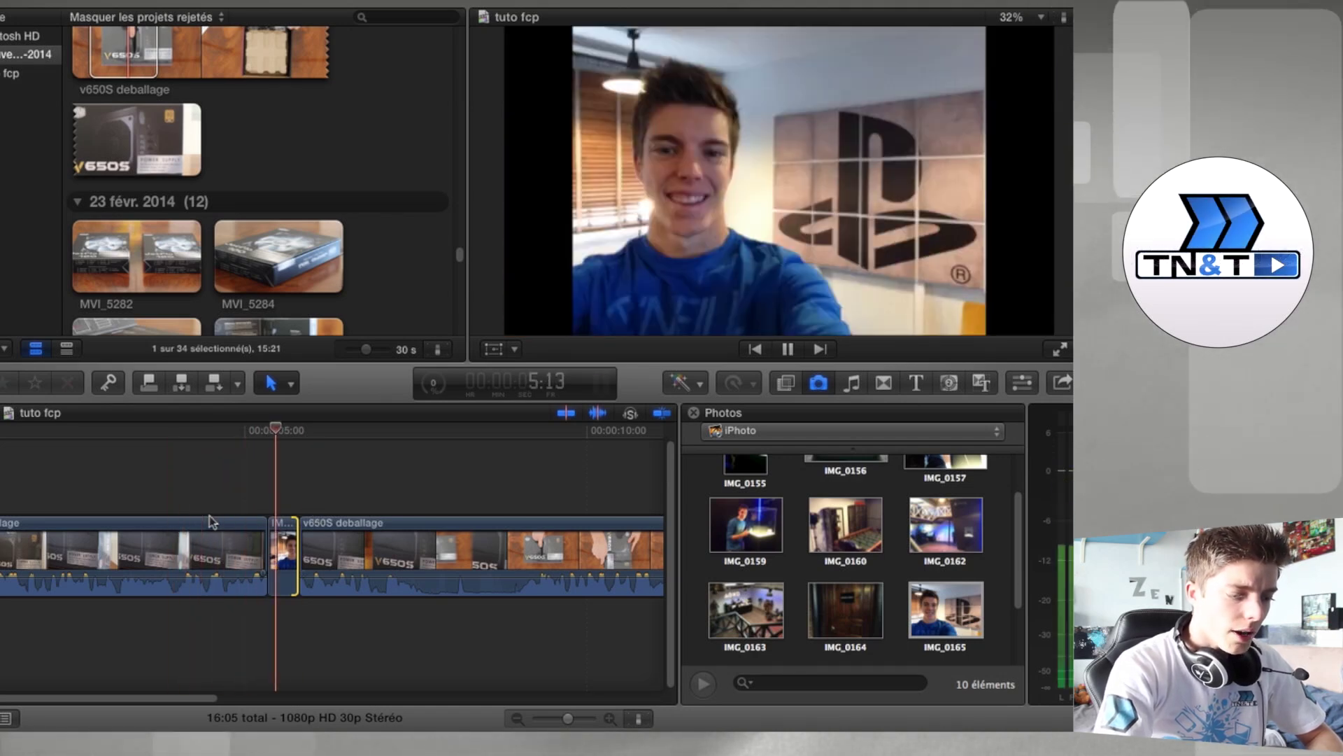
key("space")
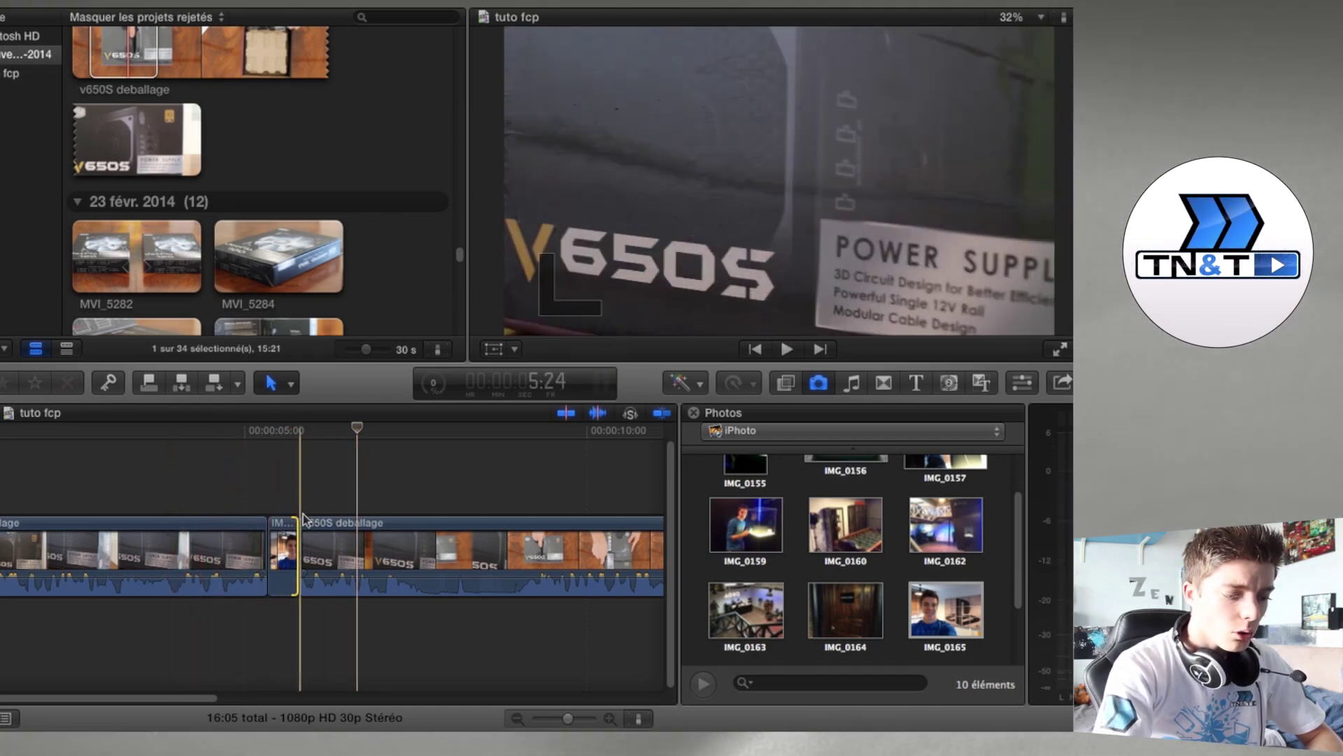
Add the Balayage transition from the Effacements category between the first clip part and the IMG_0165 photo, and play it
left_click(883, 381)
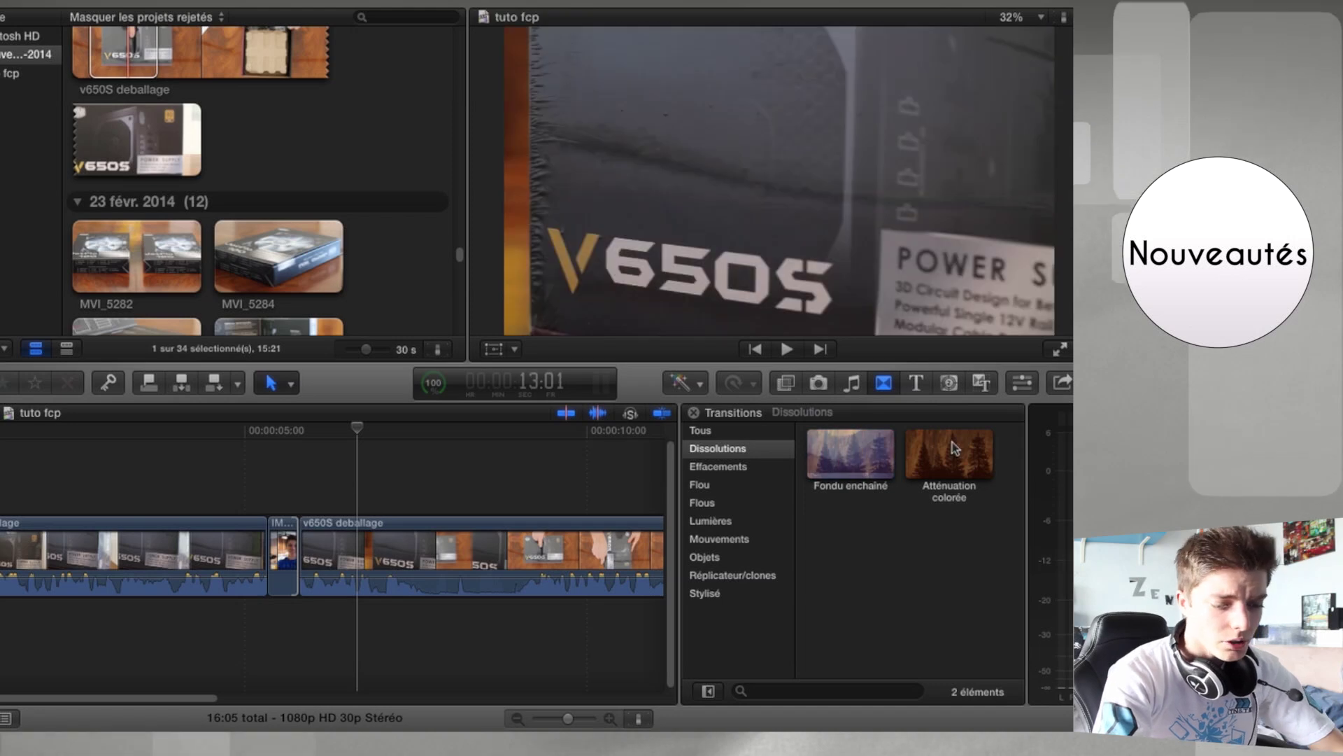
left_click(778, 473)
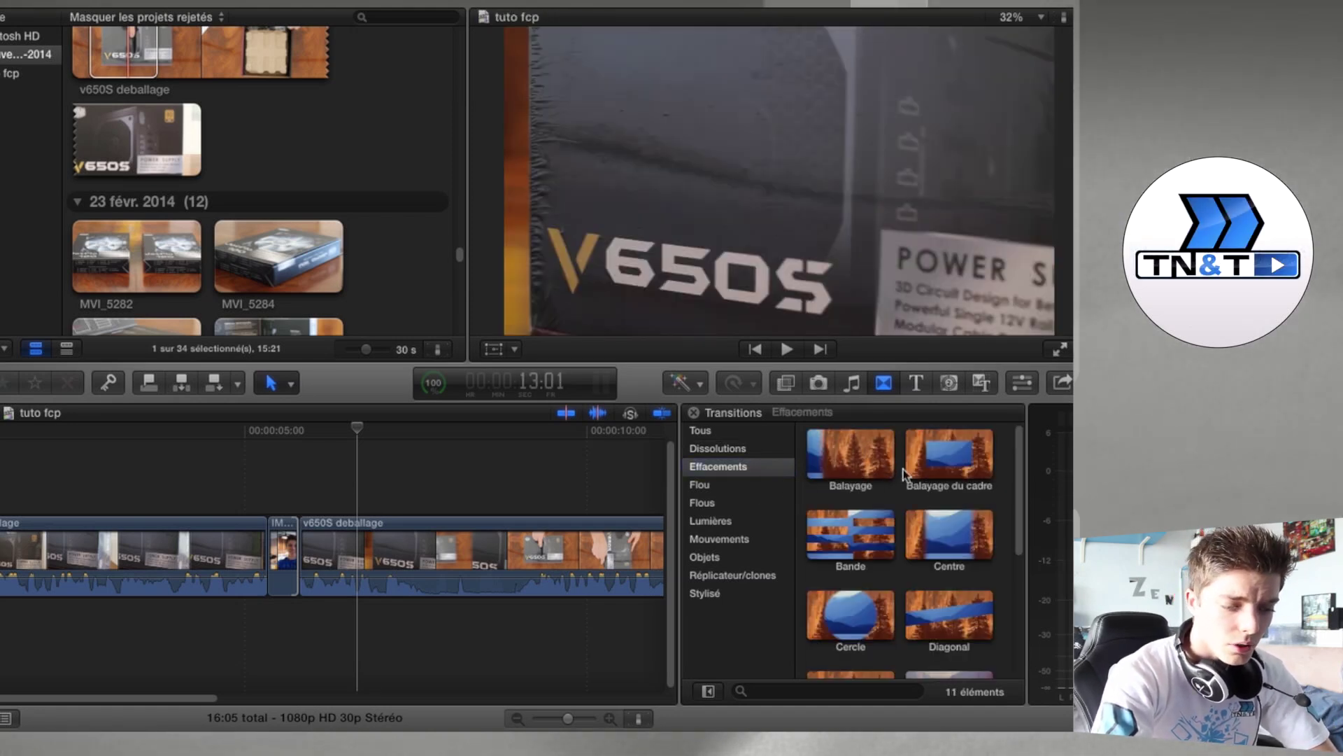
left_click(868, 446)
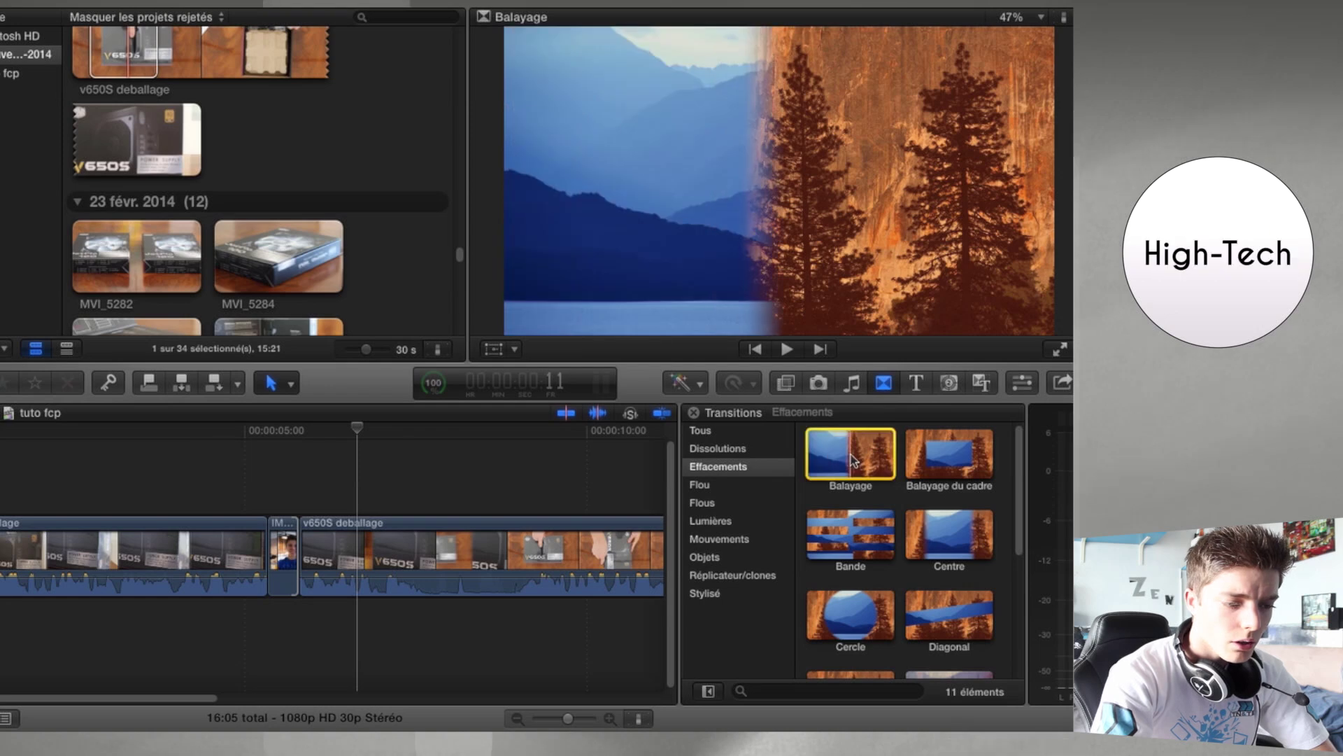
left_click_drag(867, 446, 253, 539)
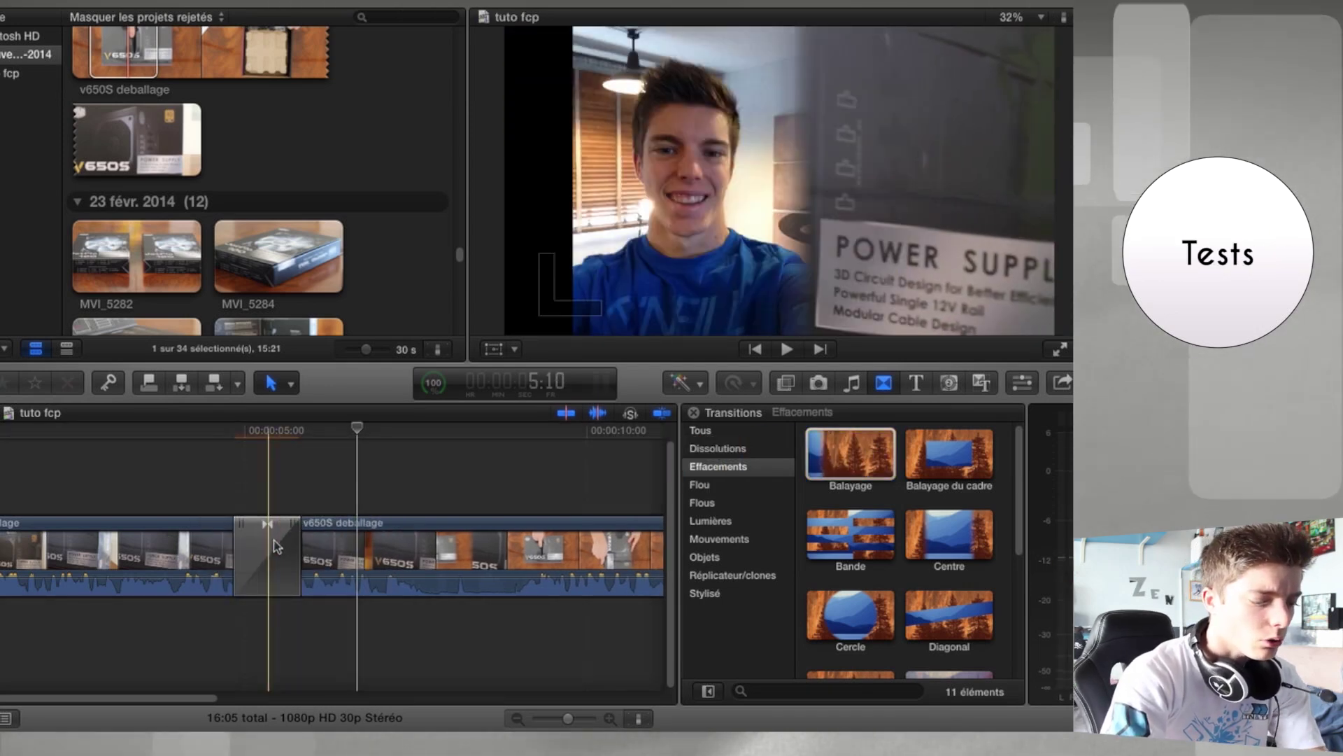
key("space")
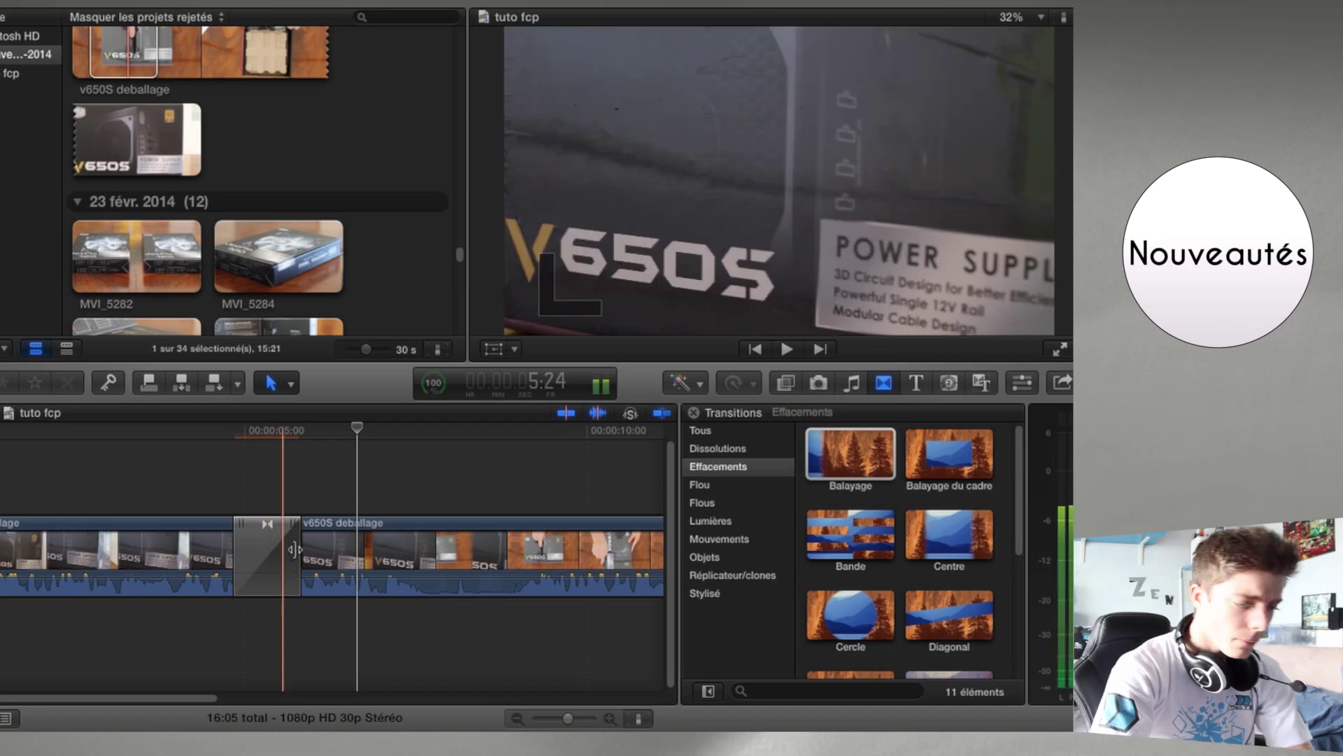
Shorten the Balayage transition to 9 frames, select it and play it back
left_click_drag(293, 547, 254, 550)
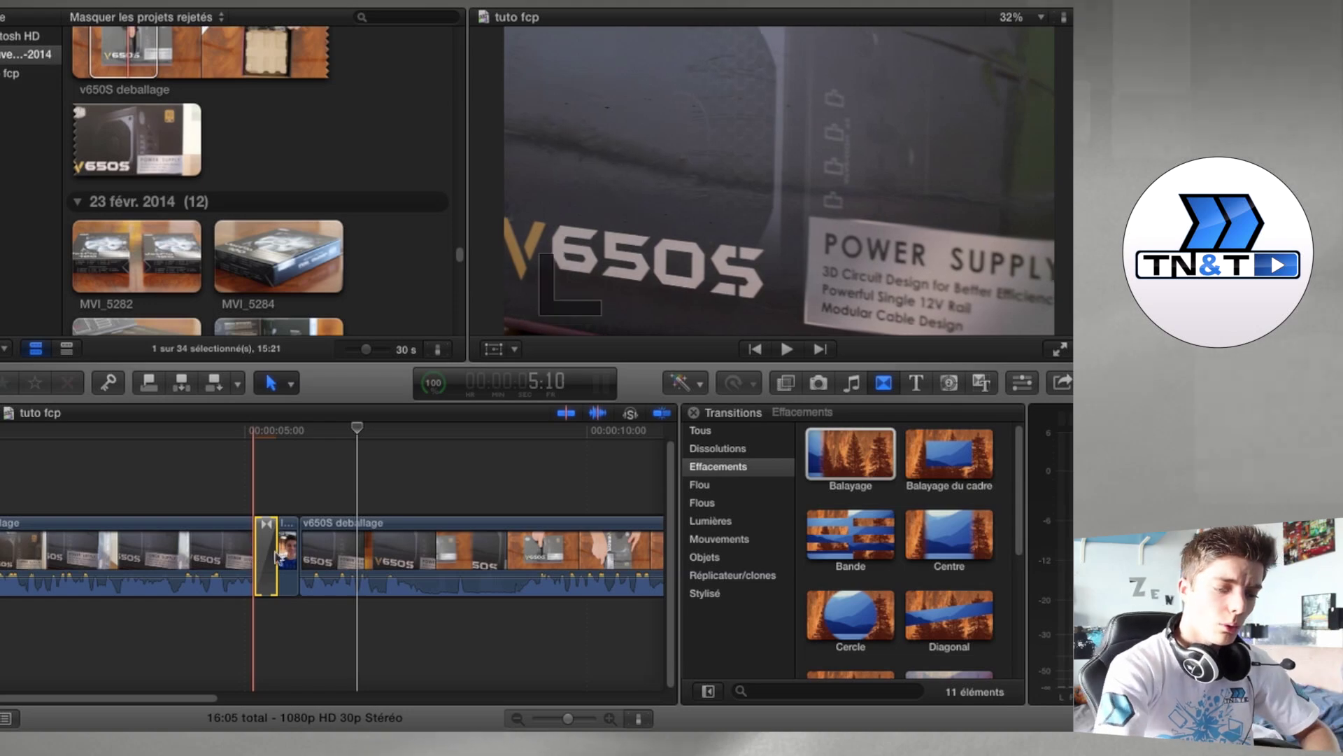
key("space")
left_click(266, 539)
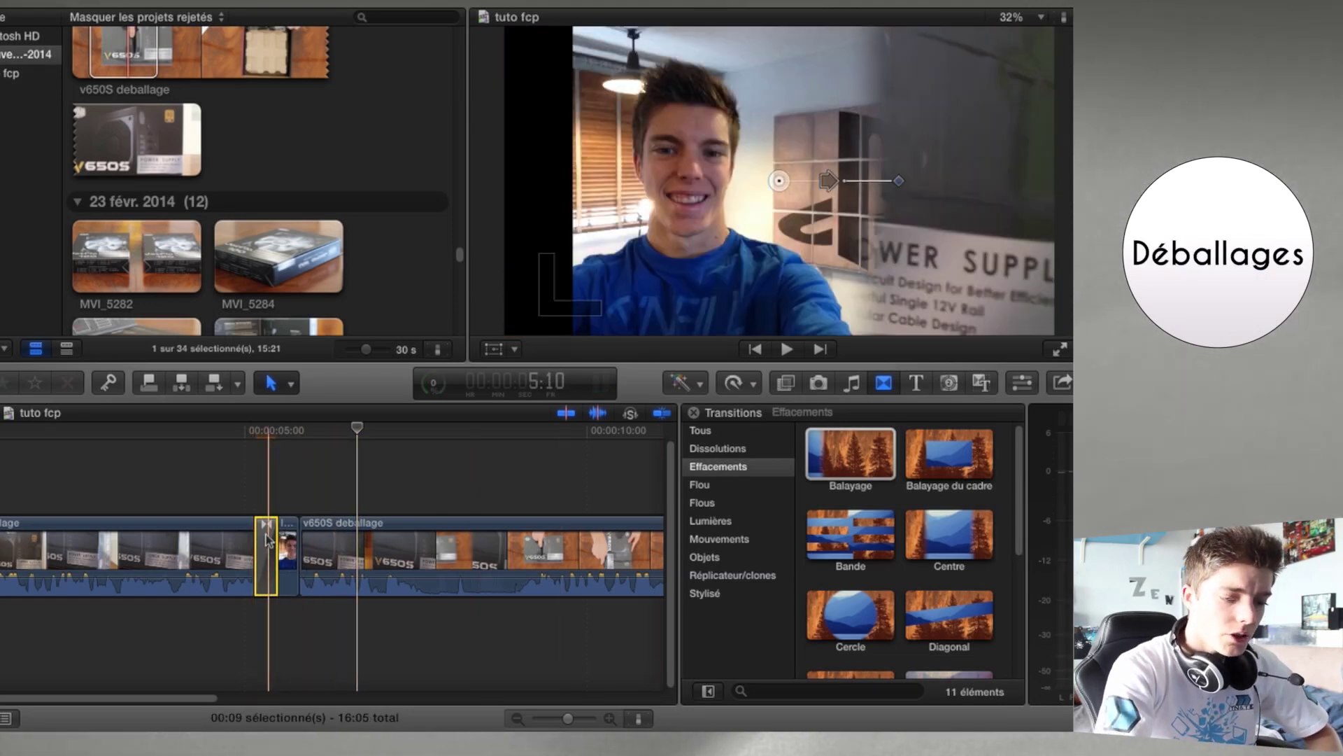
key("space")
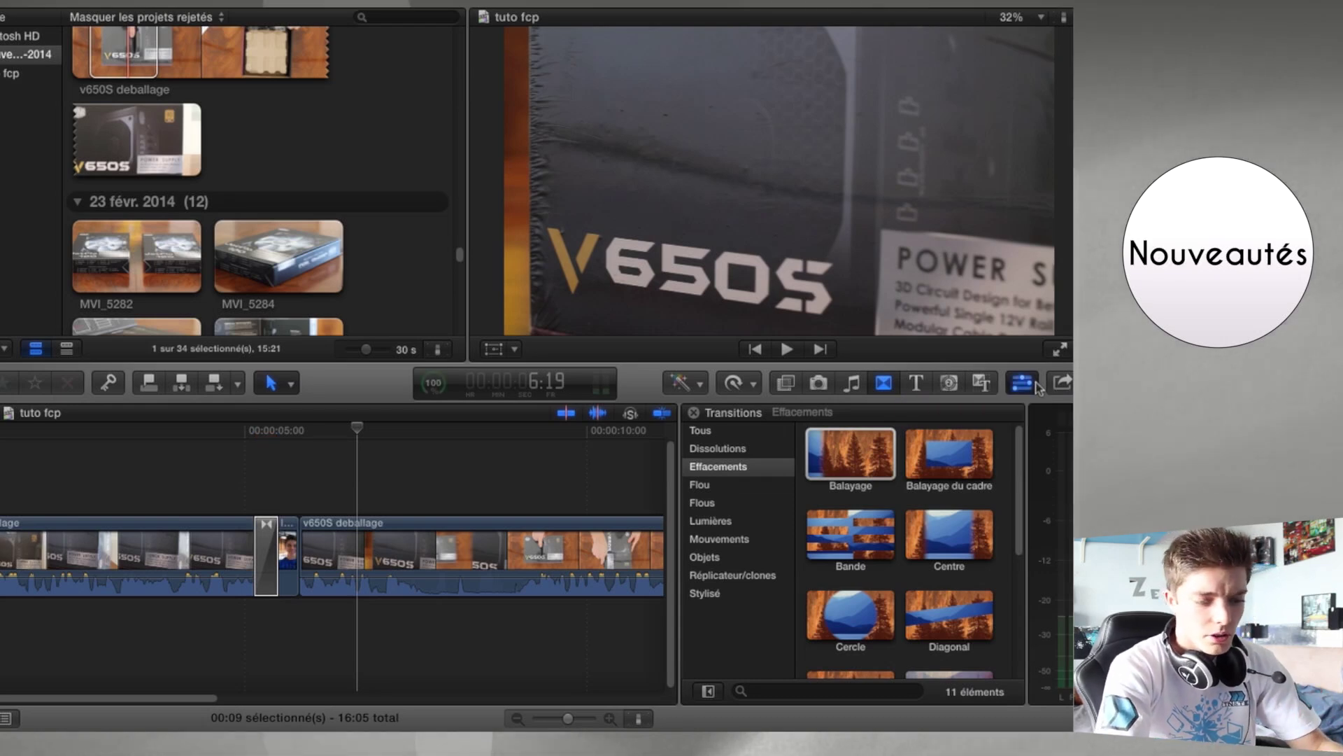
Examine the Balayage transition's parameters in the inspector, such as Angle, Direction and Fondu audio, and hide the inspector again
left_click(1034, 384)
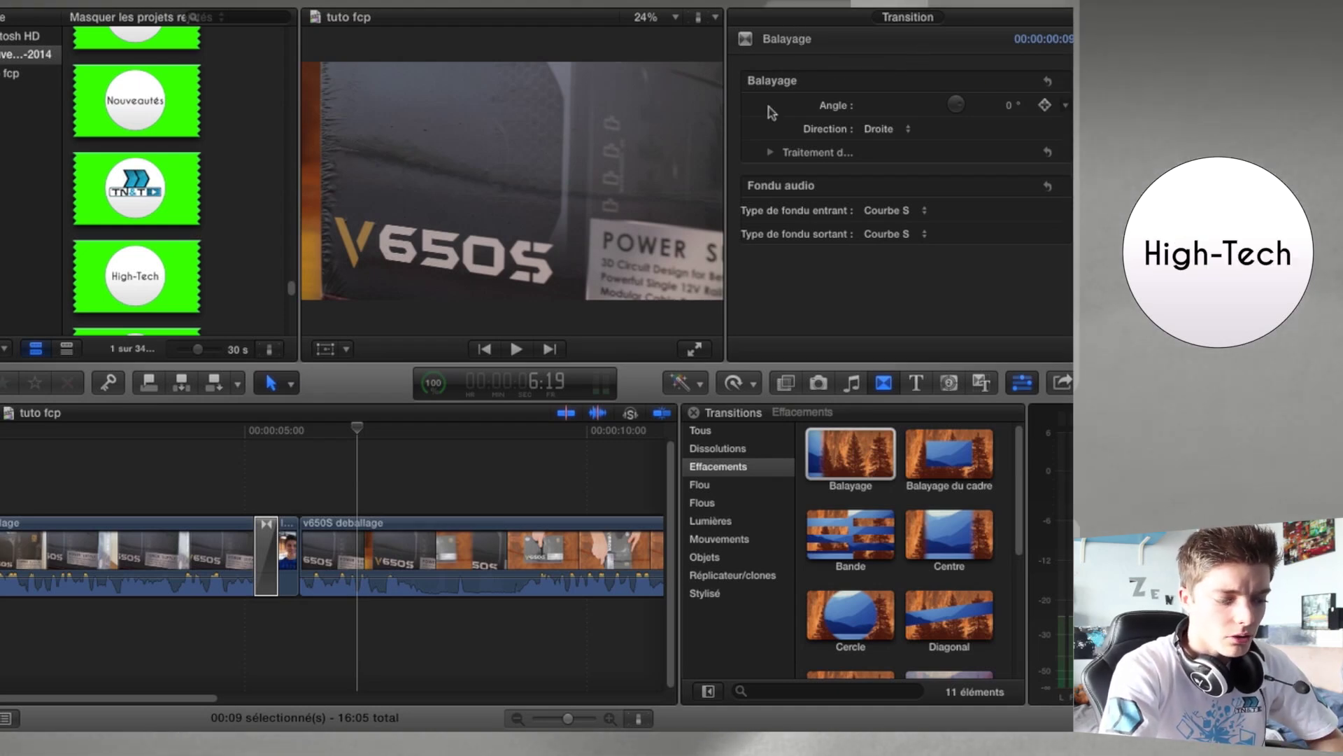
left_click(1027, 388)
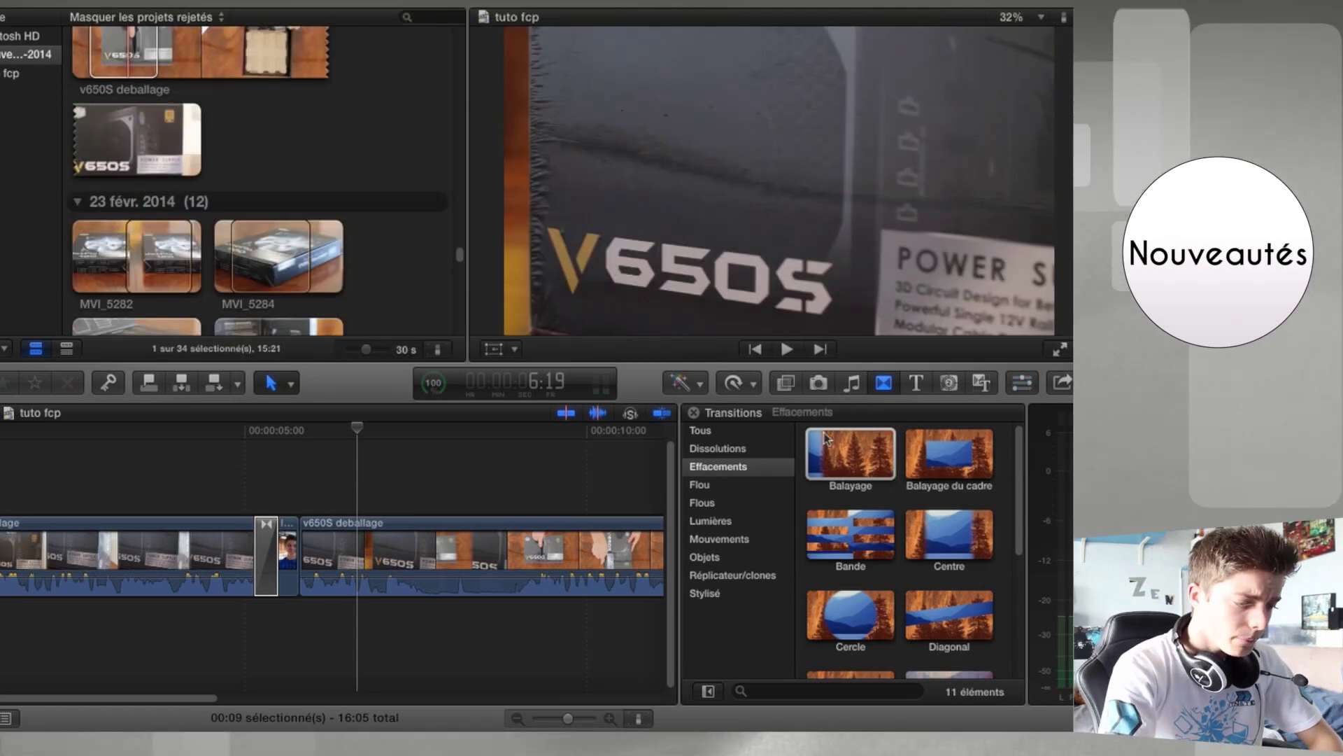
left_click(261, 549)
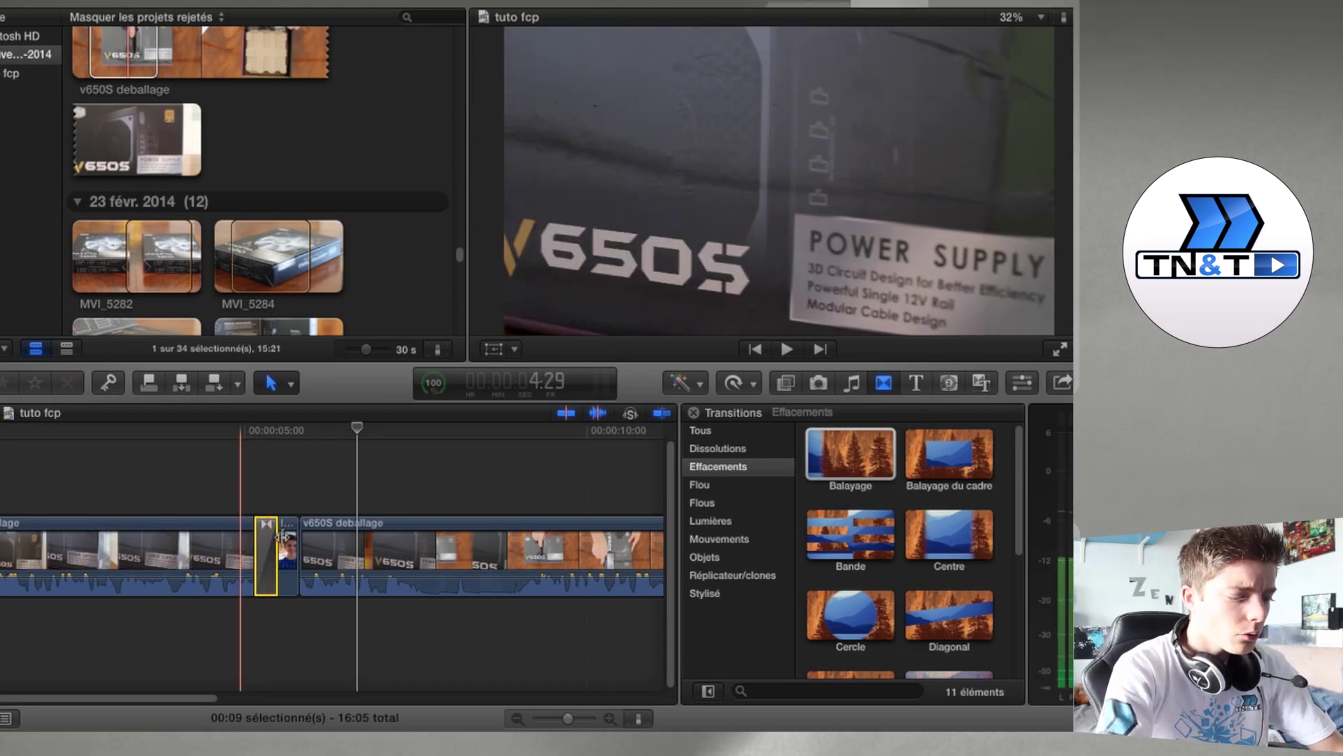
Add the Centre transition from the Effacements category between the IMG_0165 photo and the second part of the clip
left_click(871, 472)
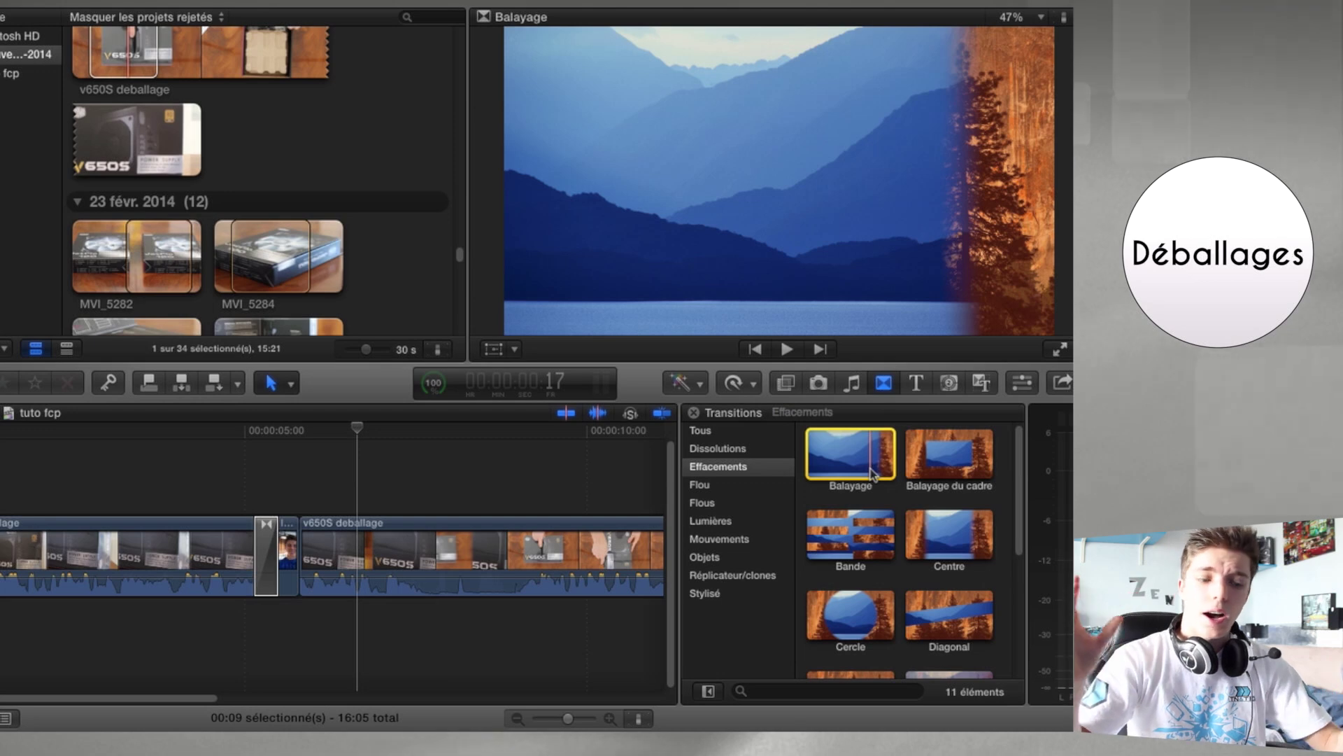
left_click(918, 541)
left_click_drag(918, 540, 287, 539)
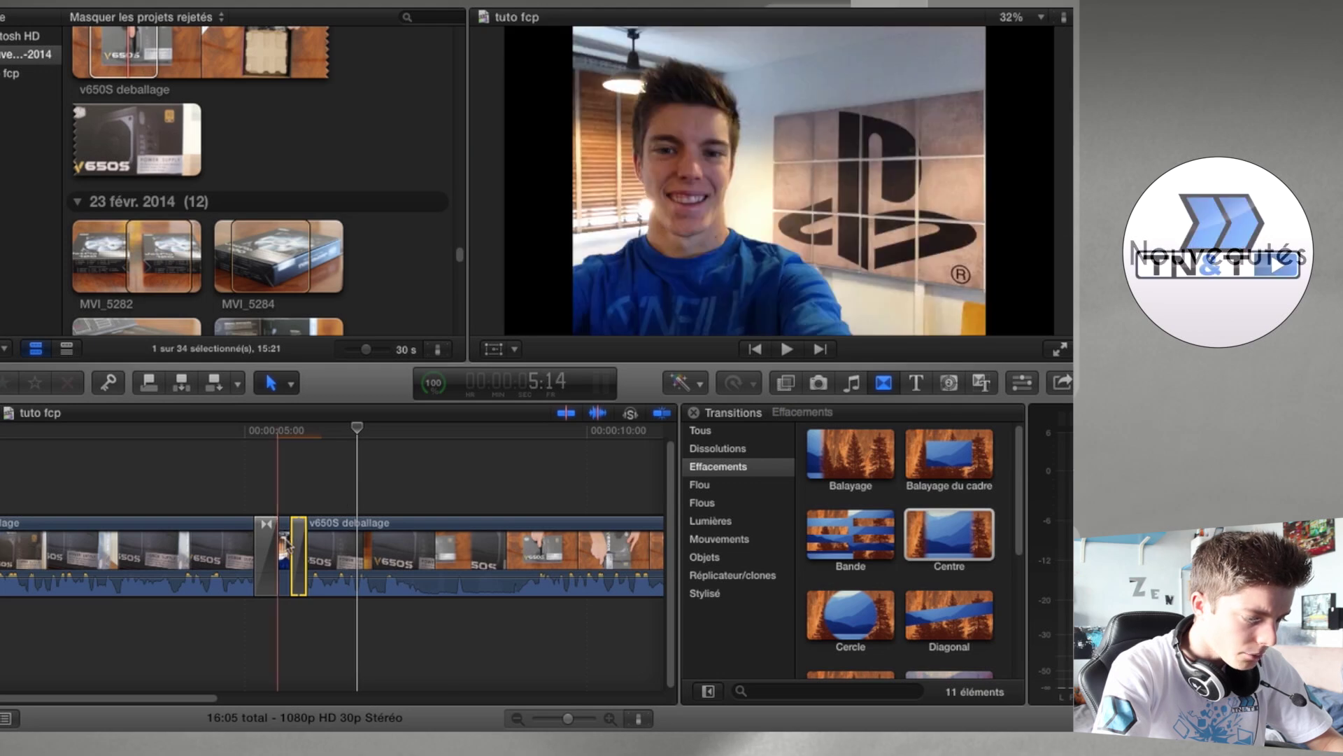
Play the project from about 4:10, and again from just before the photo, to check both transitions
left_click(198, 439)
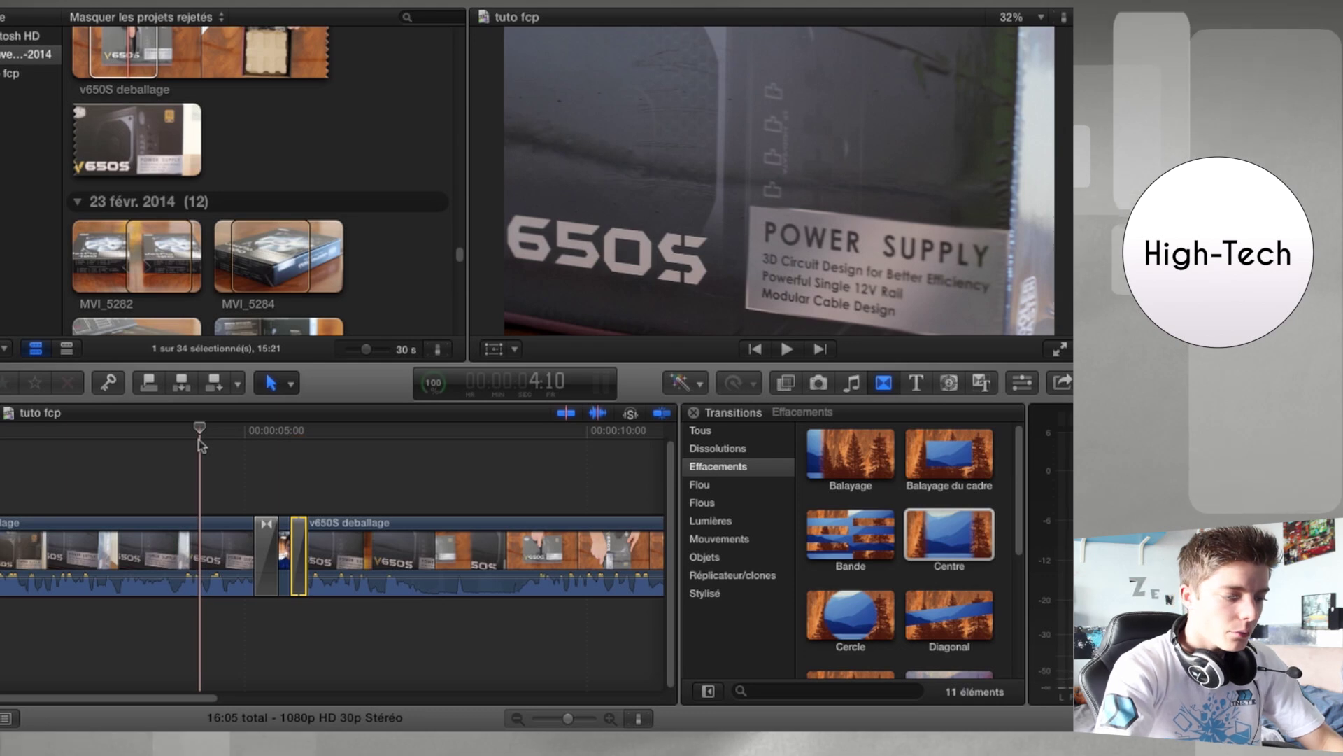
key("space")
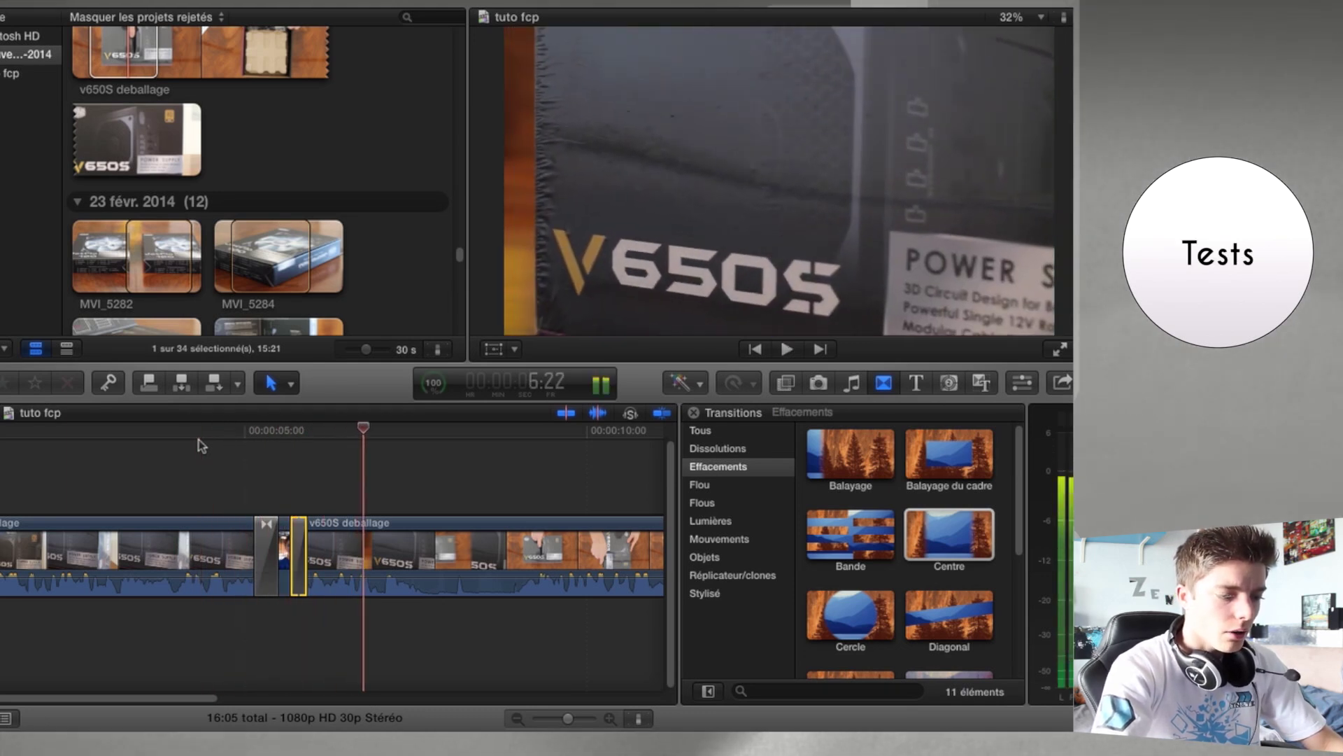
key("space")
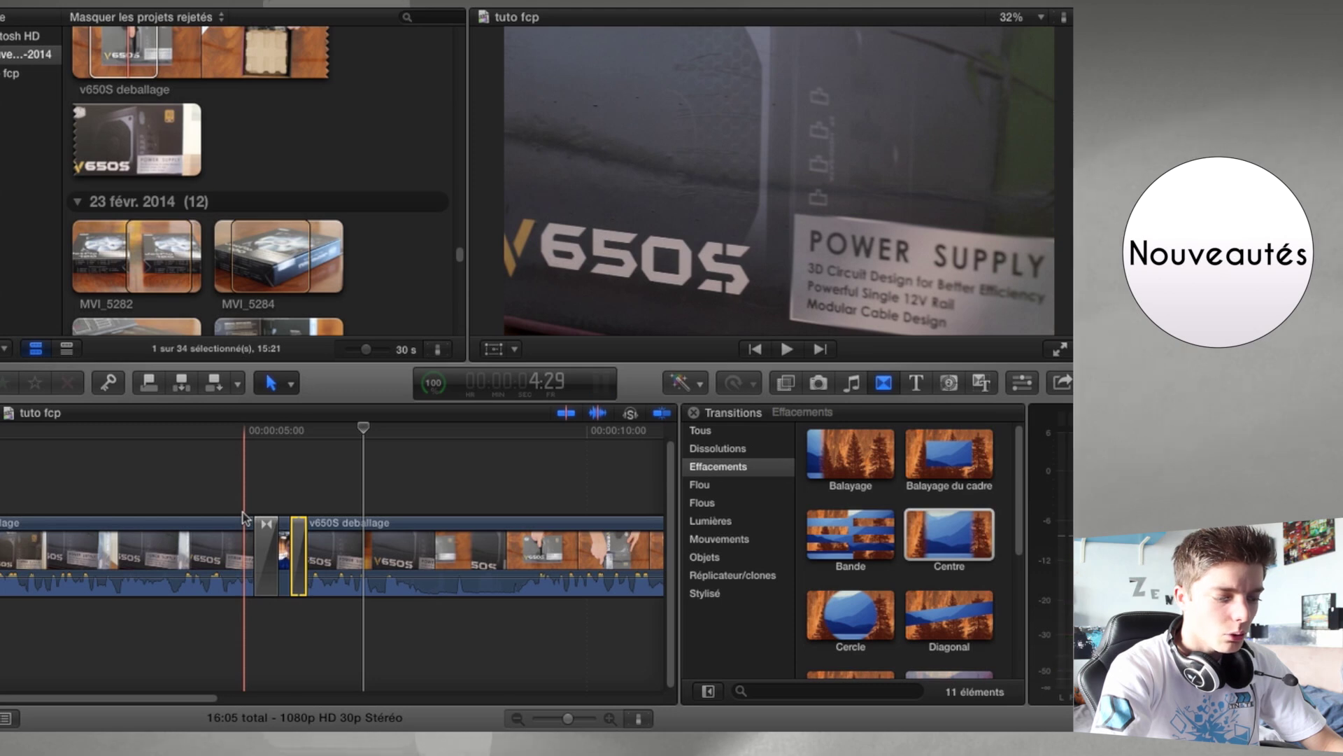
key("space")
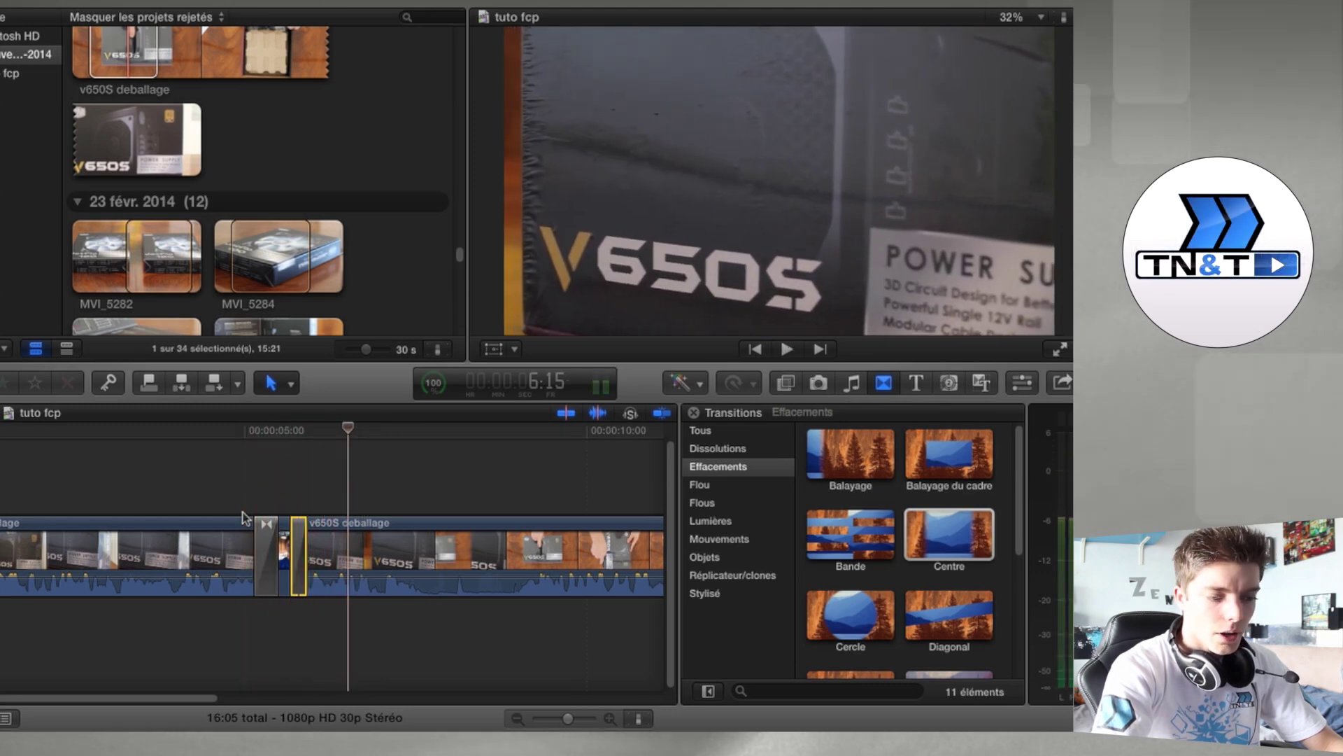
left_click(368, 505)
Skim the rest of the timeline and show the music and sound browser with the Final Cut Pro Sound Effects folder
scroll(368, 505, "right", 5)
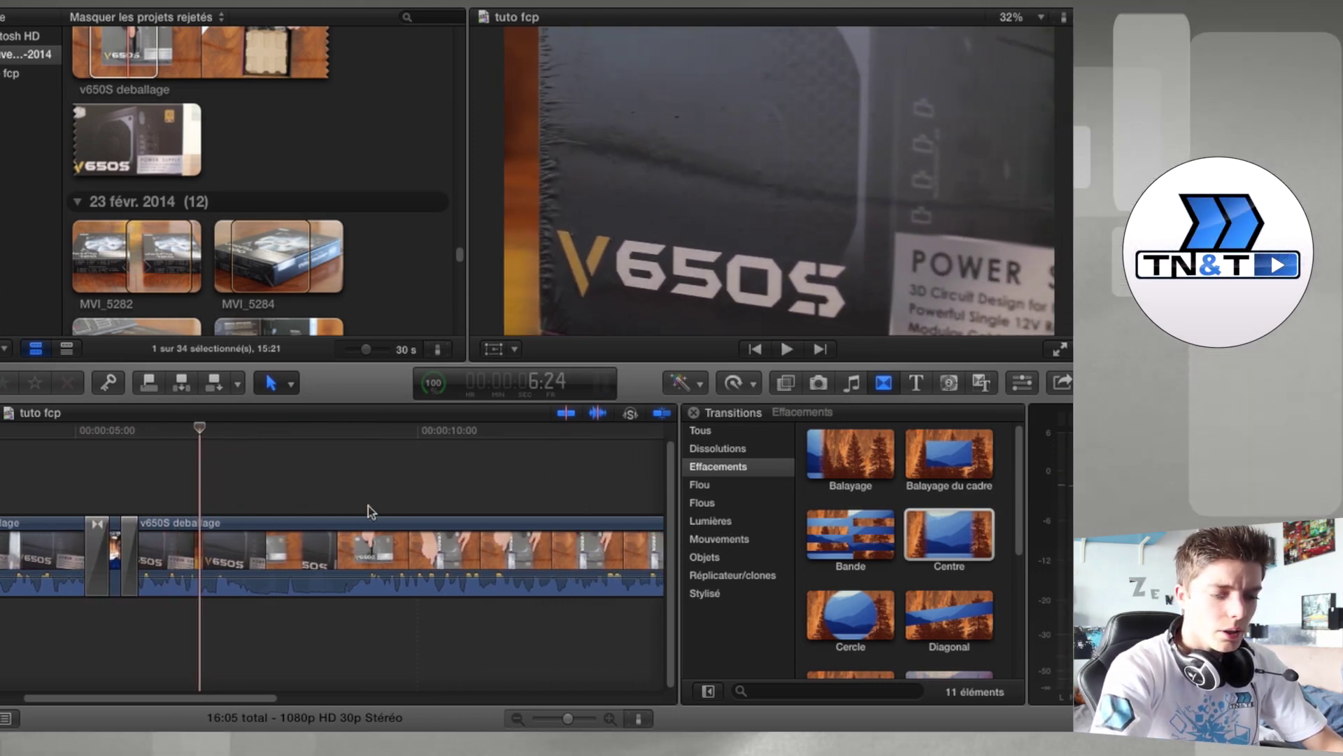
scroll(368, 505, "right", 2)
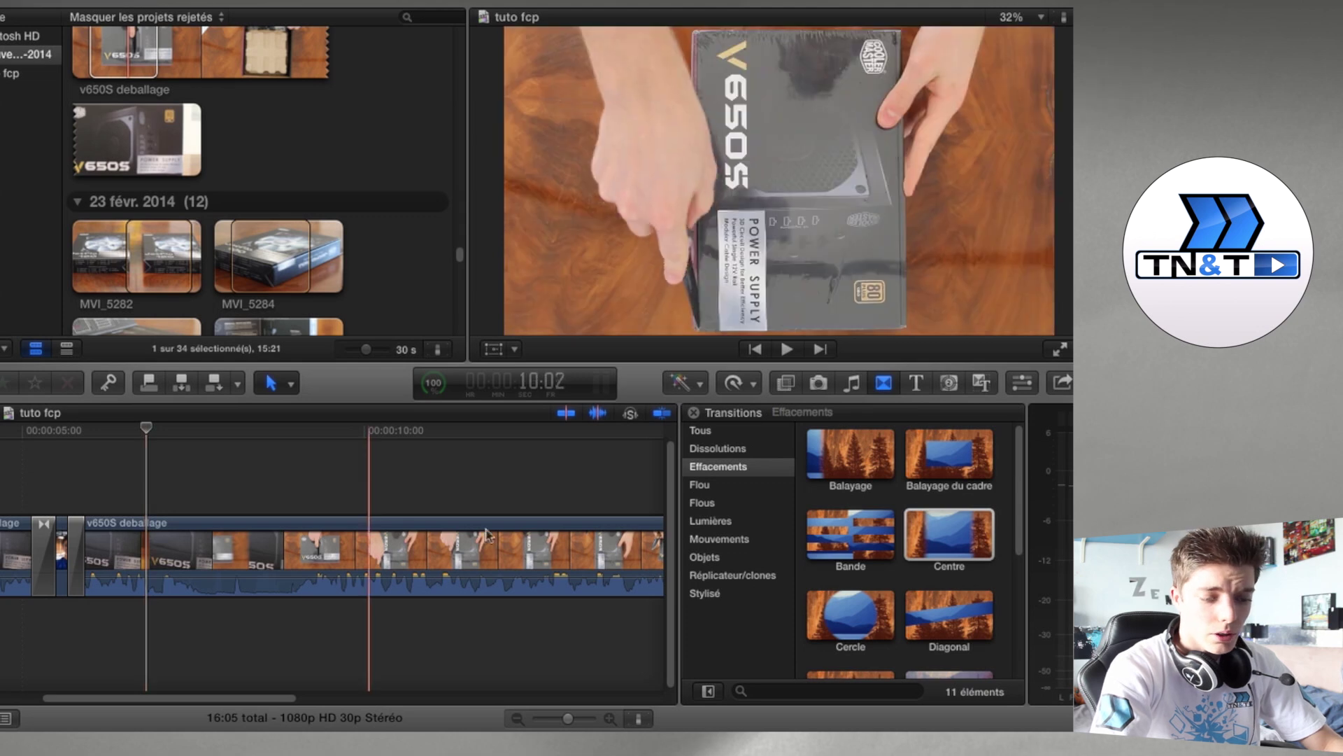
left_click(853, 383)
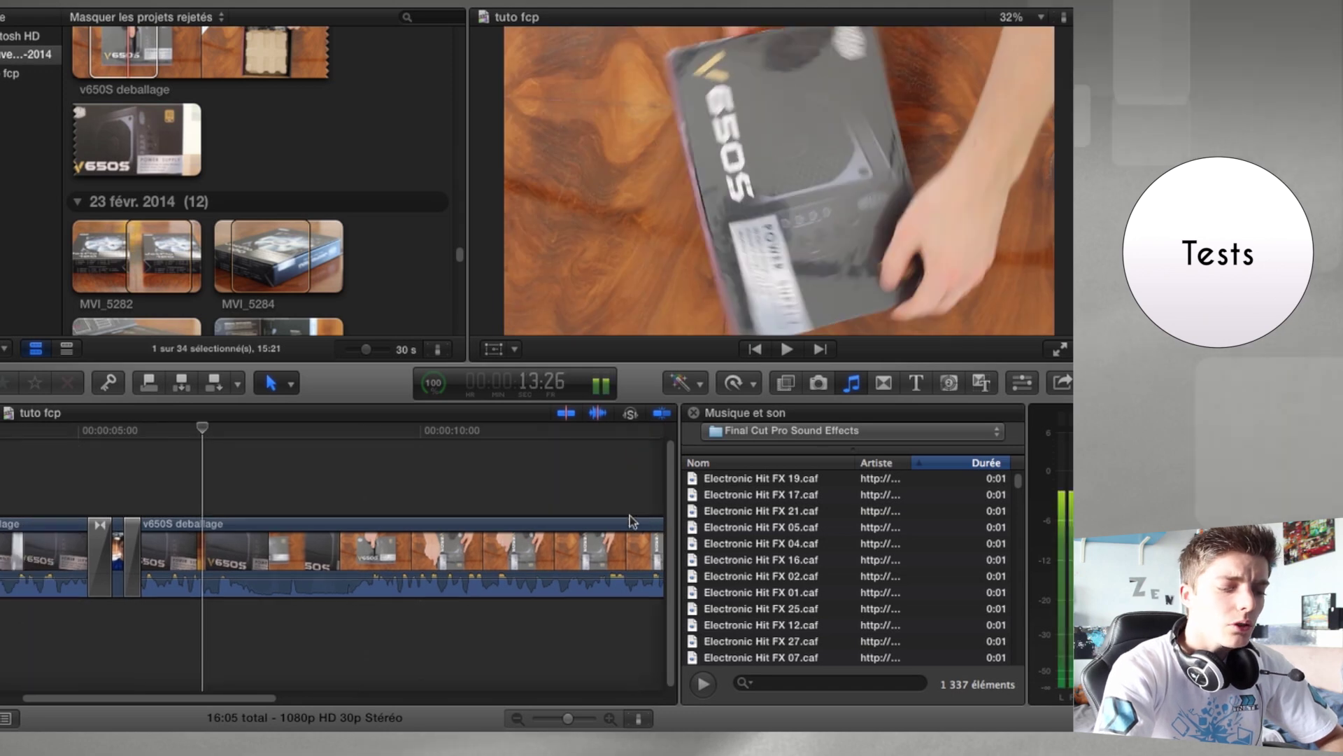
scroll(630, 515, "left", 5)
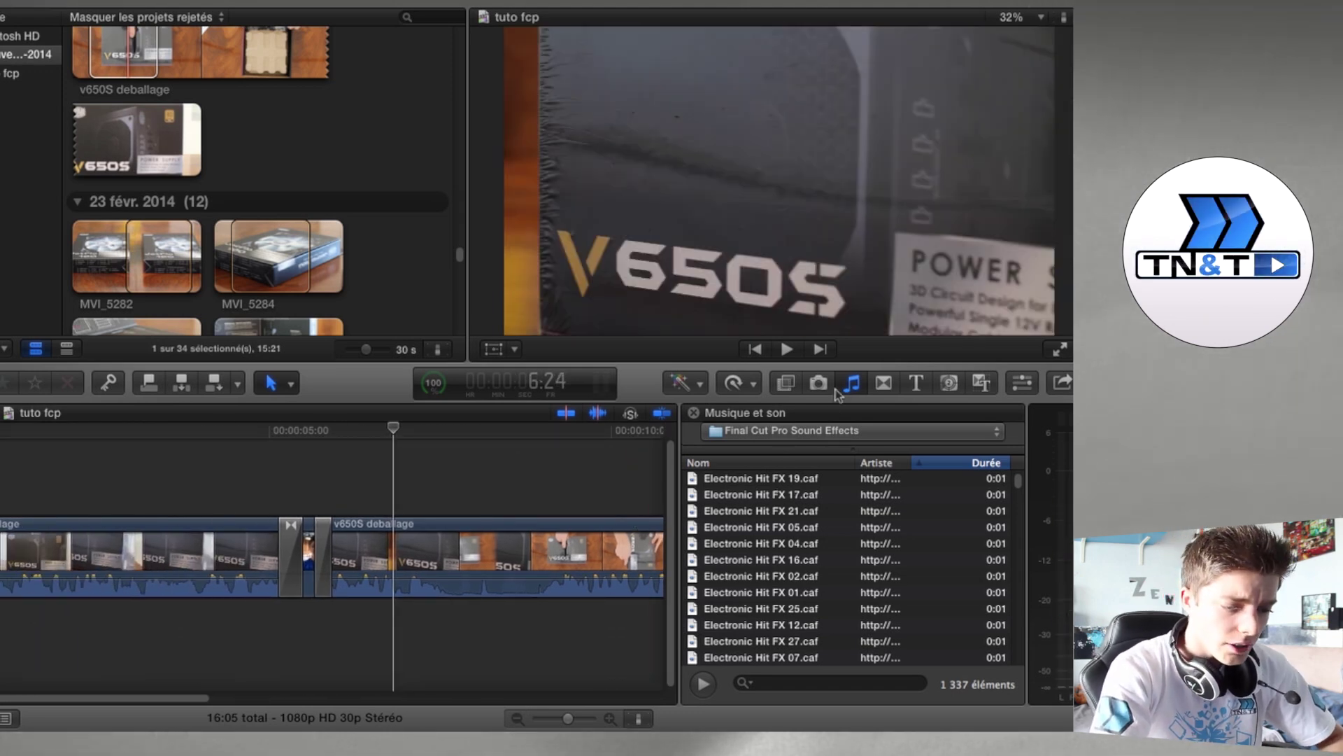
Browse the sound folders and look through the sounds in the Foley folder of Final Cut Pro Sound Effects
left_click(816, 431)
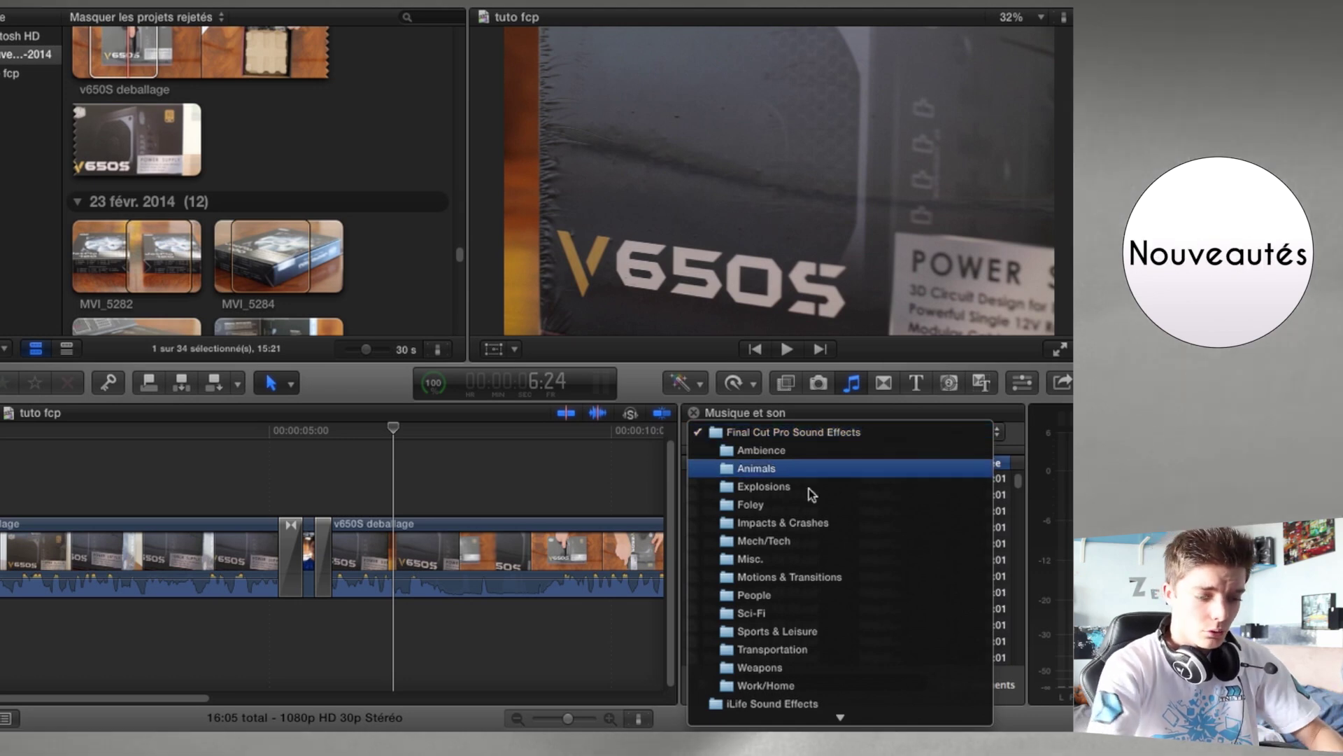
scroll(790, 576, "down", 4)
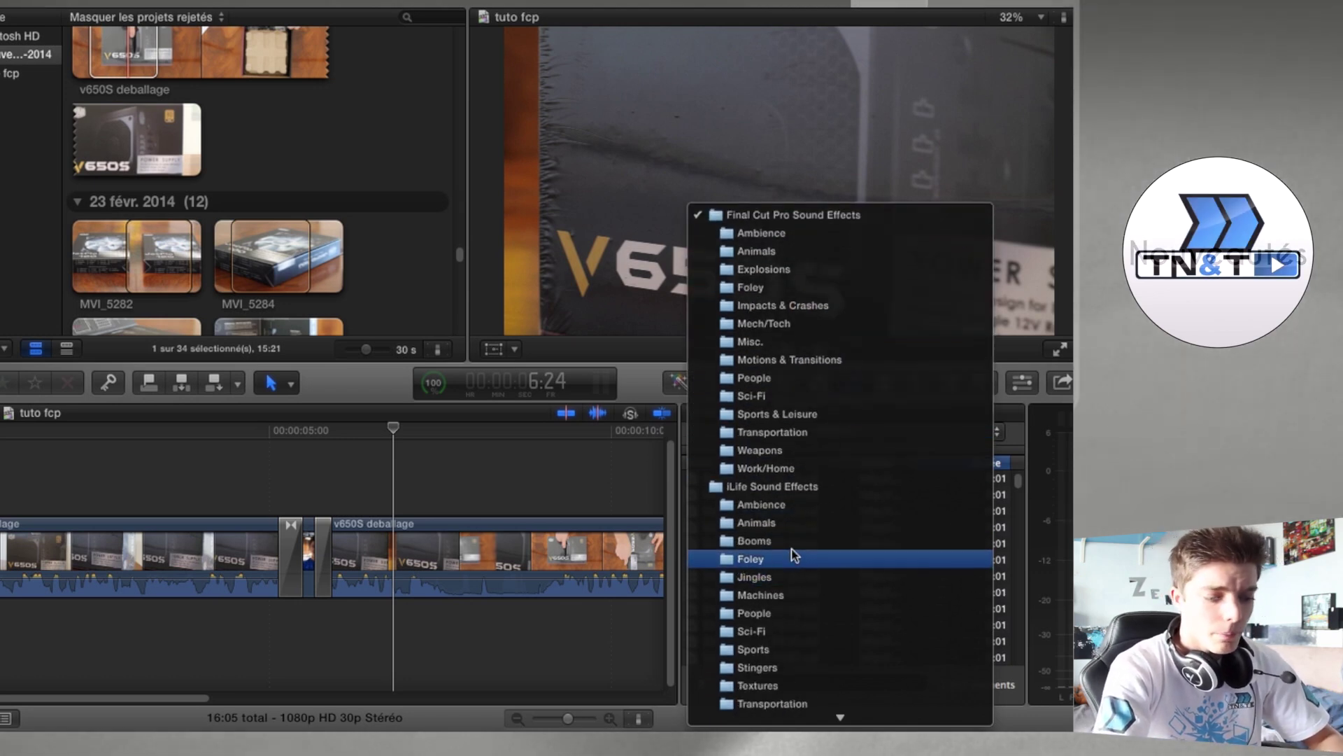
scroll(797, 564, "down", 1)
scroll(796, 564, "down", 1)
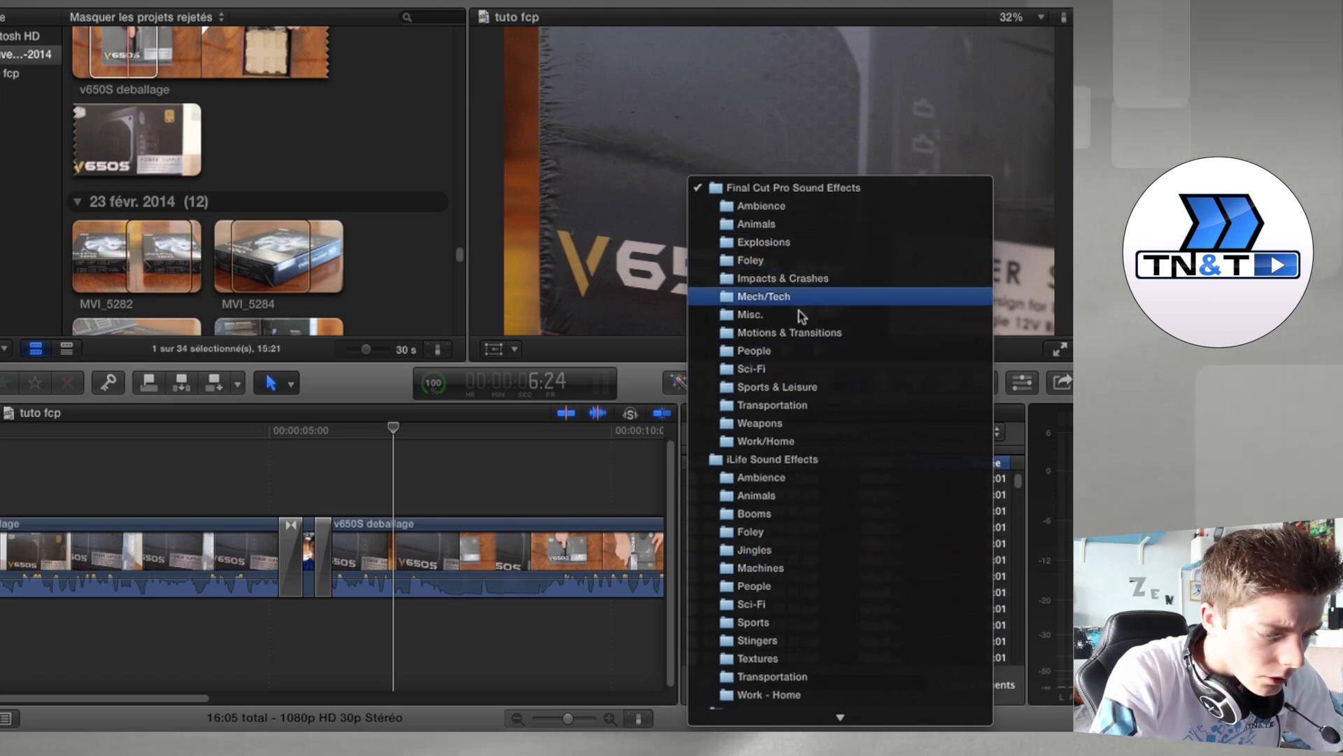
left_click(800, 267)
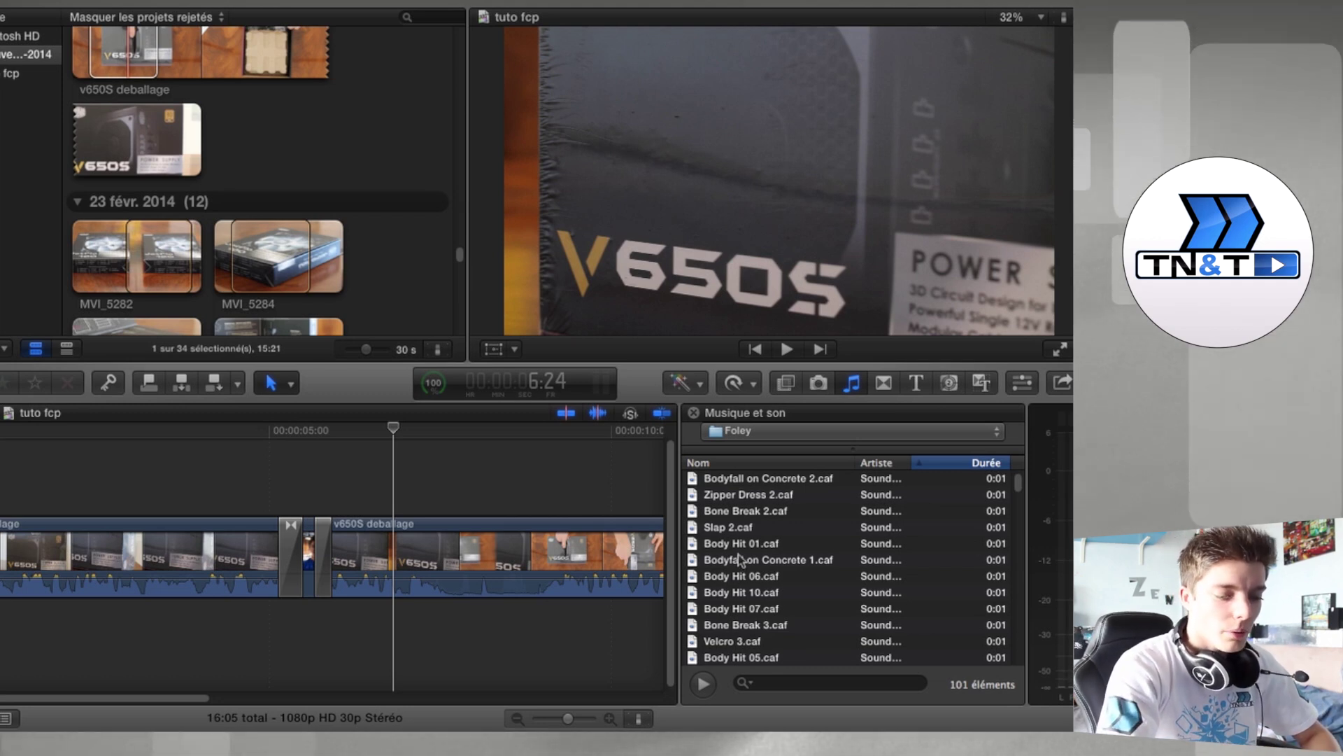
scroll(742, 556, "down", 5)
scroll(745, 555, "down", 15)
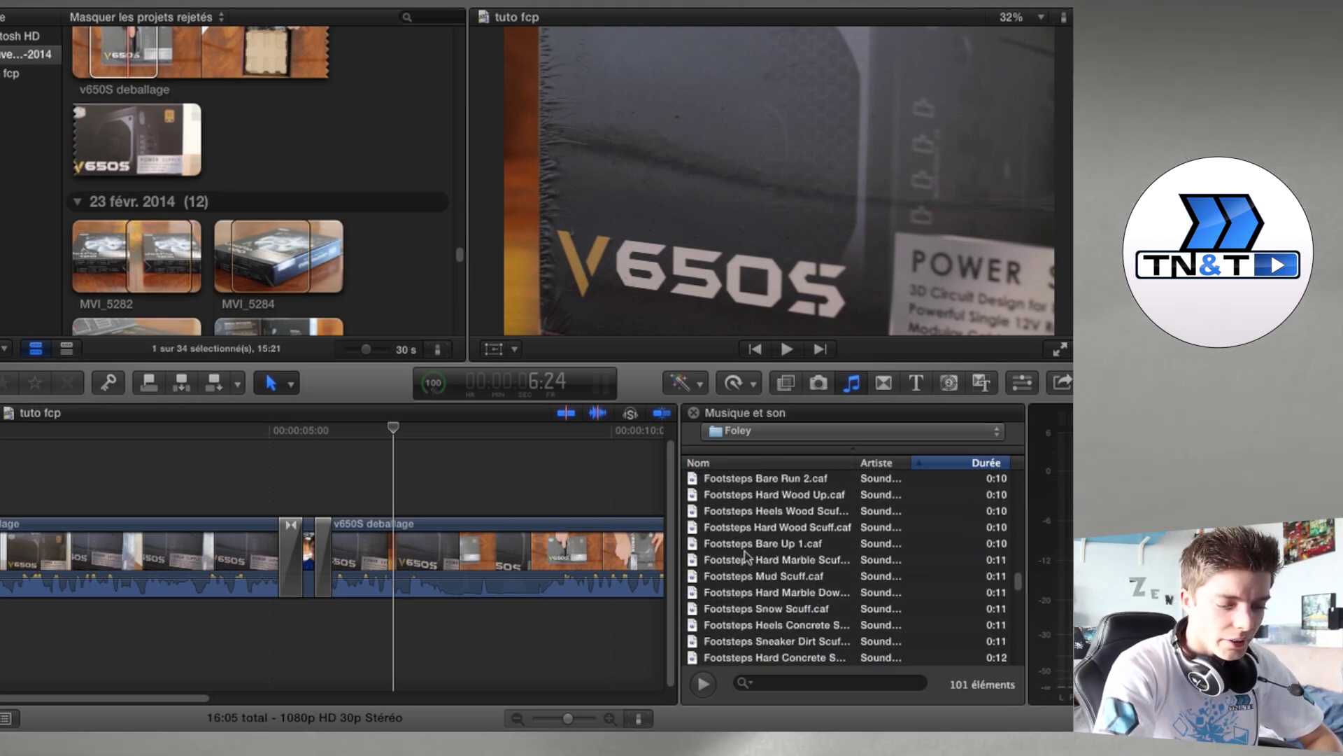
scroll(747, 556, "down", 2)
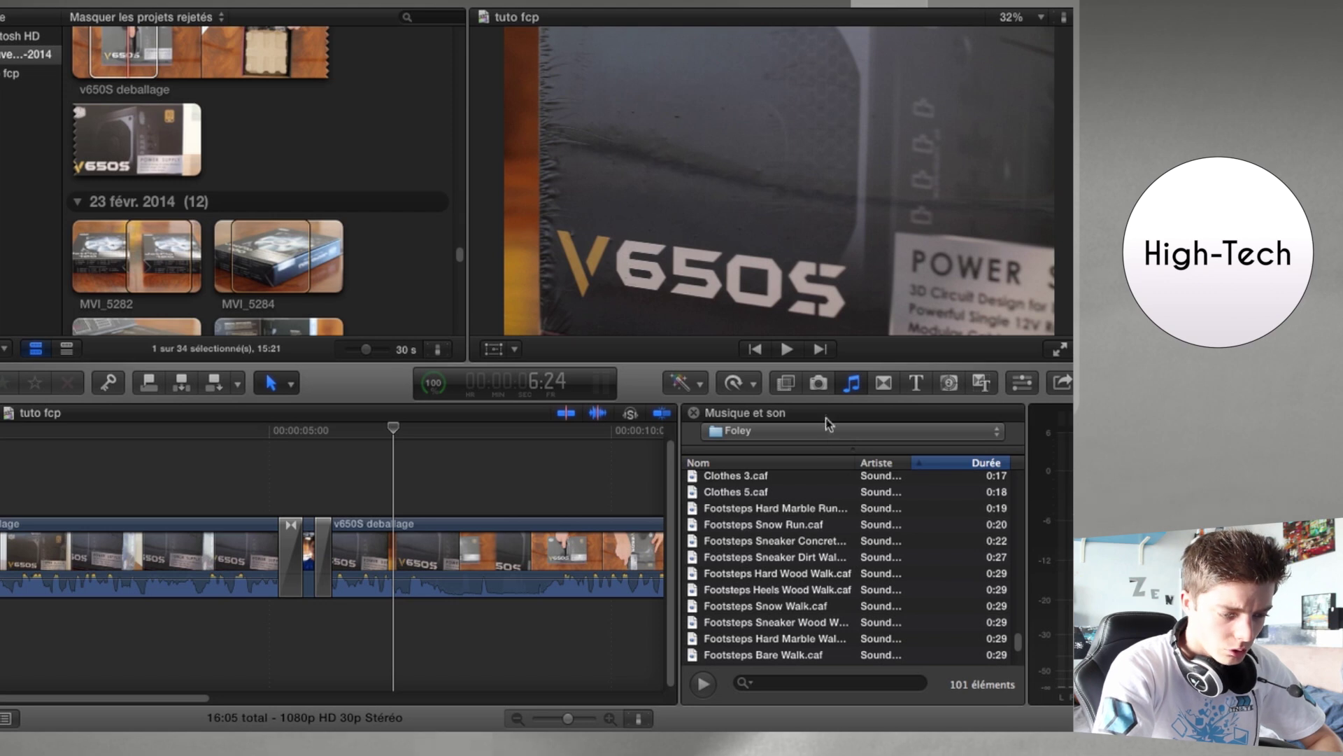
Look through the music tracks in the Jingles folder of iLife Sound Effects, from shortest to longest
left_click(823, 434)
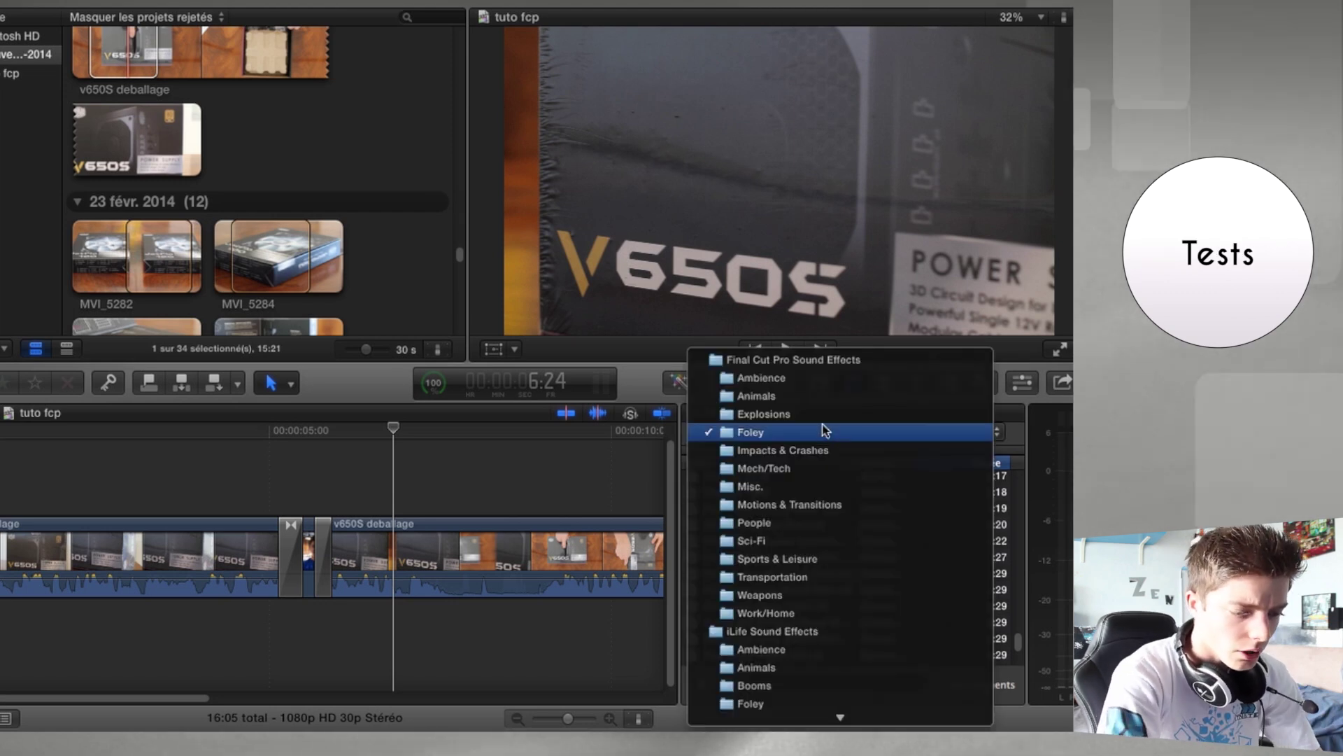
scroll(823, 424, "down", 5)
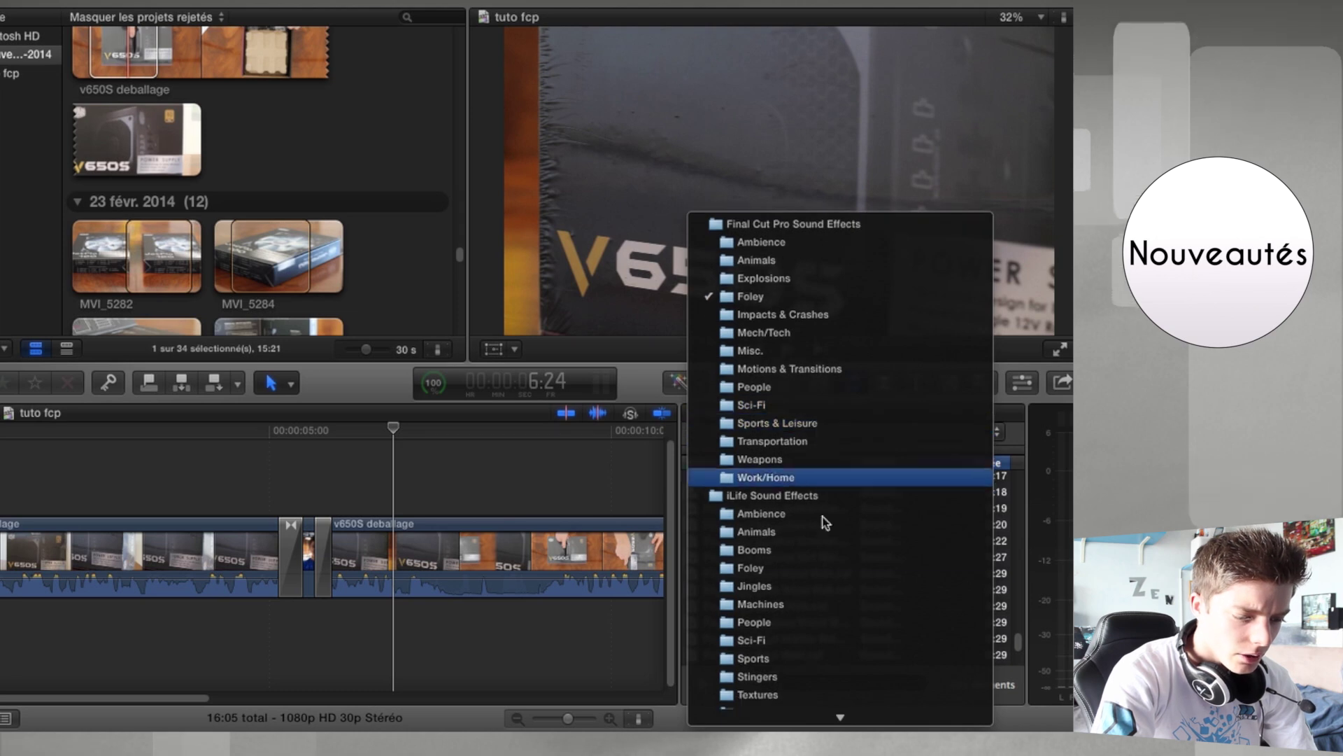
left_click(808, 583)
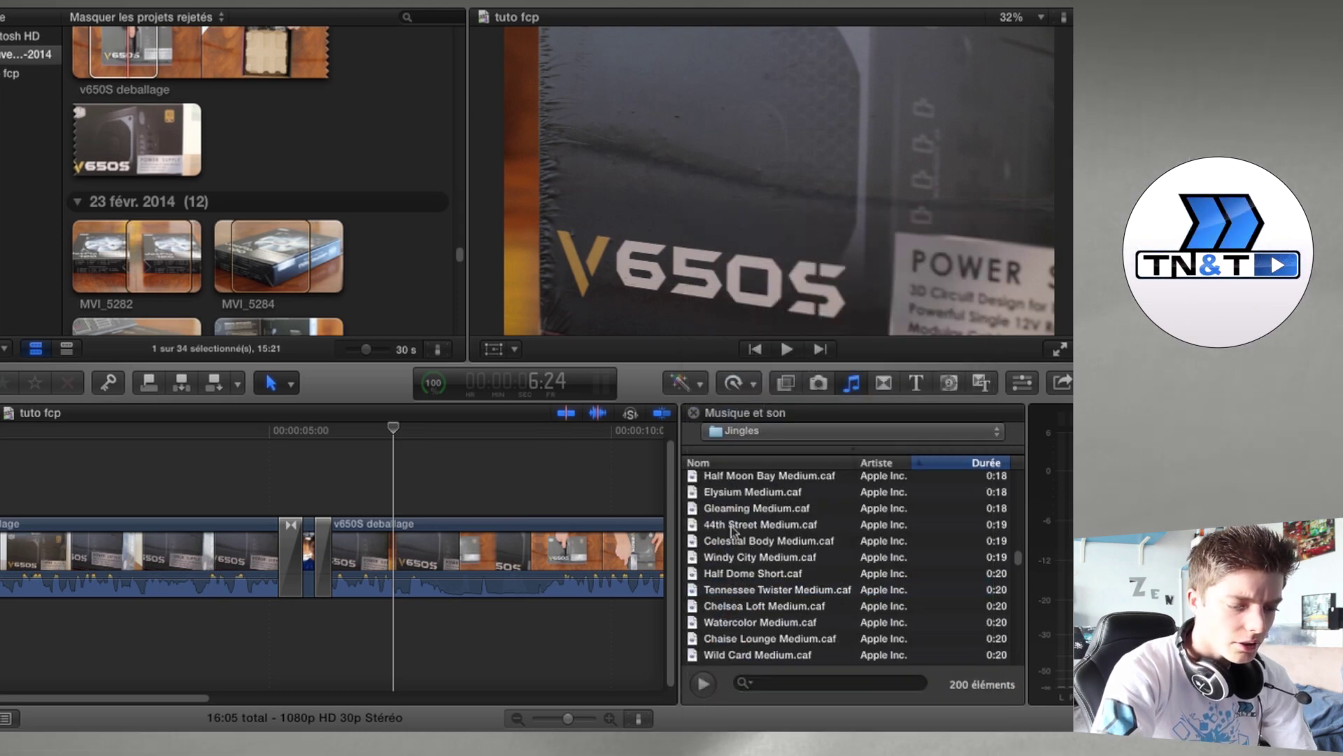
scroll(727, 524, "down", 5)
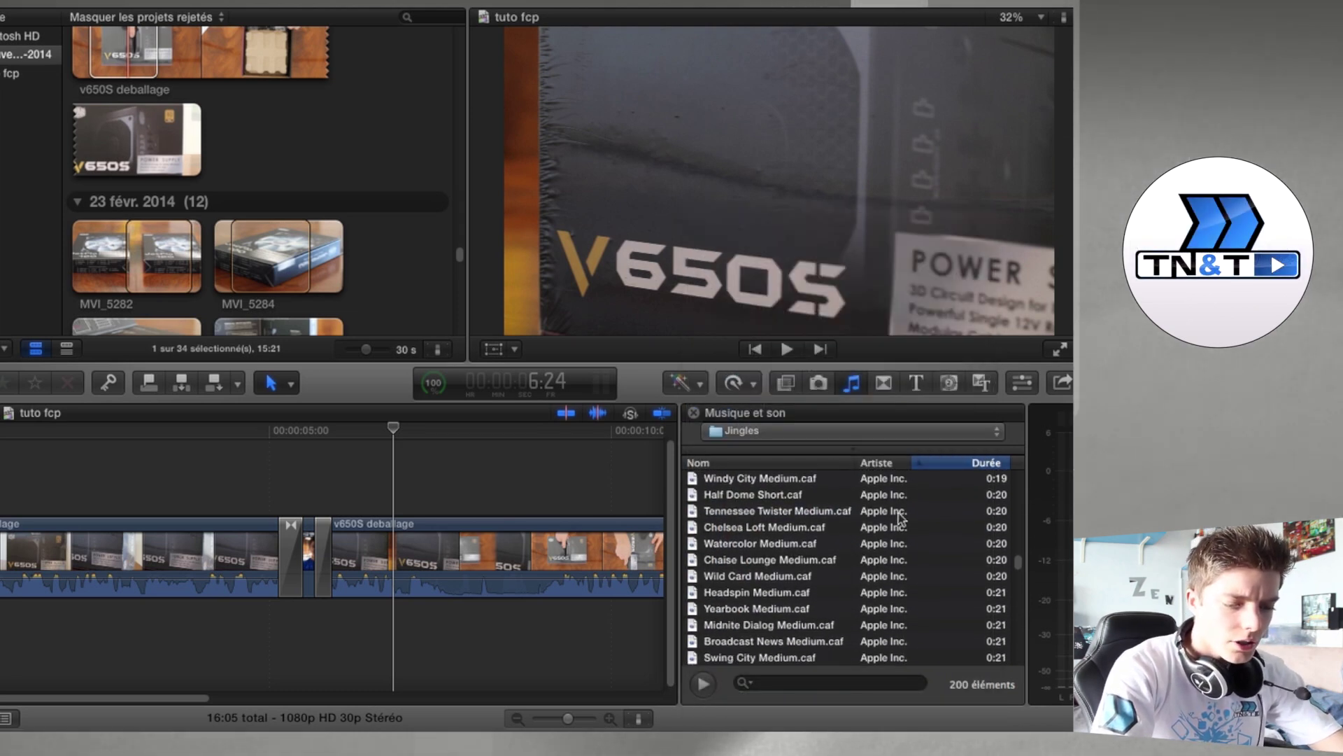
scroll(901, 519, "down", 20)
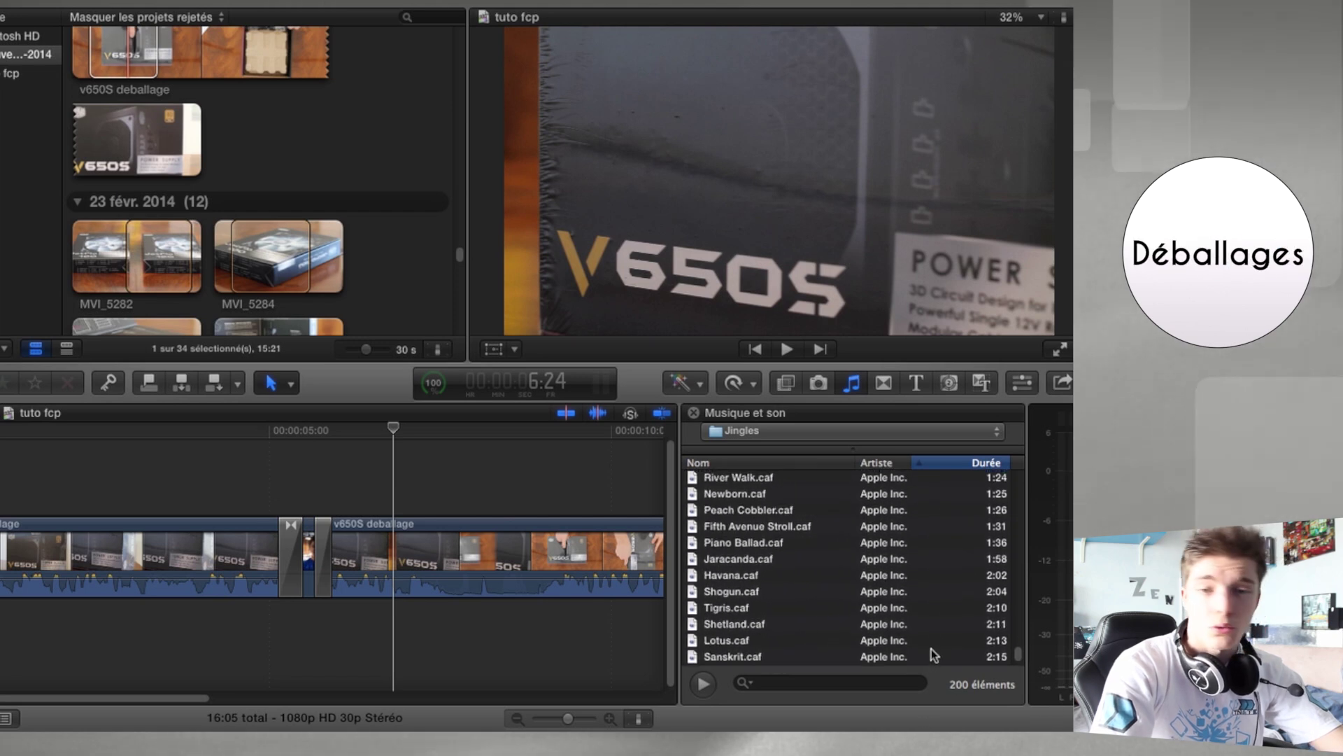
scroll(930, 648, "up", 20)
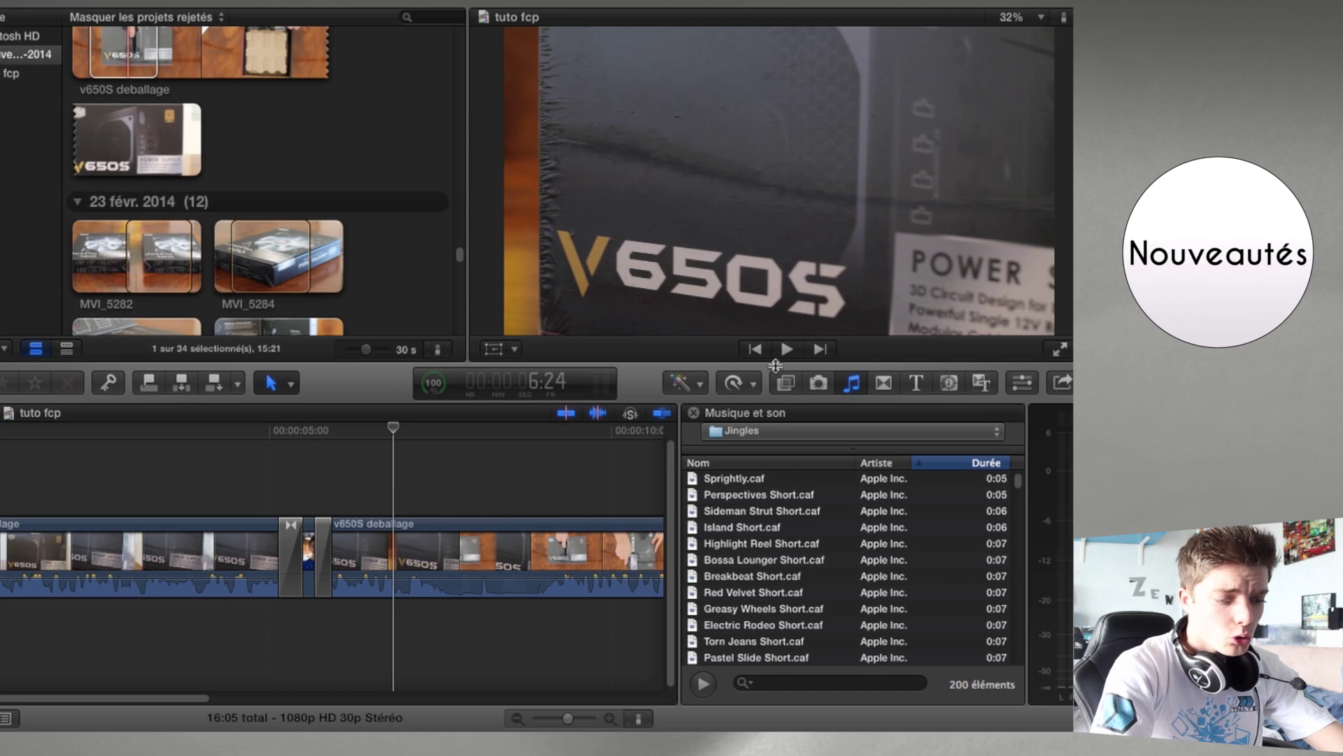
Show the effects browser and the iPhoto photo browser, and look over the timeline around the inserted photo
left_click(787, 385)
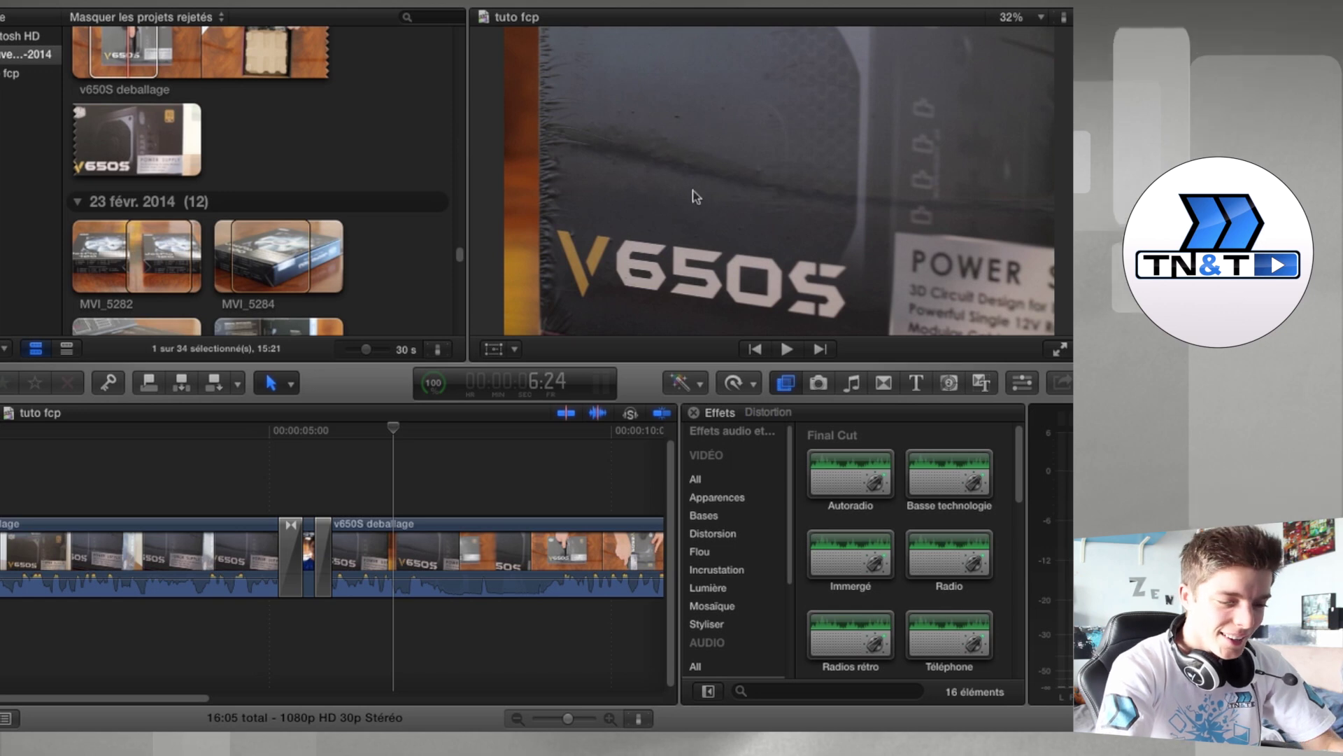
left_click(819, 383)
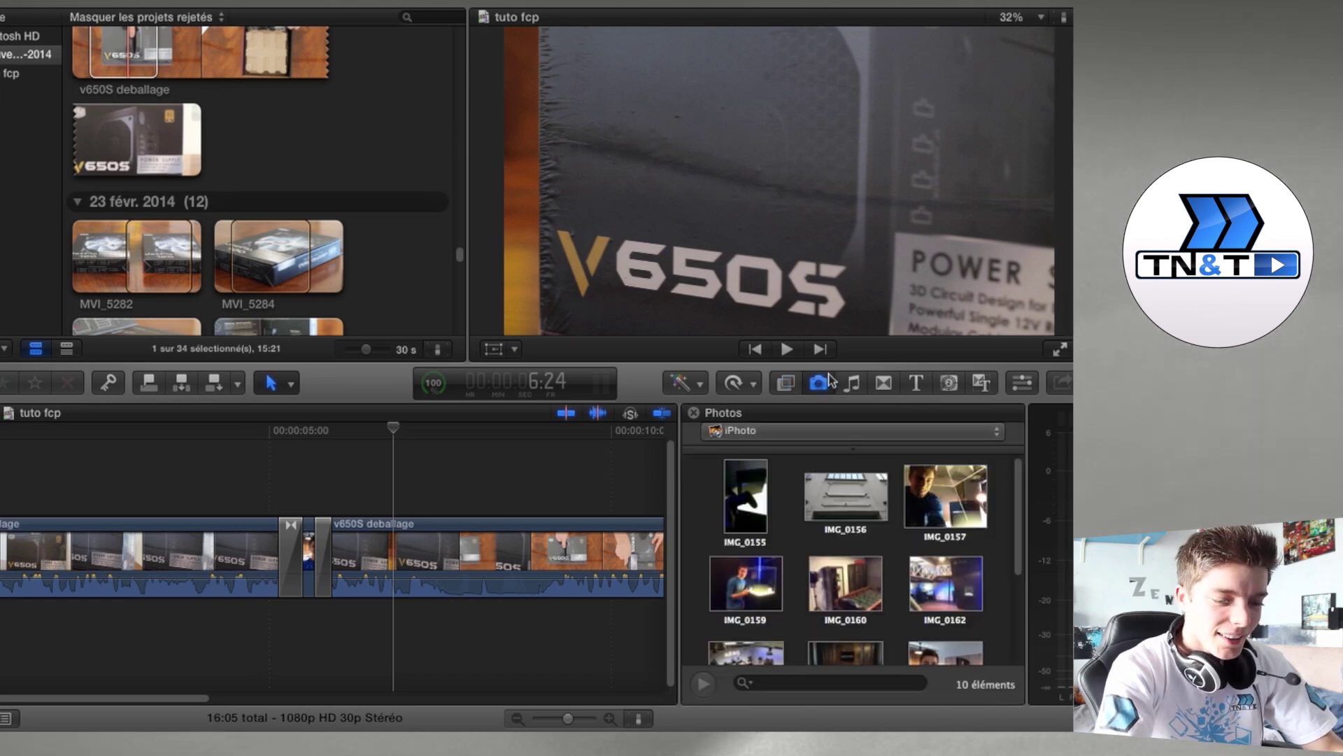
scroll(484, 507, "right", 3)
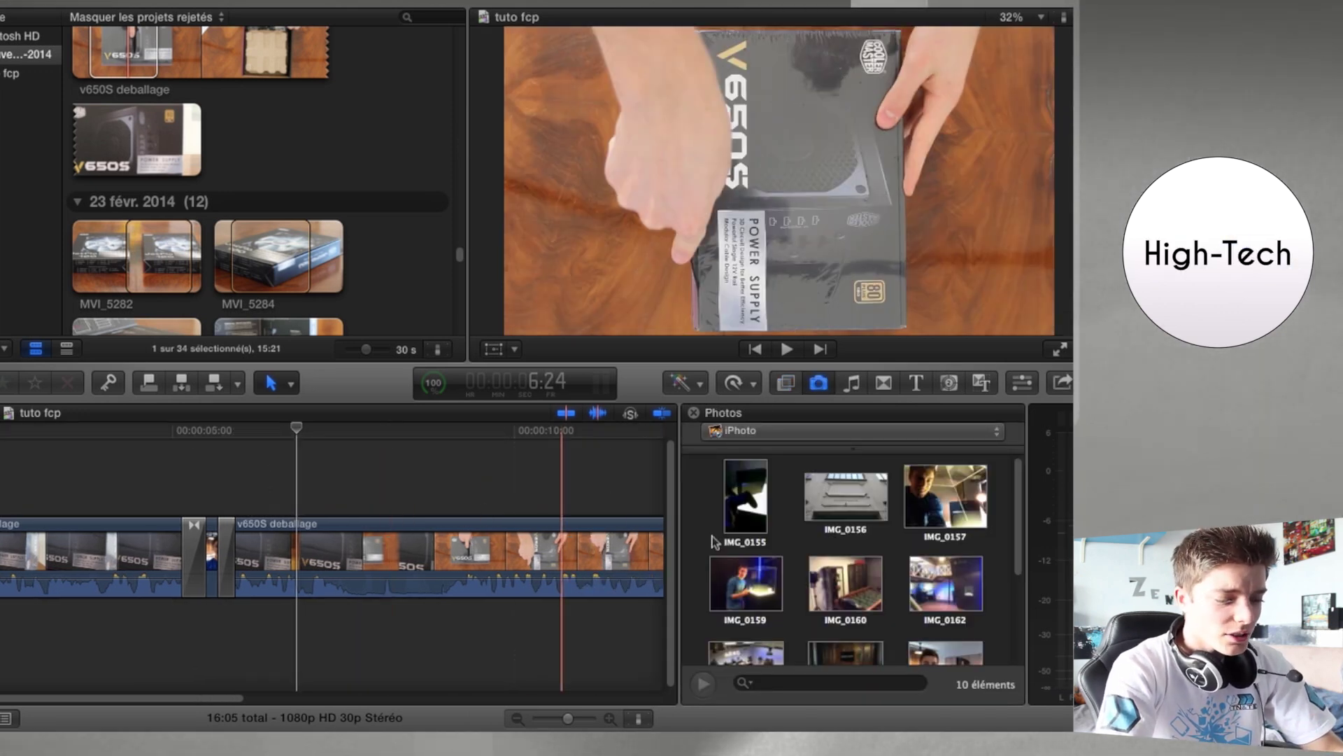
scroll(474, 520, "right", 4)
scroll(473, 519, "left", 6)
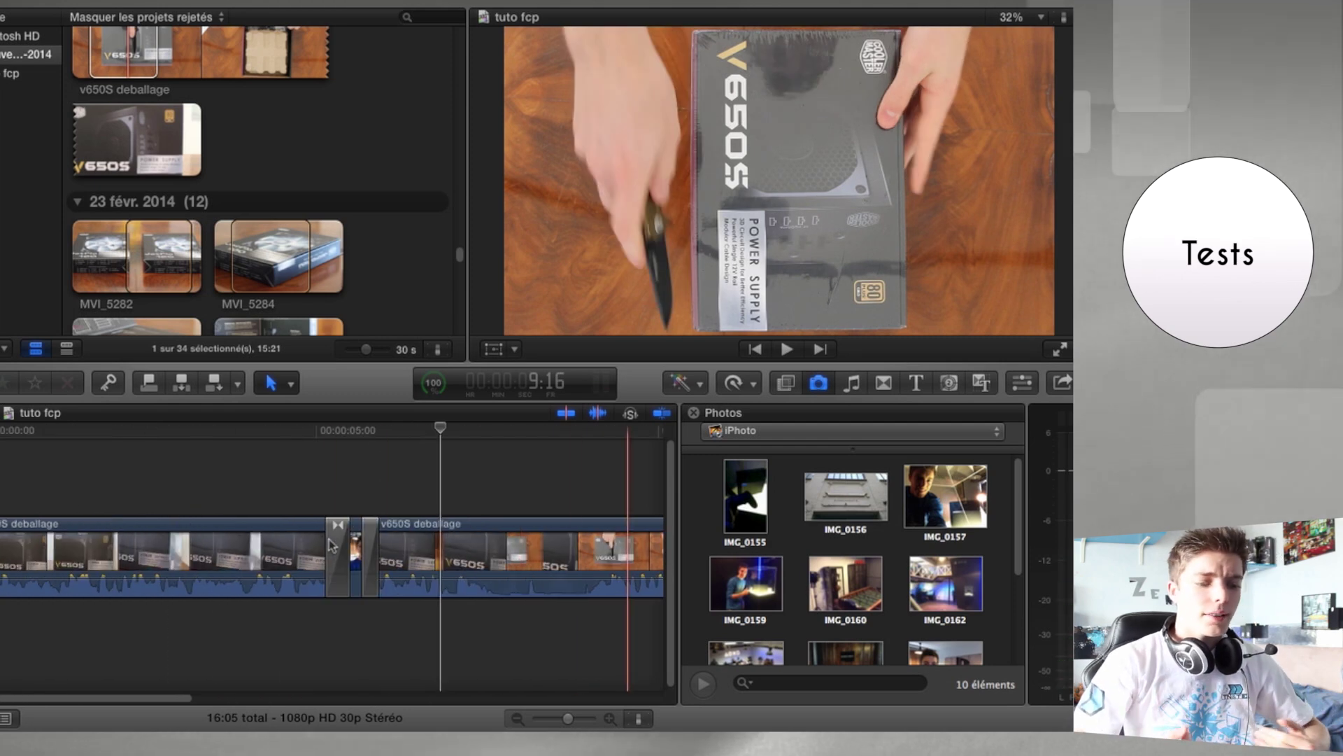
Add the Assemblement title from the Entrée/Sortie category above the first part of the clip, starting at about 3:05
left_click(917, 384)
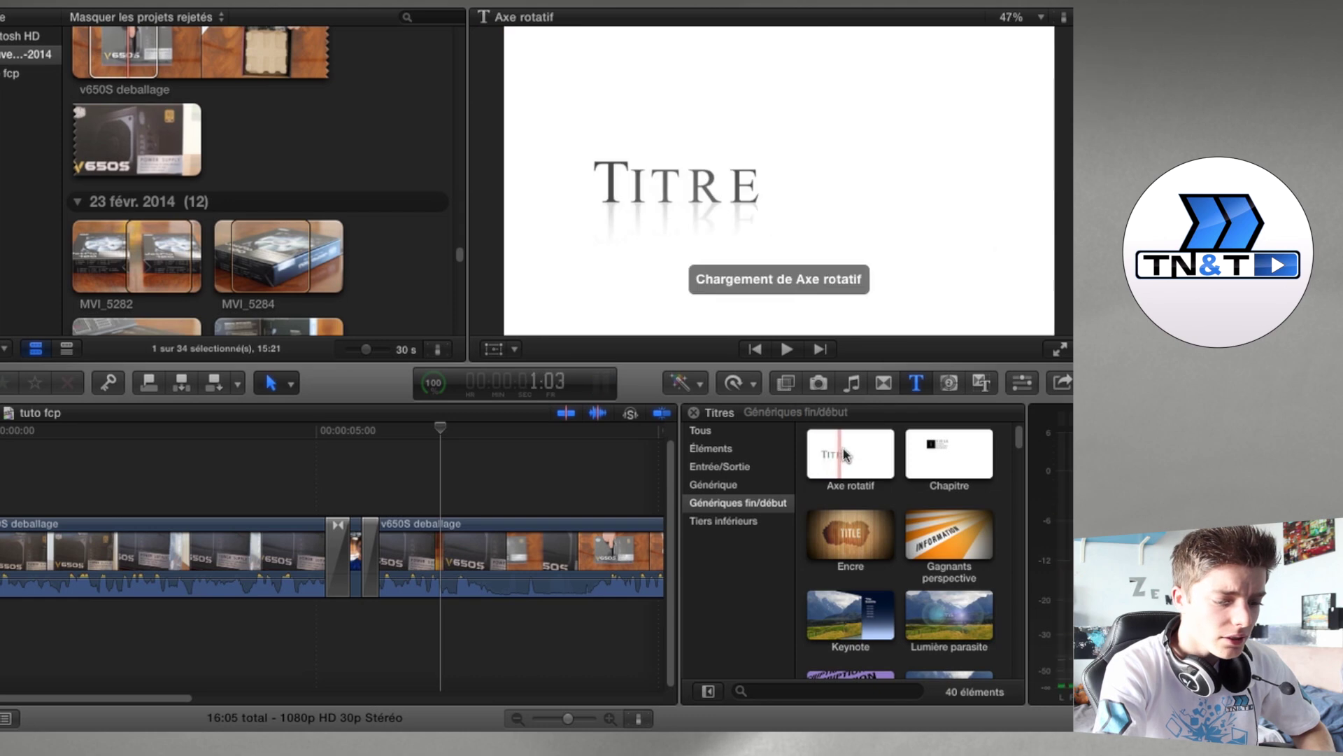
left_click(740, 484)
left_click(744, 467)
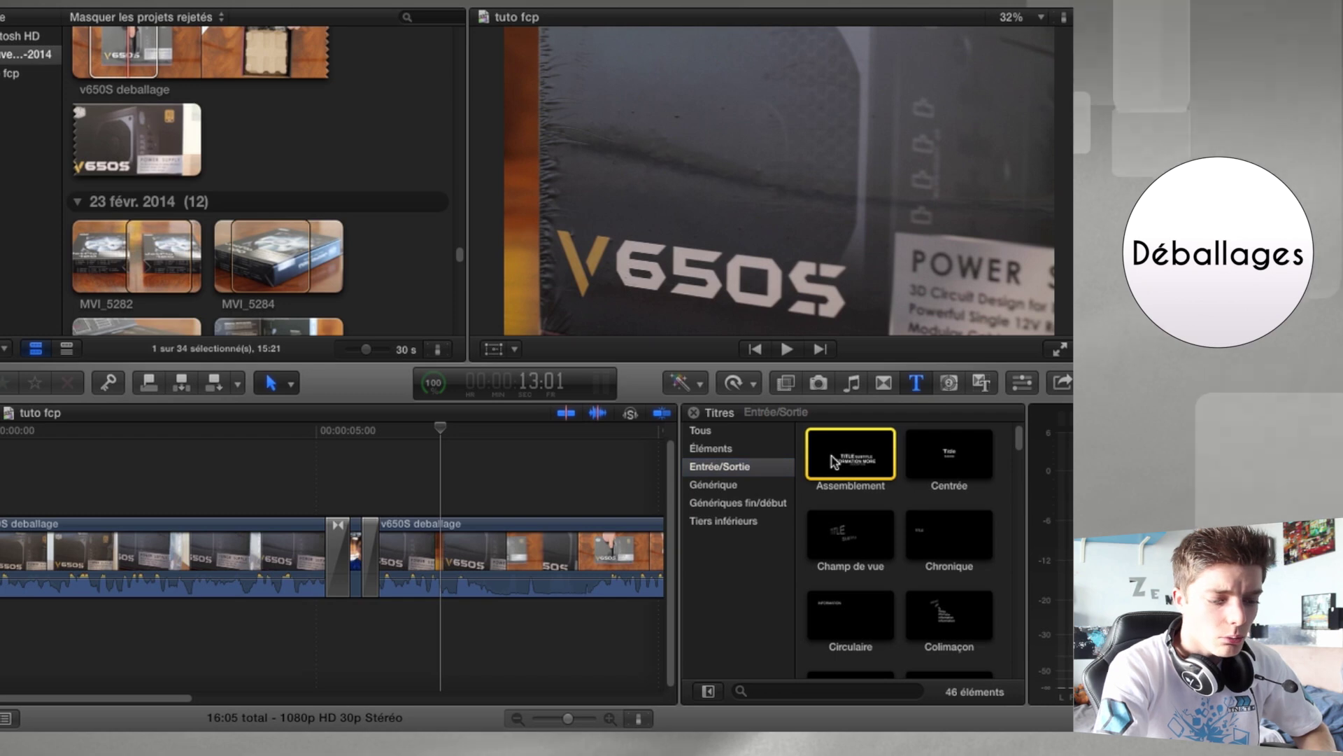
left_click_drag(832, 462, 194, 471)
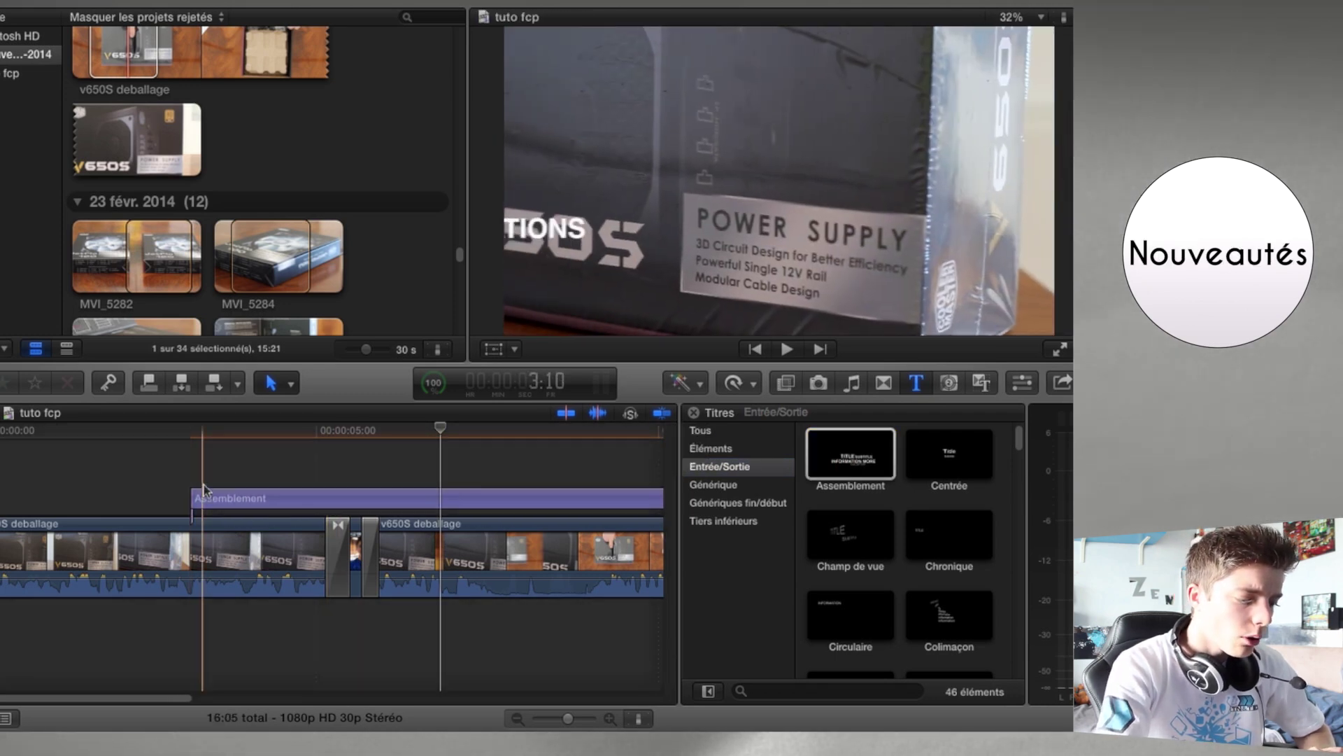
Replace the Assemblement title's main text with "tuto" and its subtitle with "fcp"
left_click(201, 498)
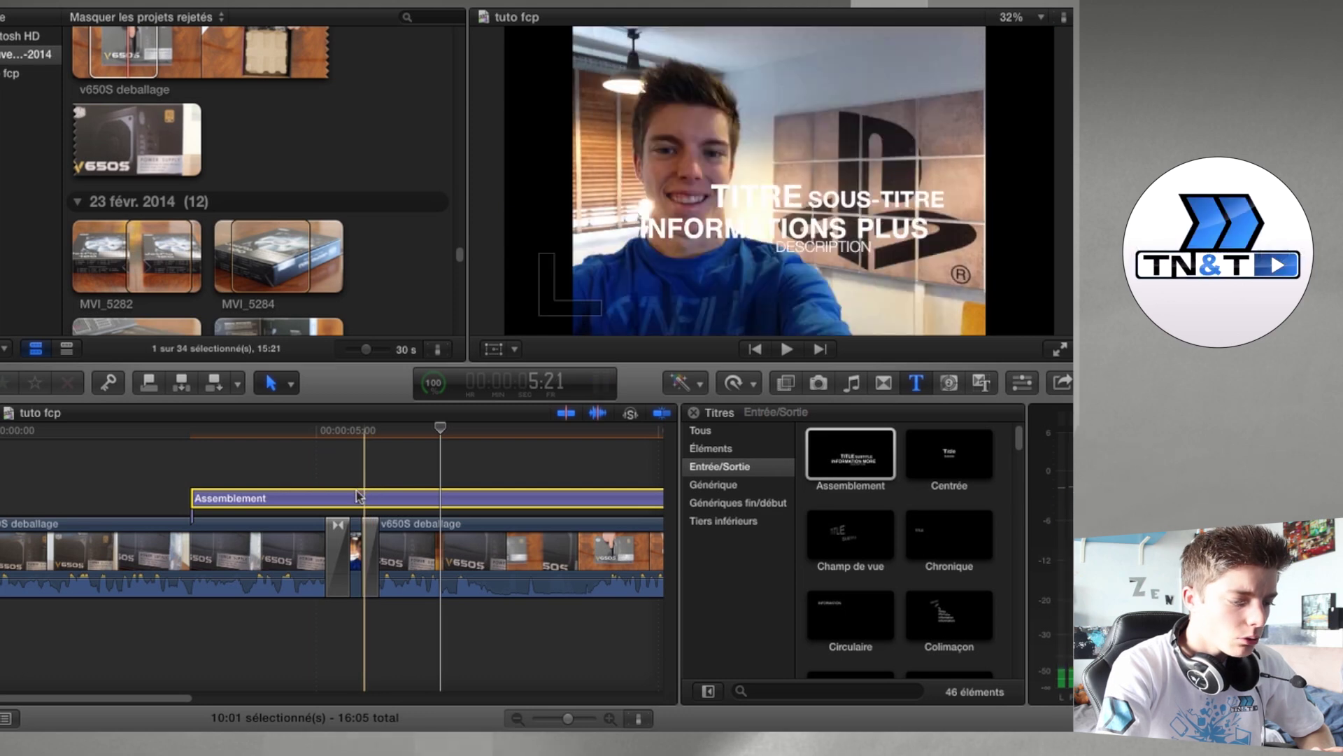
double_click(362, 496)
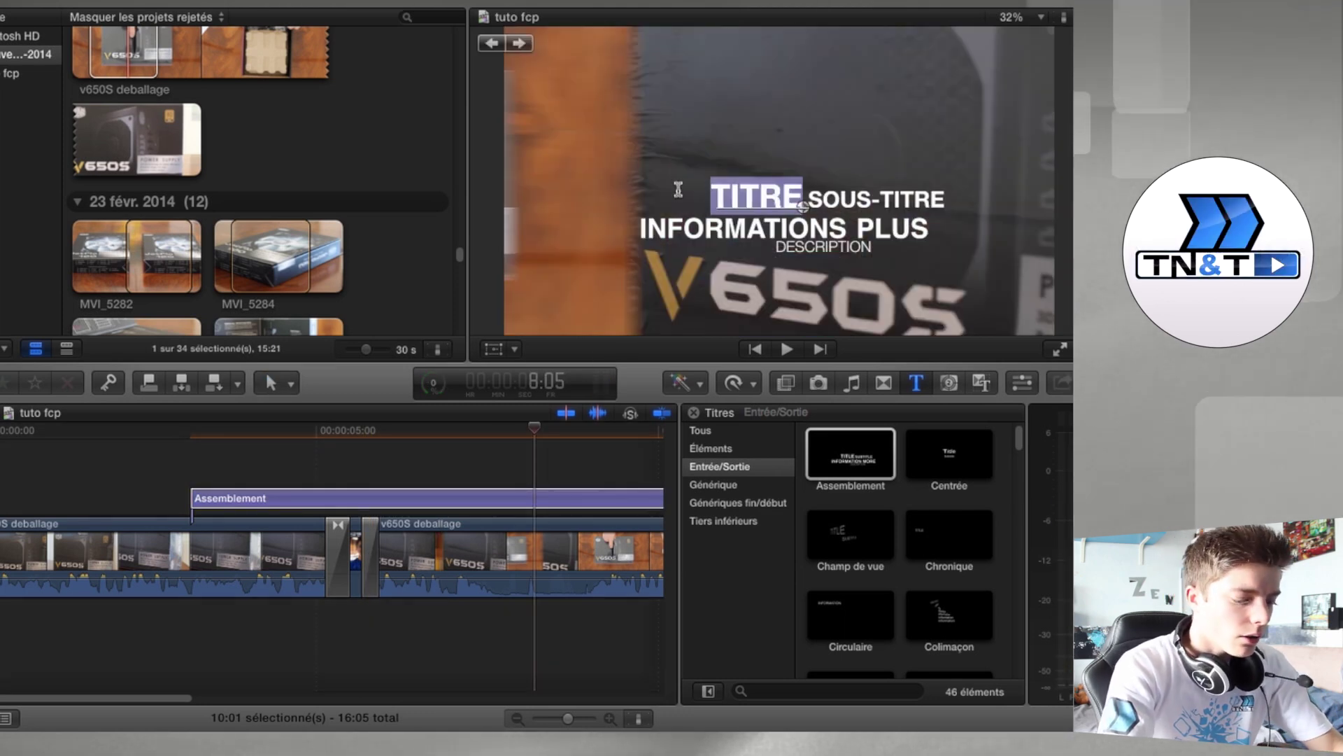
type("tuto")
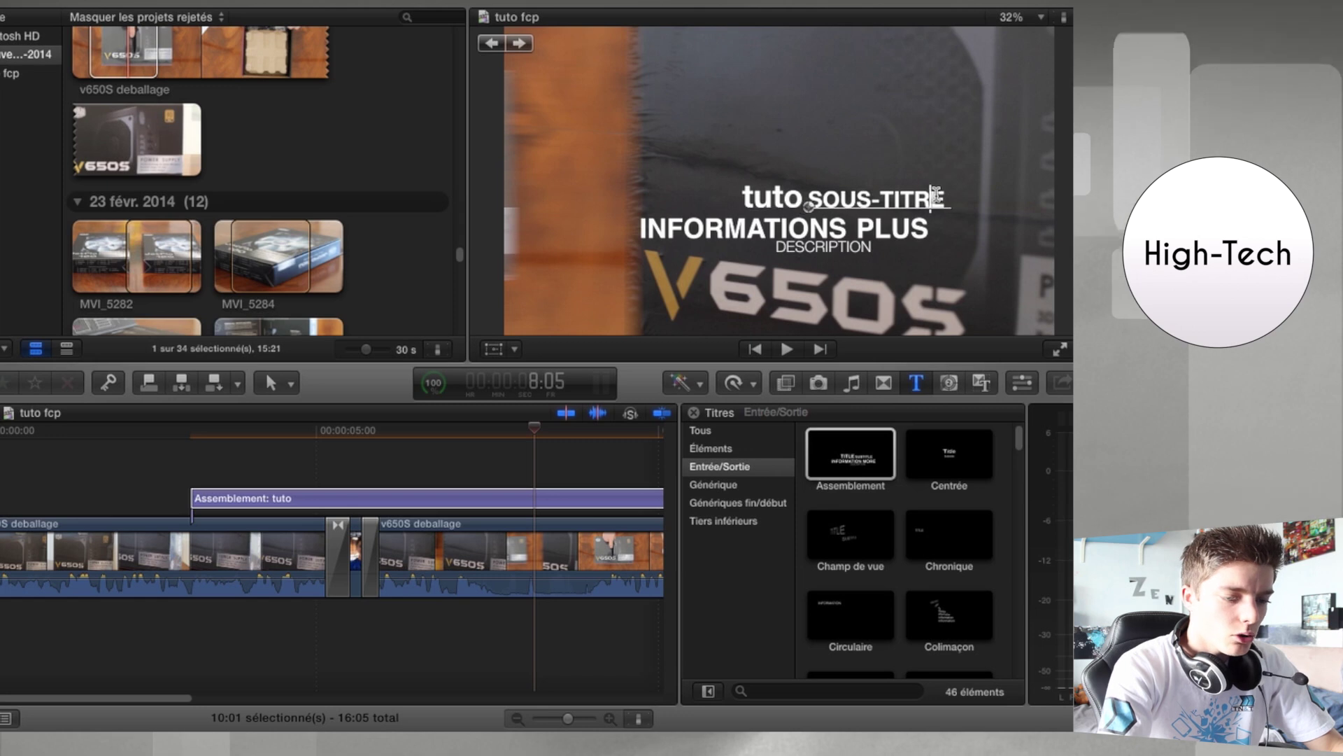
left_click_drag(945, 198, 839, 194)
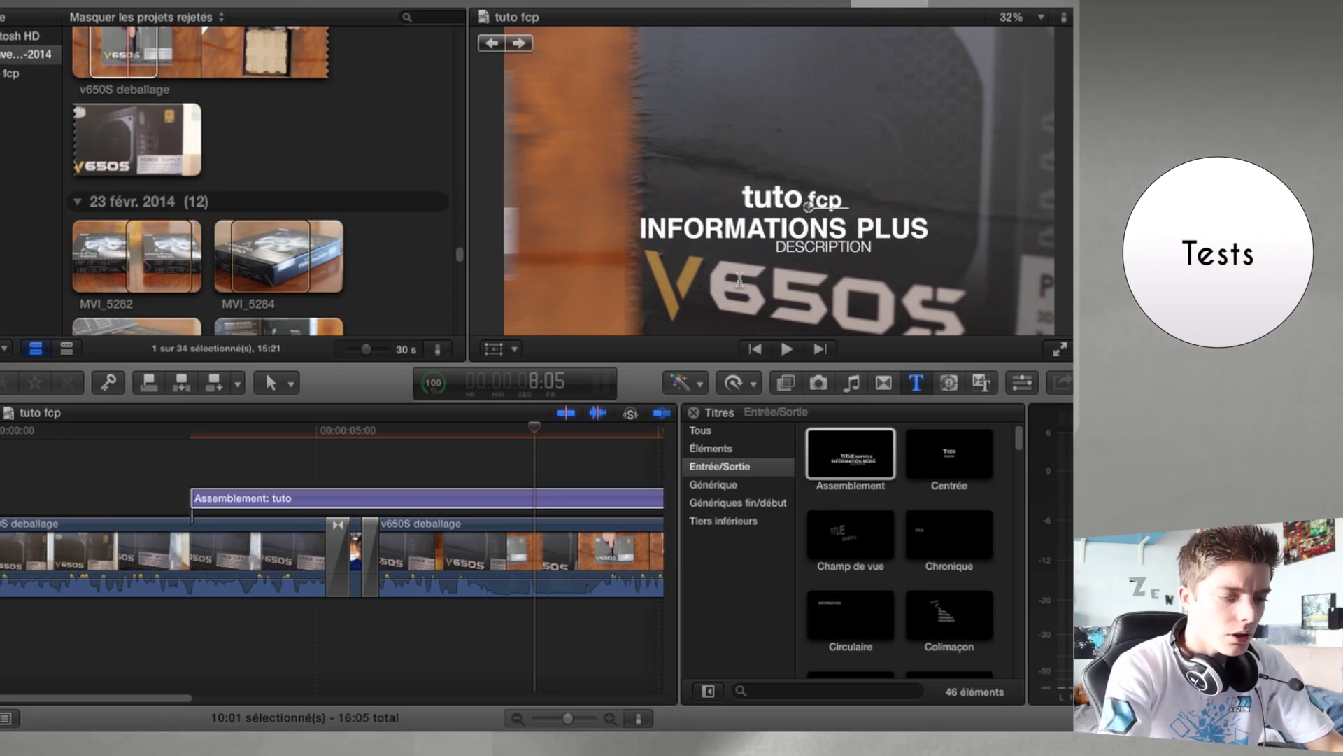
left_click(293, 459)
Play the project from about 2:11 to check the title over the video
left_click(139, 438)
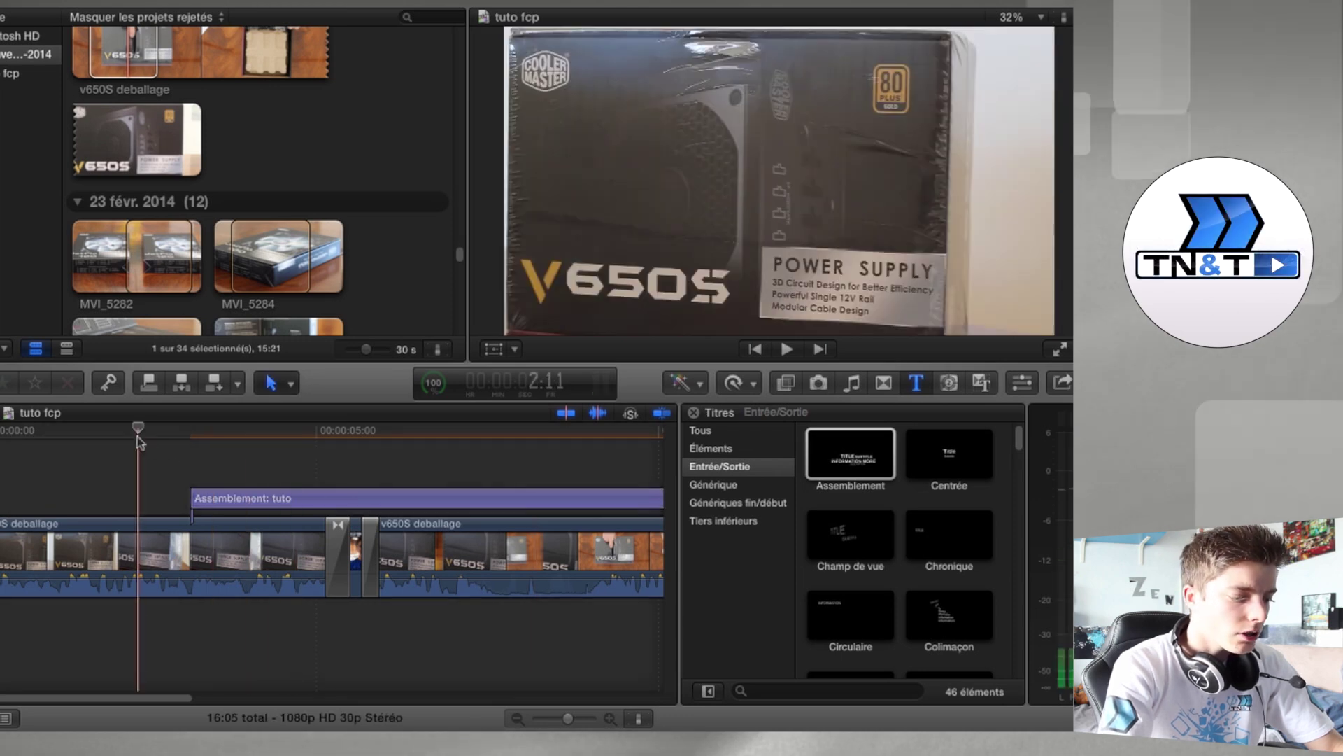
key("space")
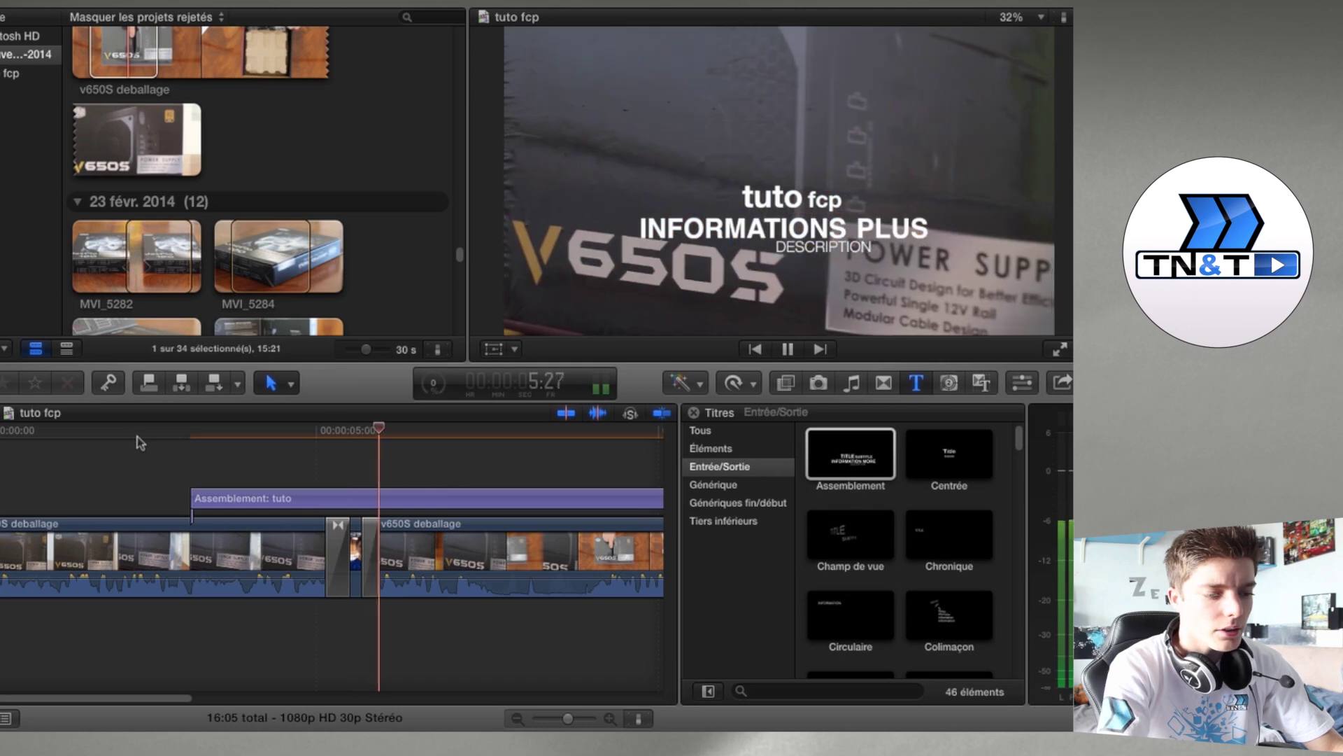
key("space")
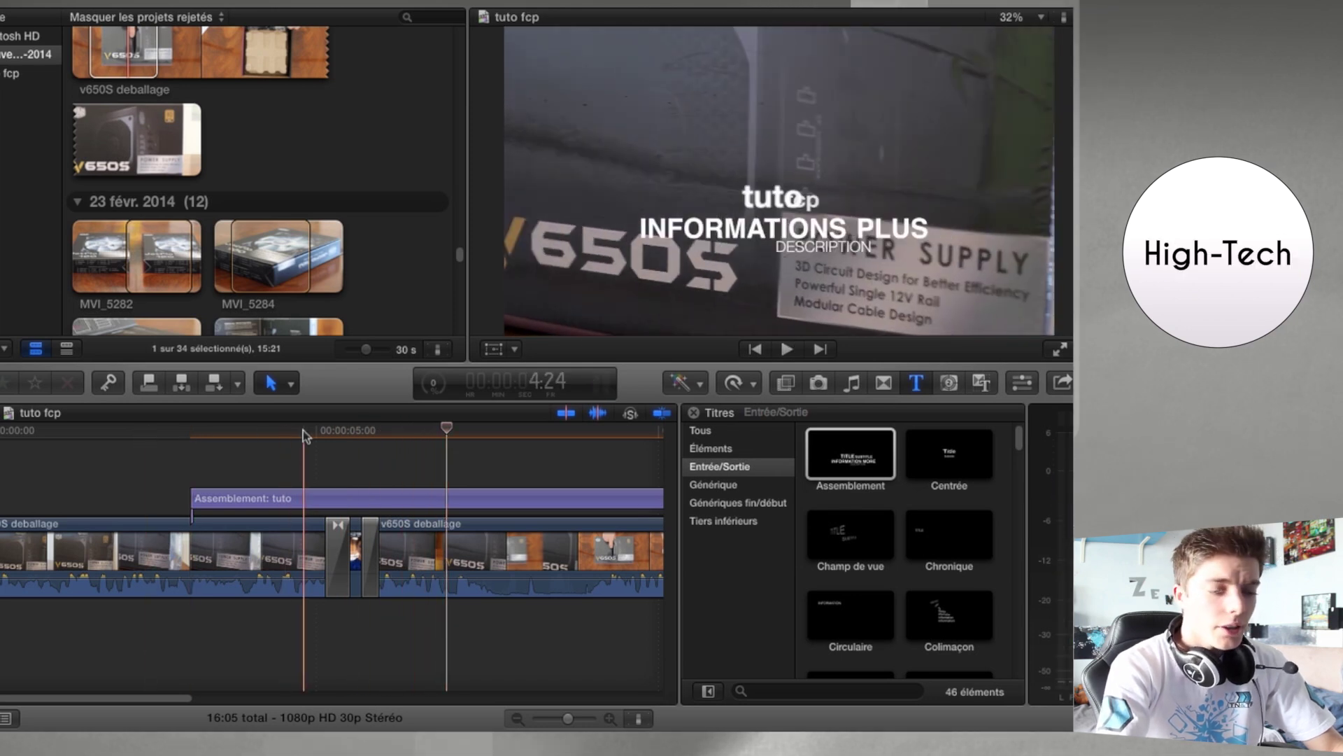
Apply the Cercle transition from the Effacements category to the Assemblement title
left_click(305, 501)
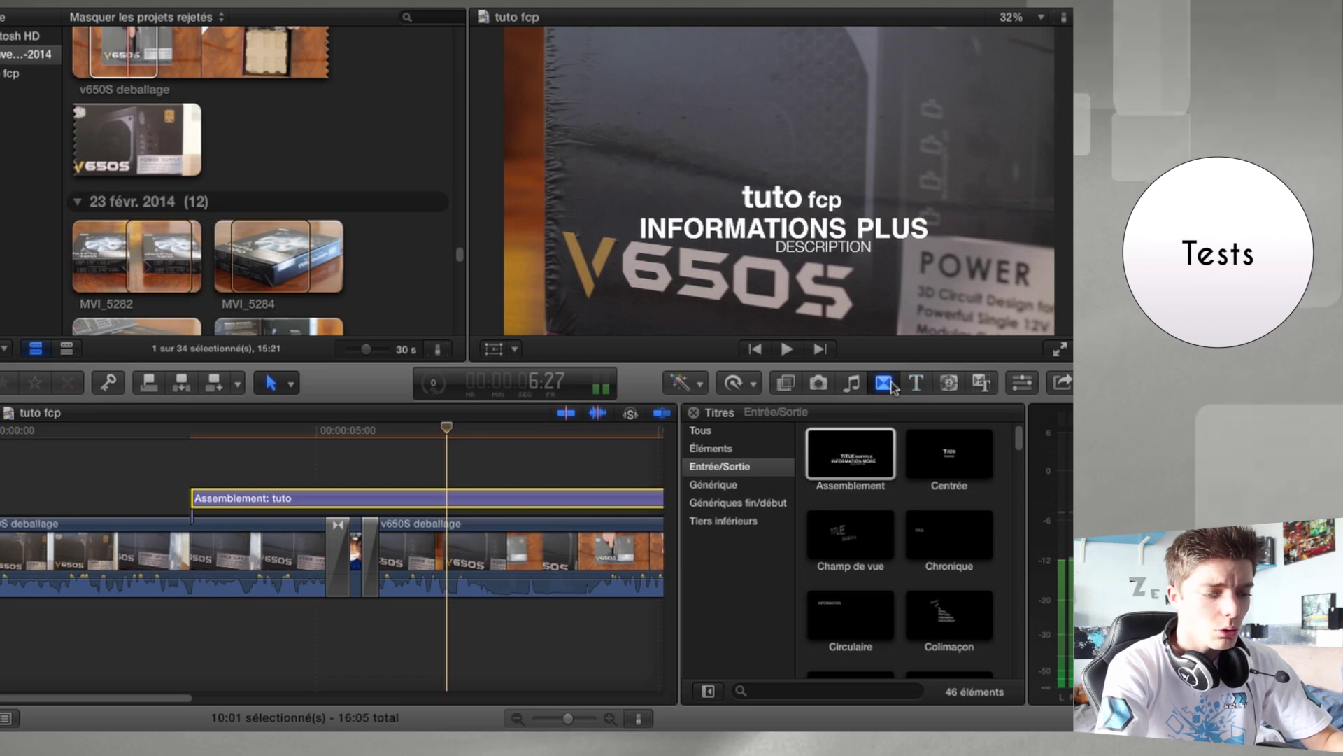
left_click(885, 384)
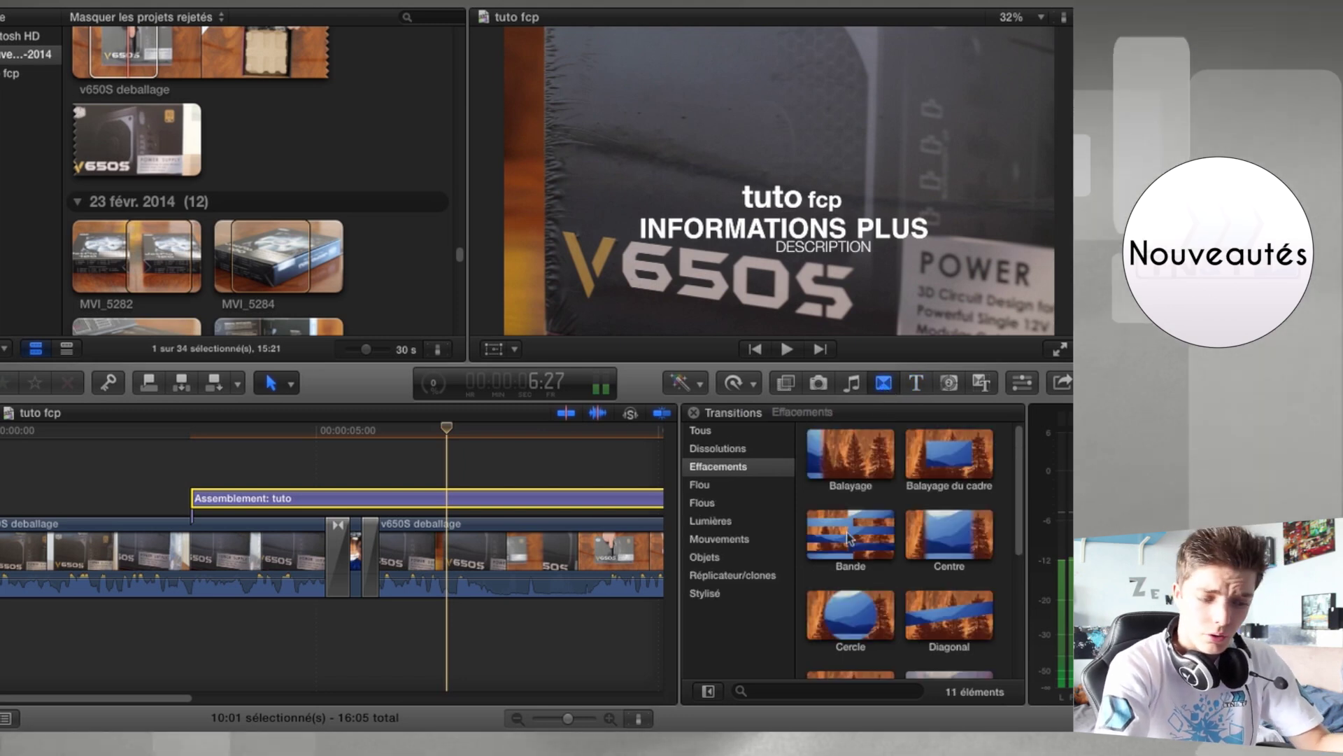
left_click(809, 632)
left_click_drag(823, 623, 502, 494)
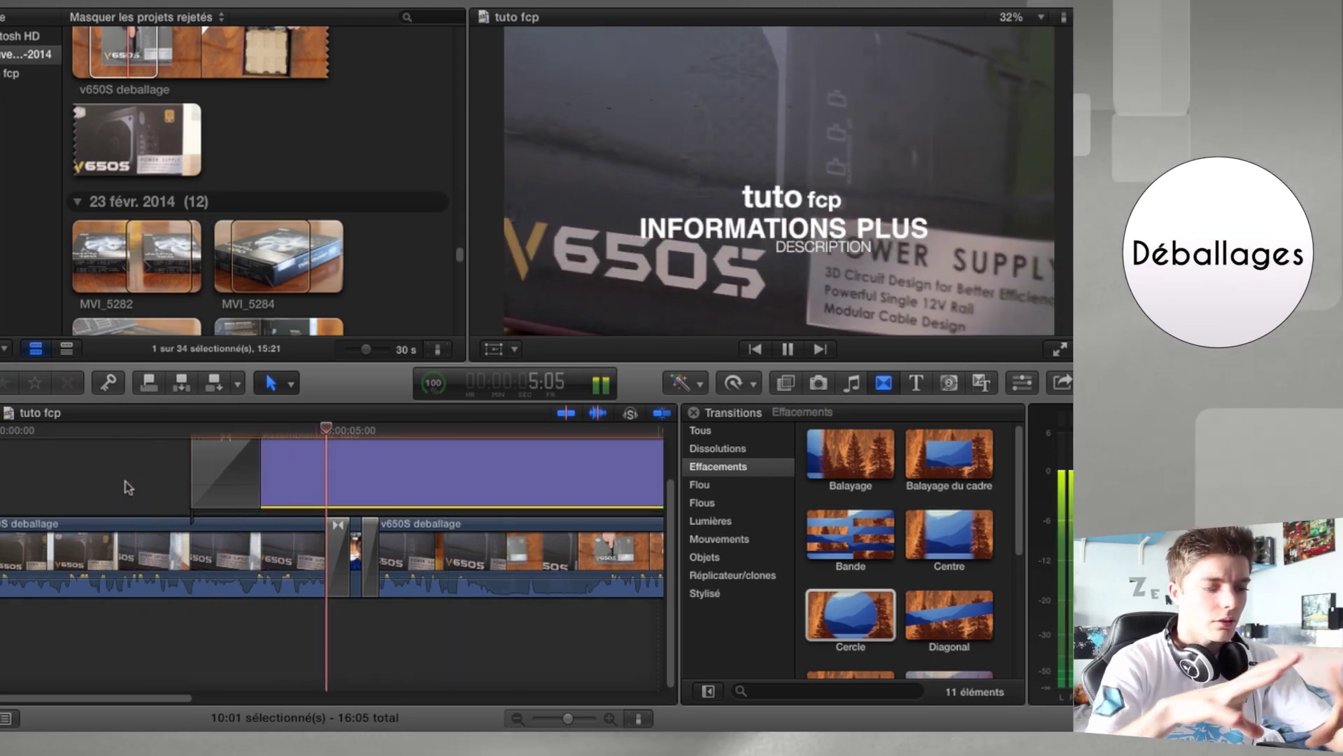
Play the start of the title to check its Cercle transition, and look over the following part of the timeline
key("space")
scroll(128, 488, "right", 3)
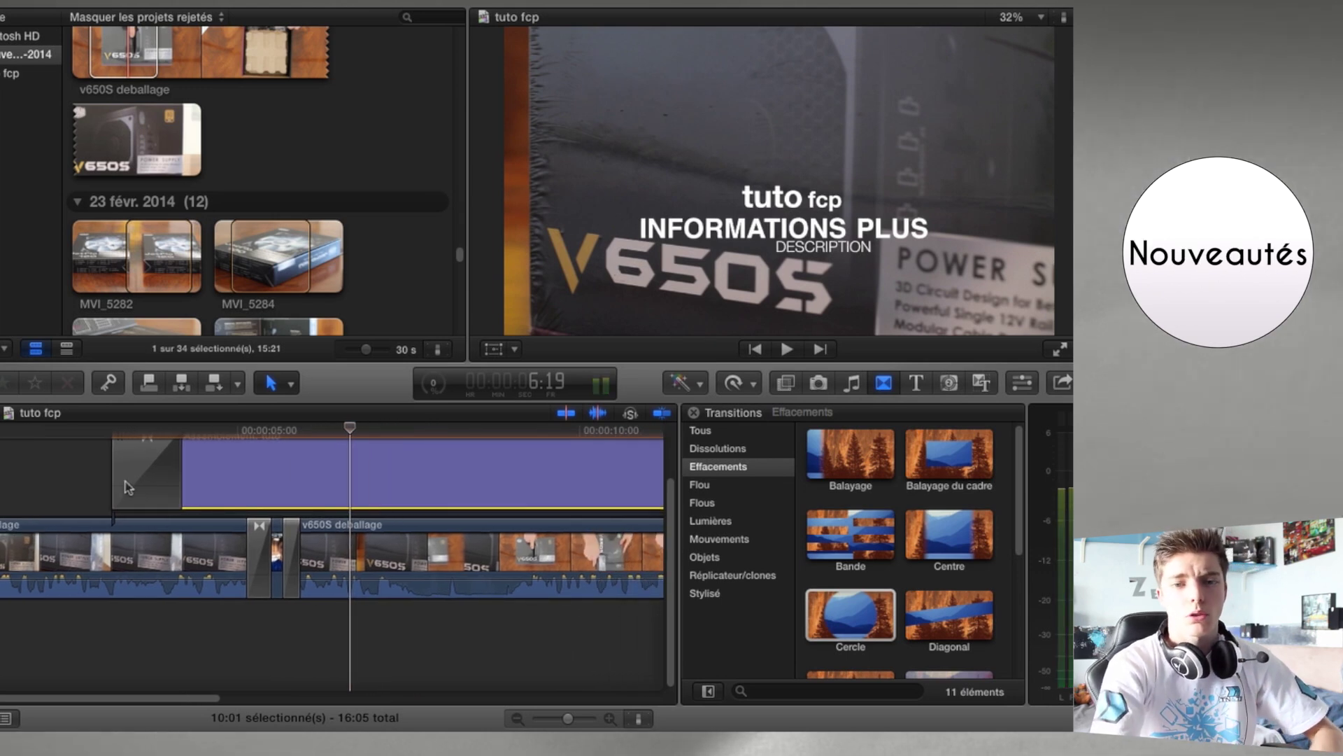
scroll(128, 488, "right", 2)
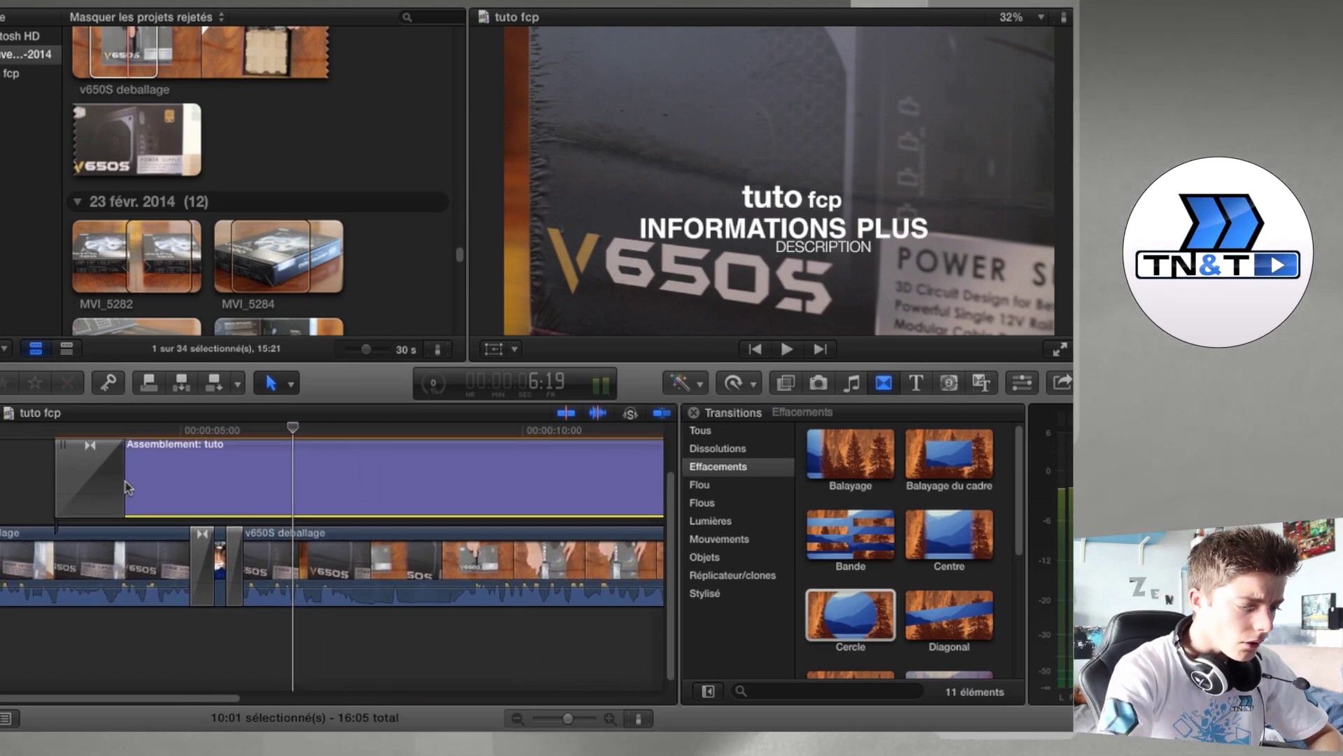
Show the generators browser and the themes browser, and return to the effects browser
left_click(952, 385)
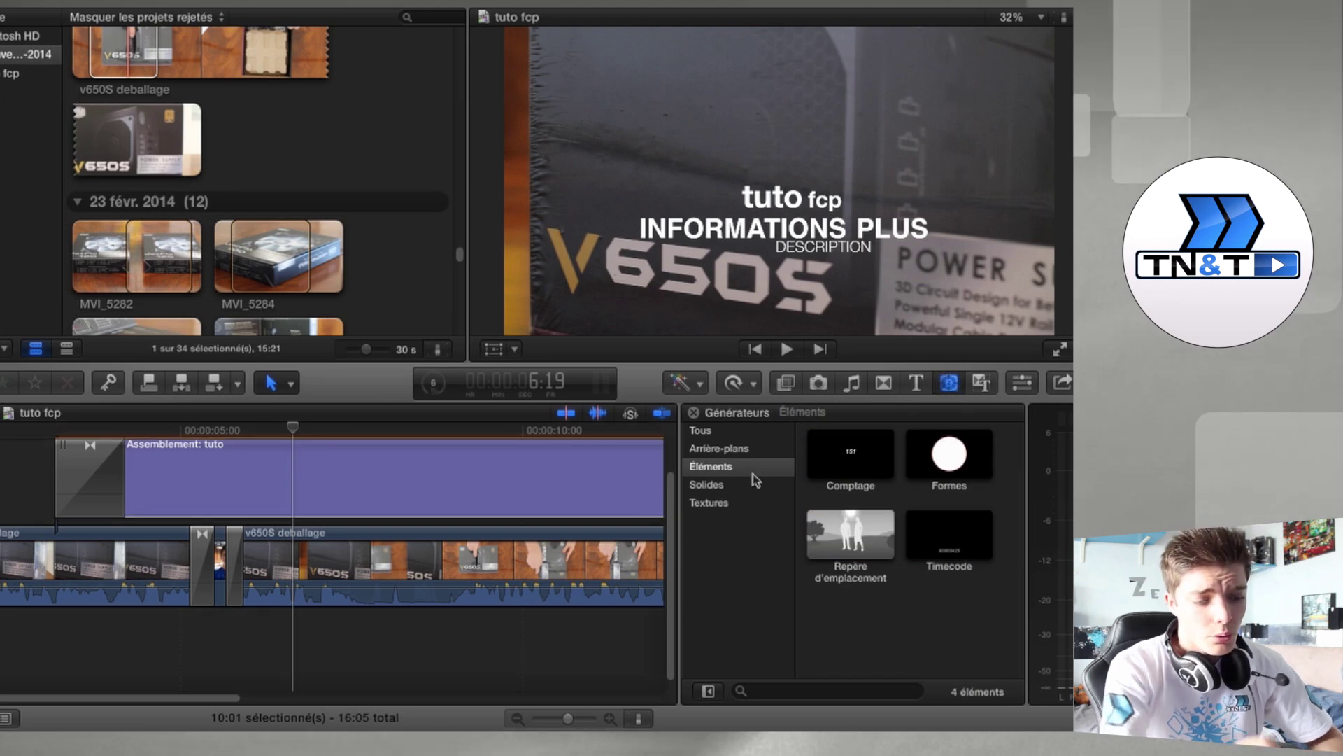
left_click(982, 383)
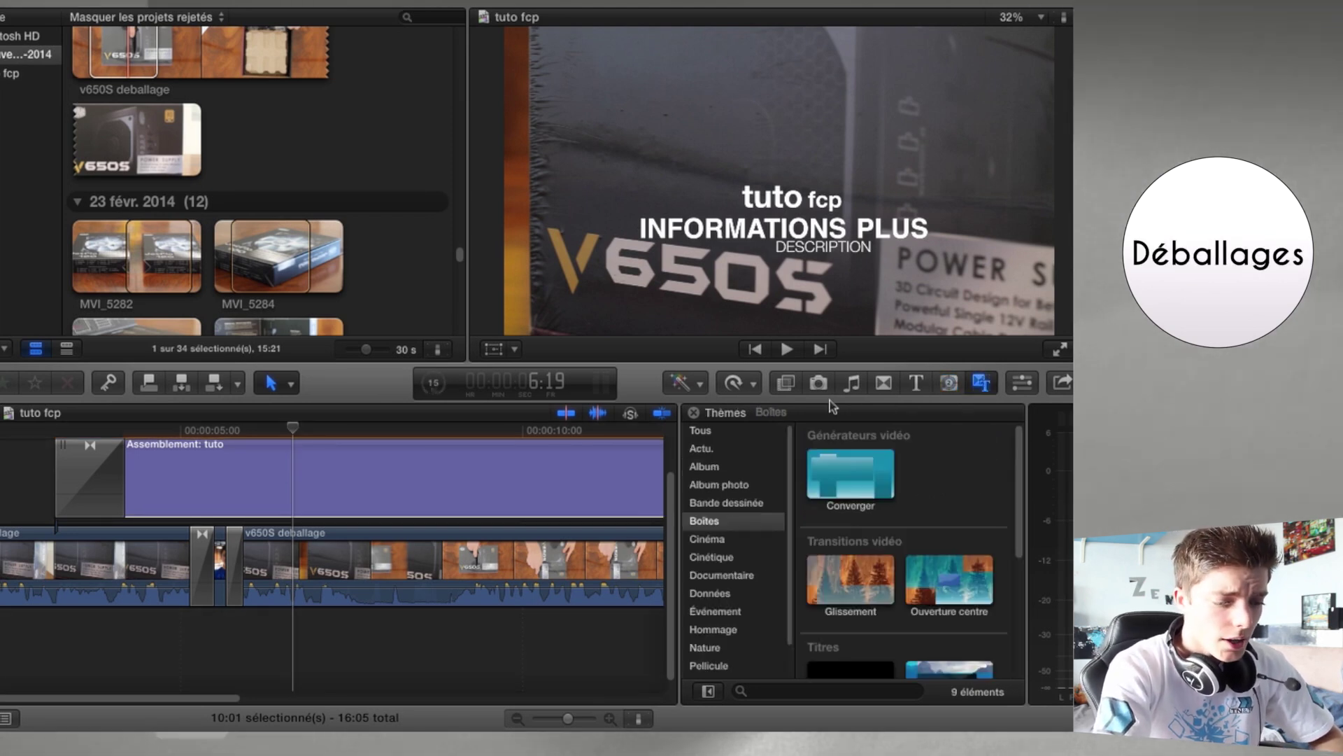
left_click(785, 383)
Place the playhead just before the Assemblement title and zoom the timeline out to show the end of the project
left_click(26, 629)
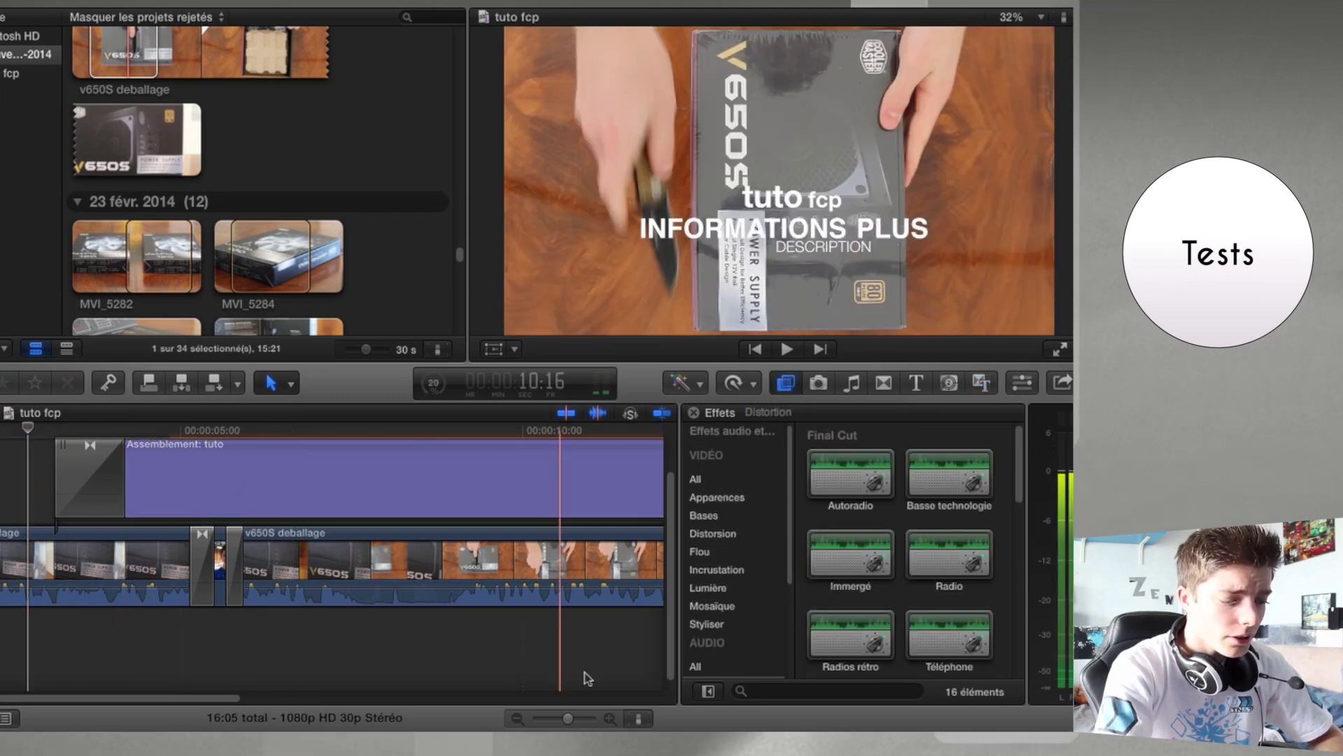
left_click_drag(568, 719, 560, 719)
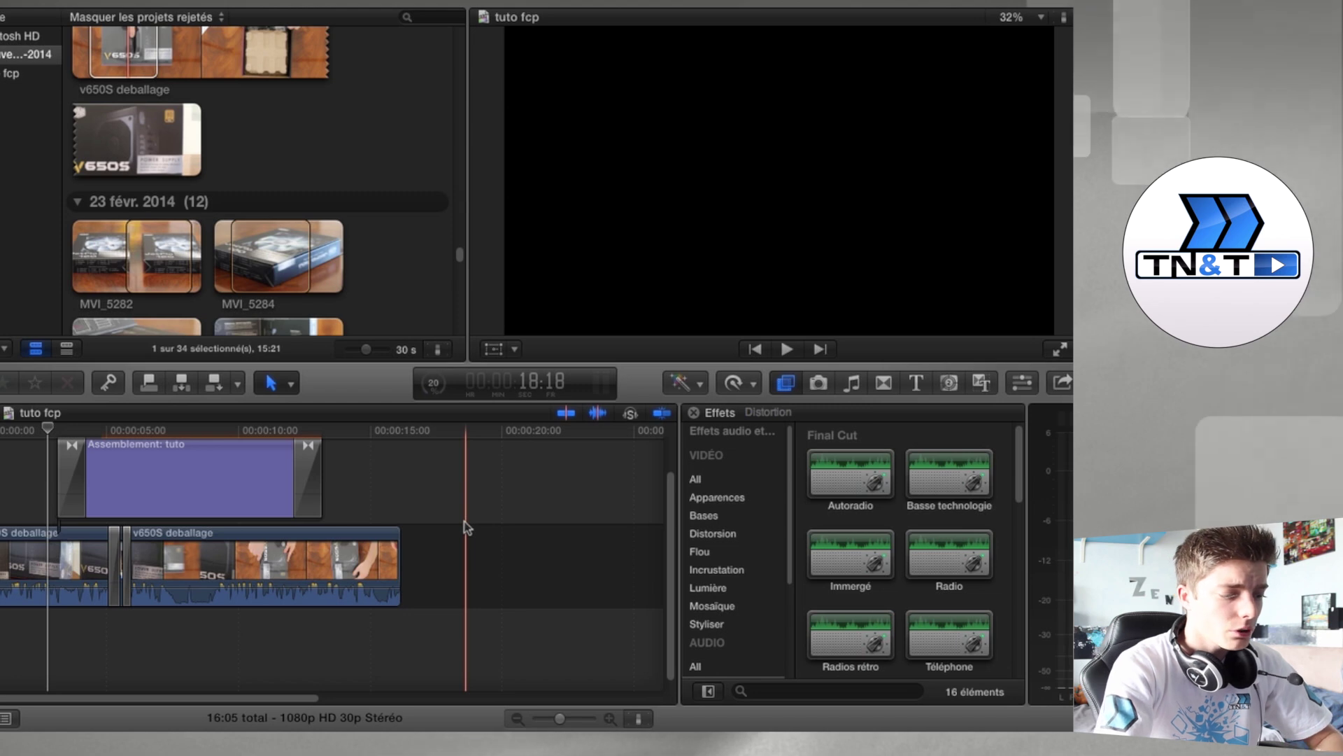
Add the Perspectives Short.caf jingle from the Jingles sound collection beneath the end of the last v650S deballage clip
left_click(319, 176)
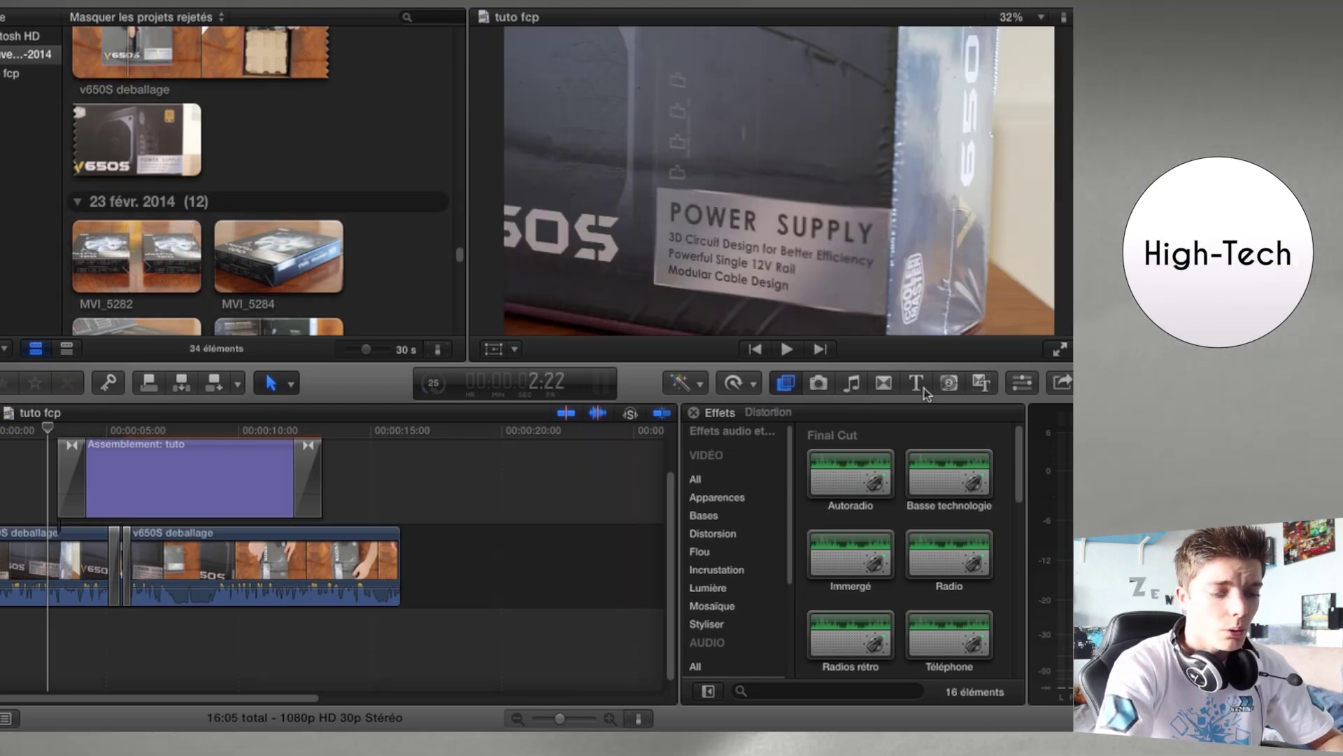
left_click(853, 385)
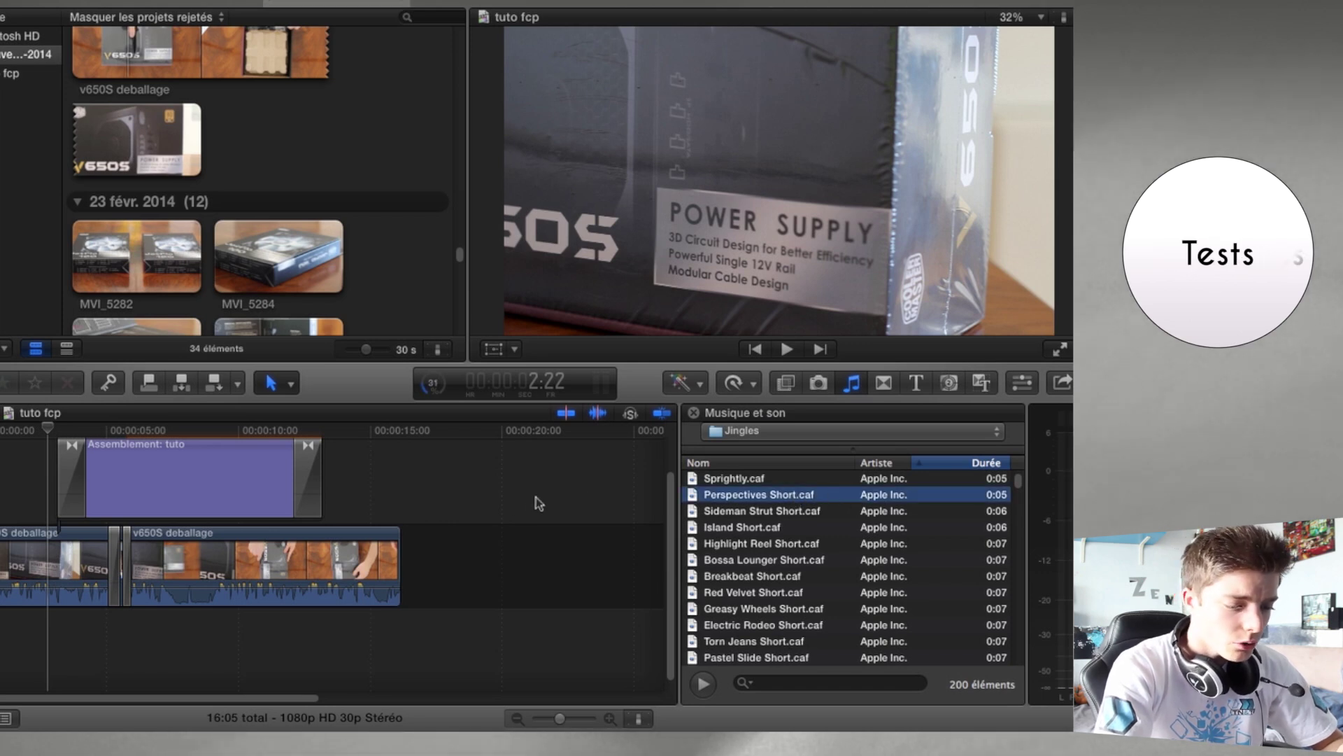
mouse_move(276, 632)
left_mouse_down()
mouse_move(219, 633)
mouse_move(287, 628)
left_mouse_up()
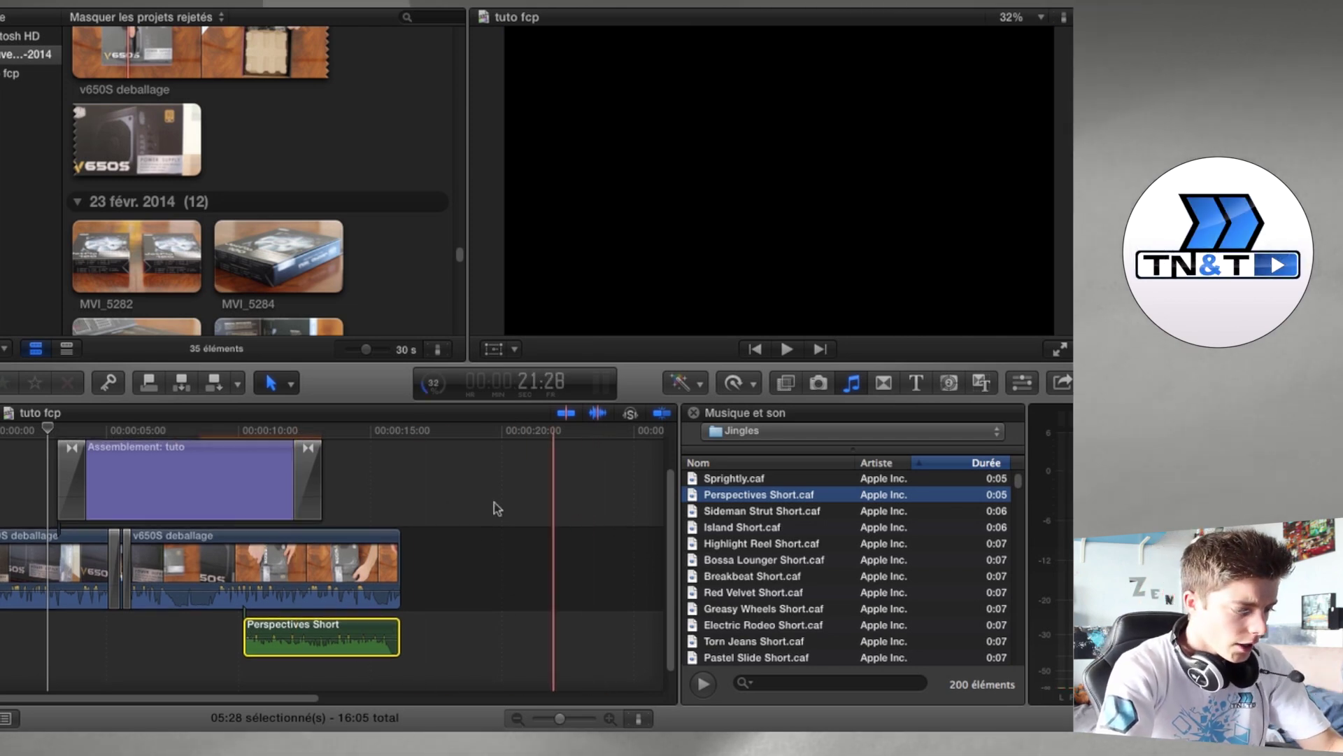
Paste a copy of the last v650S deballage clip and stack it as a connected clip above the original
left_click(201, 429)
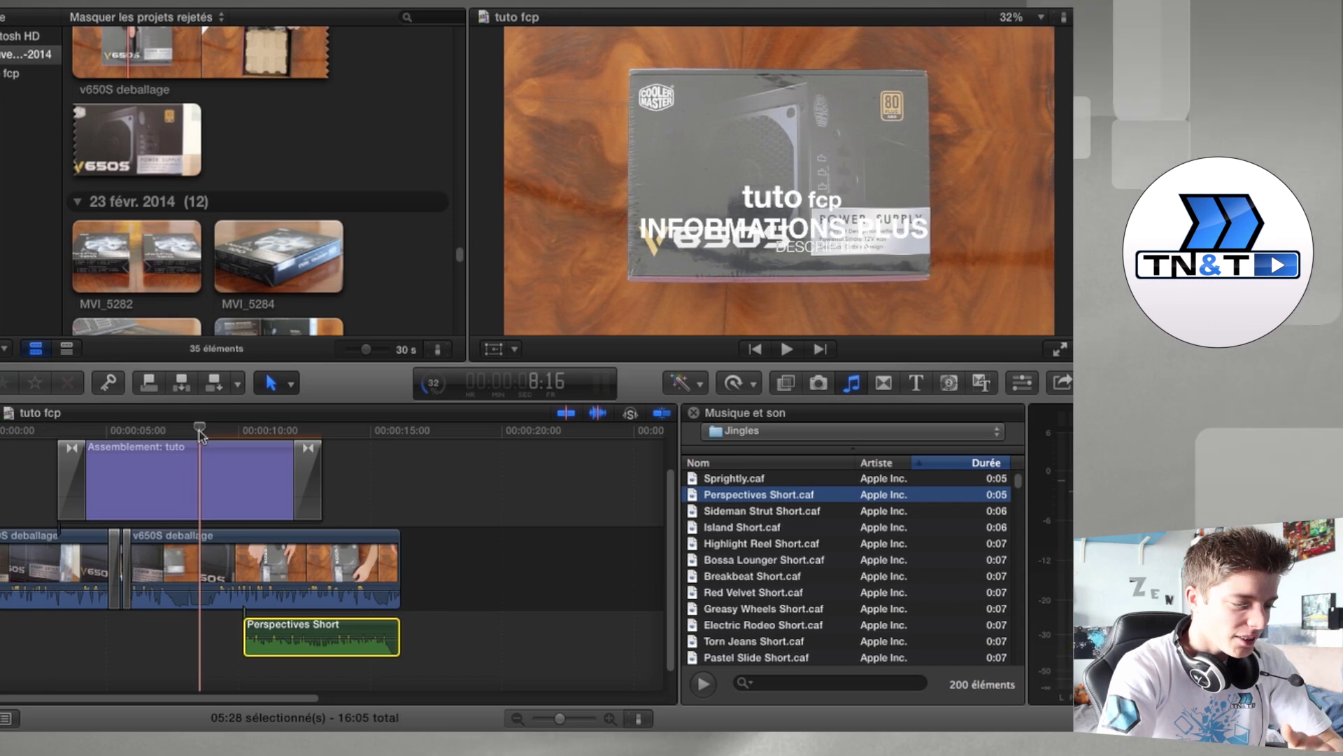
left_click(252, 549)
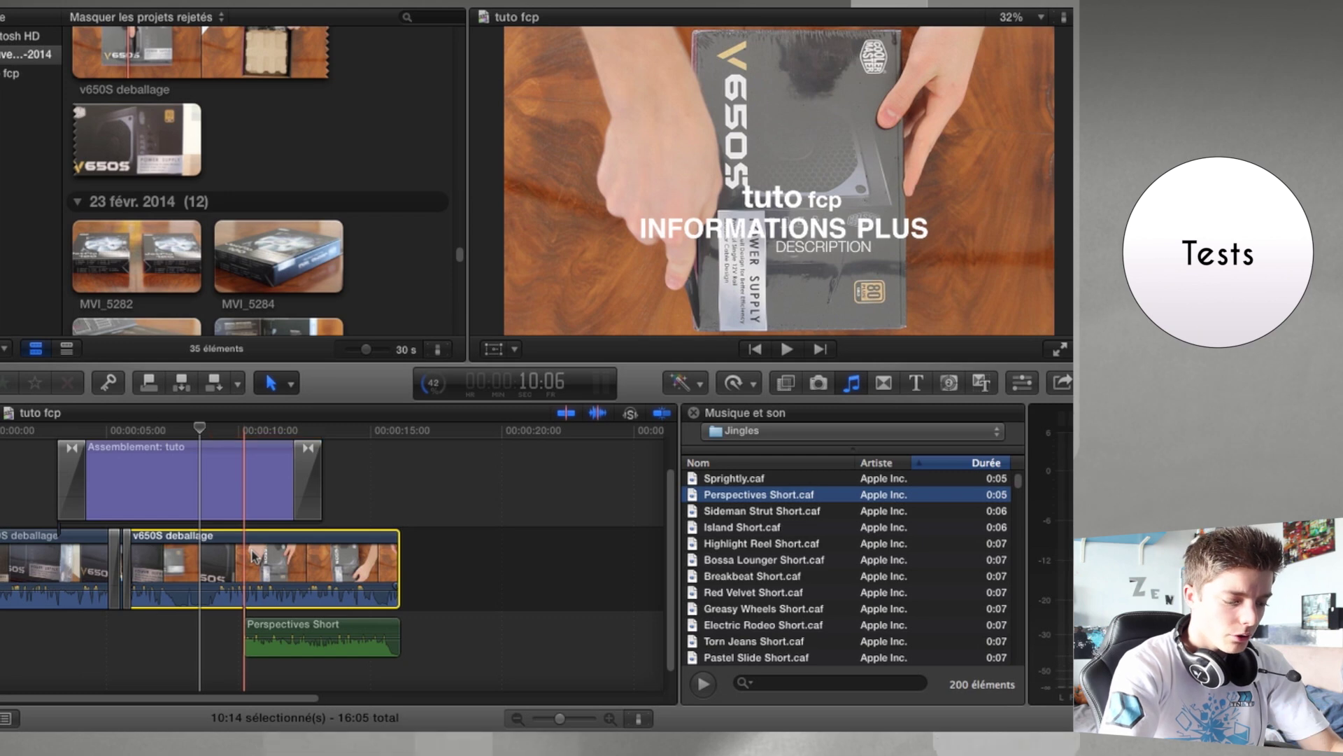
key("super+v")
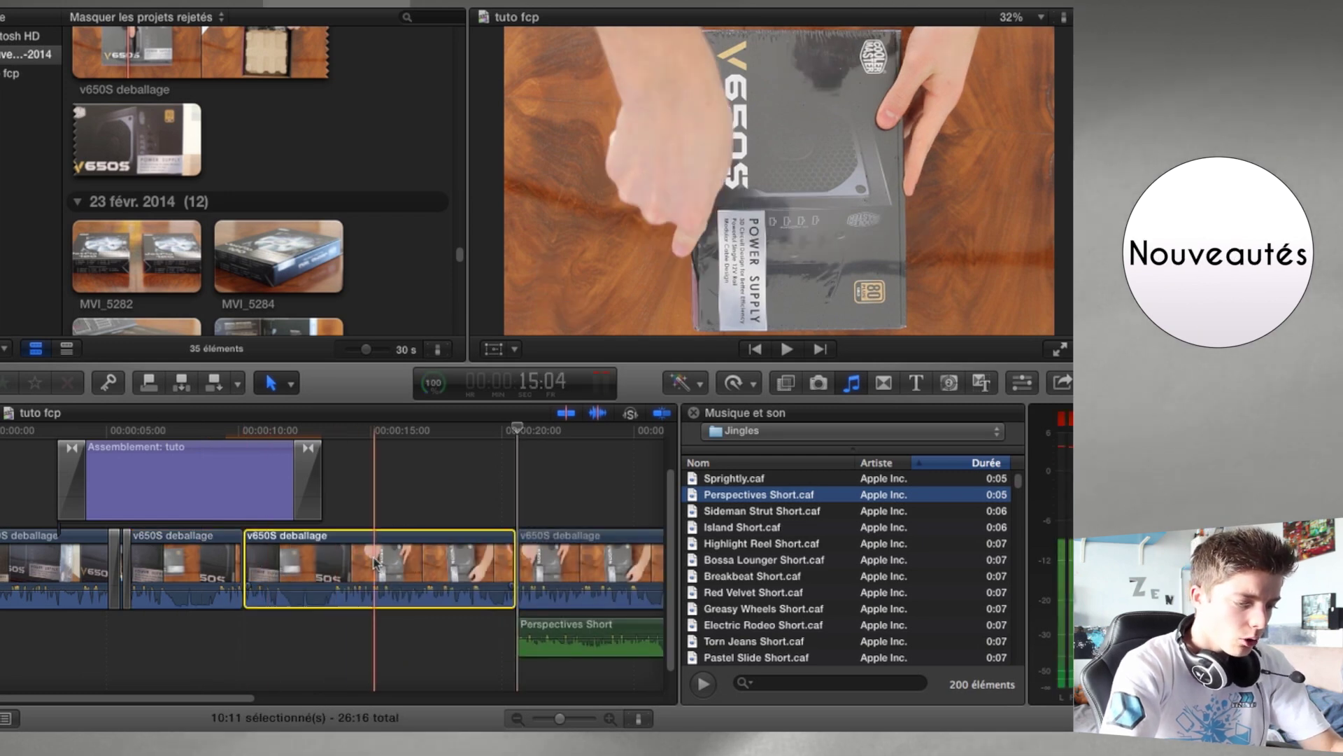
left_click_drag(376, 560, 222, 469)
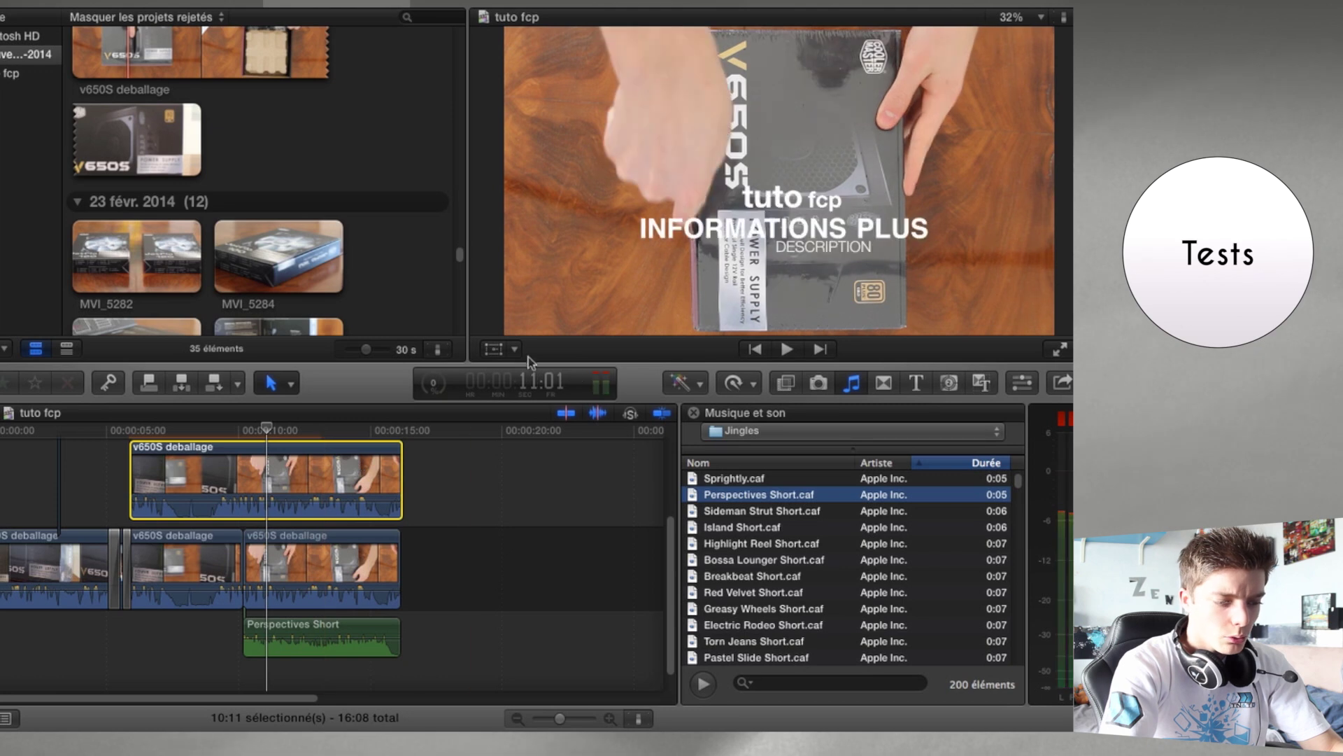
Transform the upper v650S deballage clip into a picture-in-picture, scaled to about half size and moved toward the frame's left edge
left_click(493, 350)
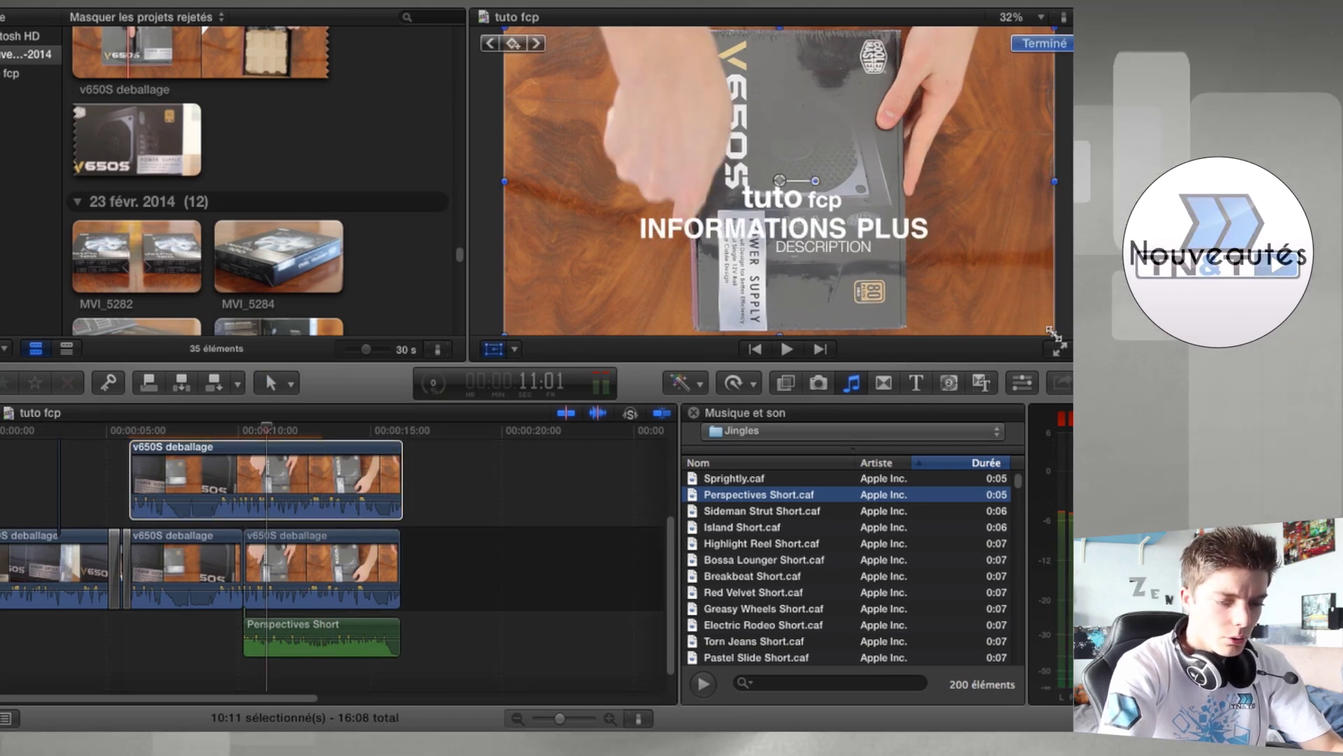
left_click_drag(1055, 335, 1023, 309)
left_click_drag(964, 266, 887, 234)
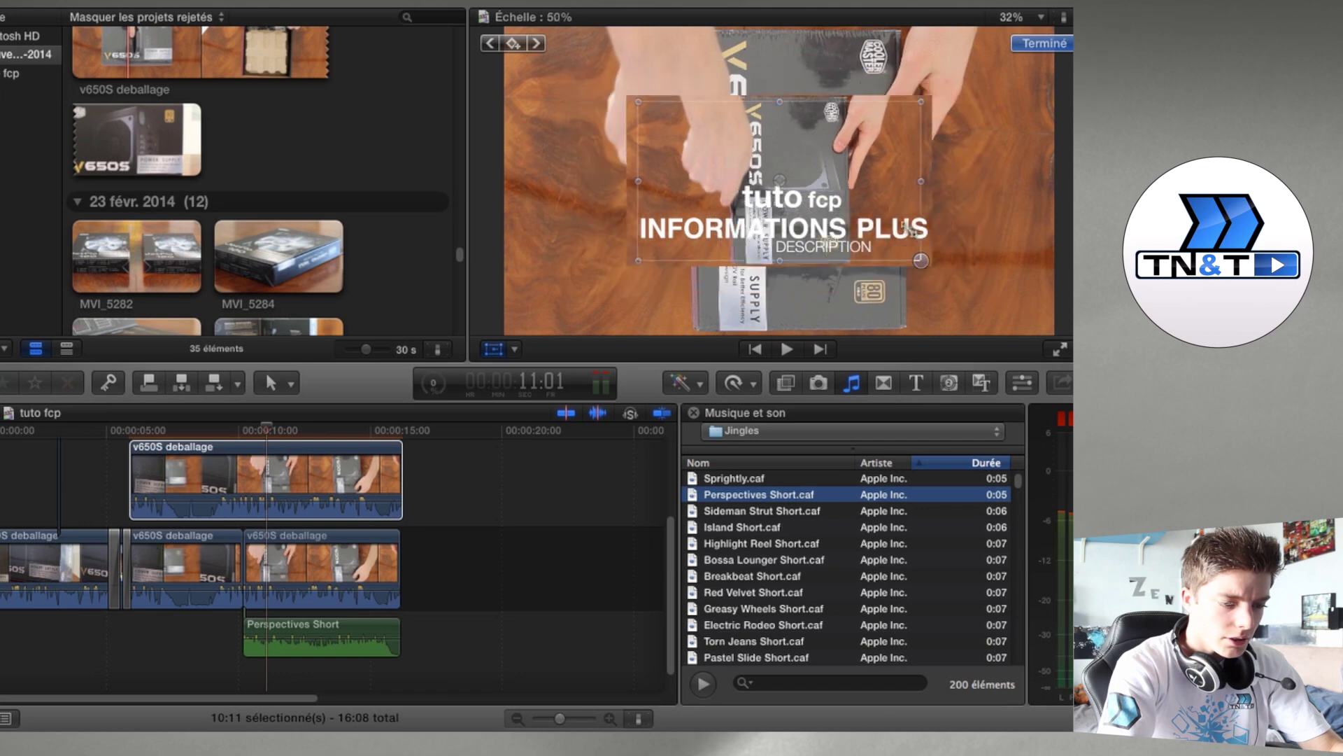
left_click_drag(781, 167, 676, 168)
left_click(1038, 49)
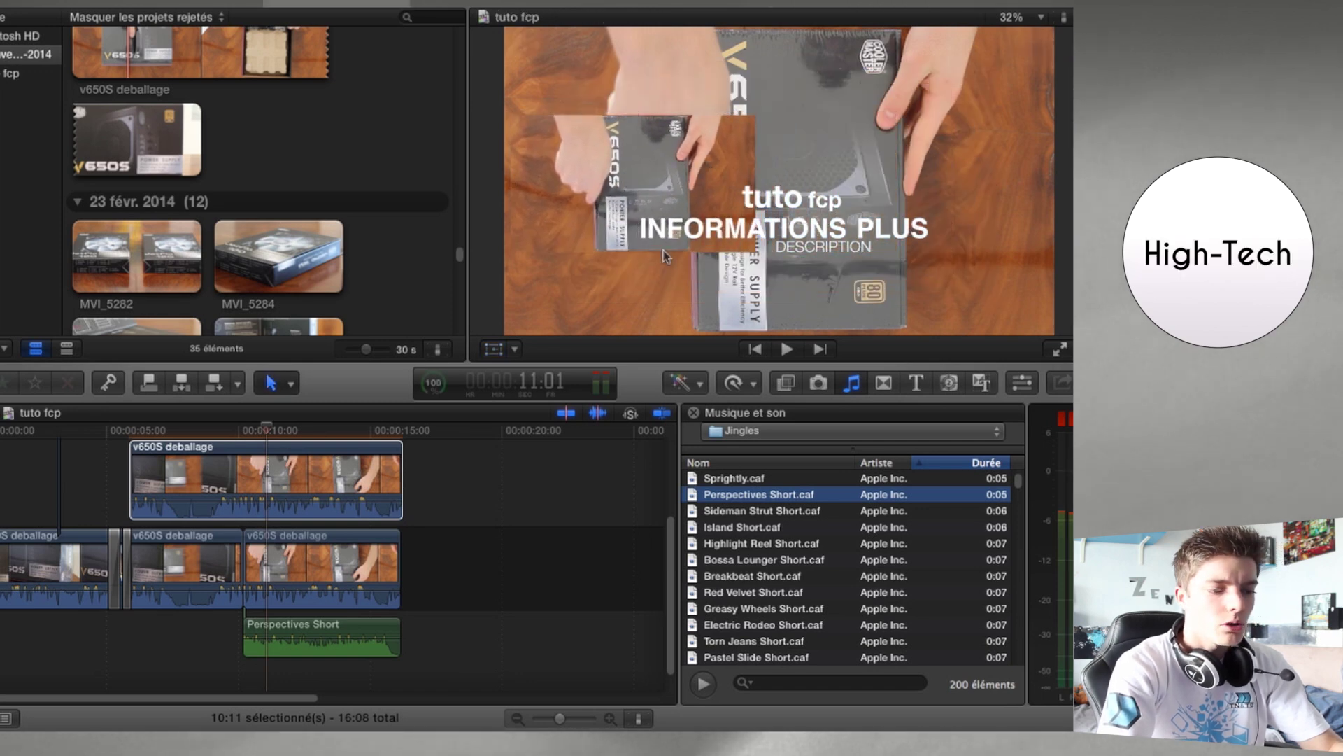
Play the picture-in-picture section from just before the stacked clip, view it in full screen, and return to the editing view
left_click(124, 429)
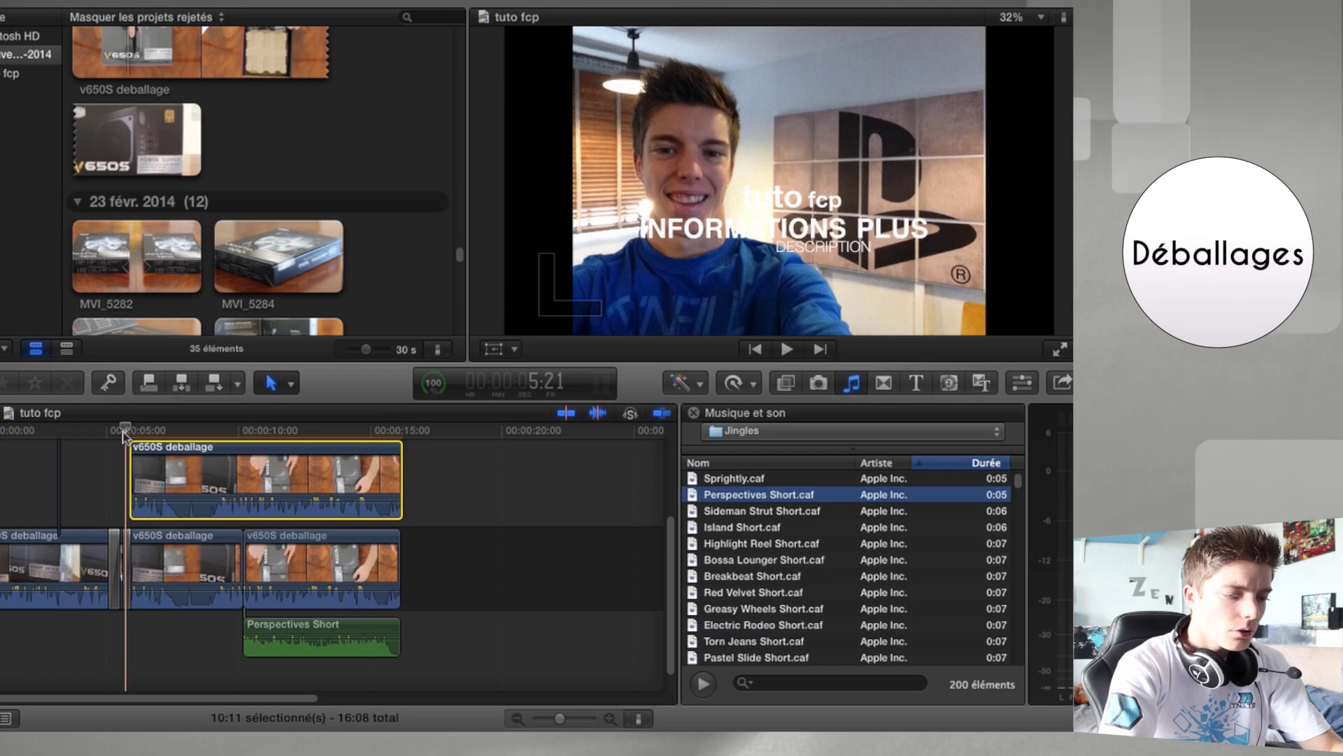
key("space")
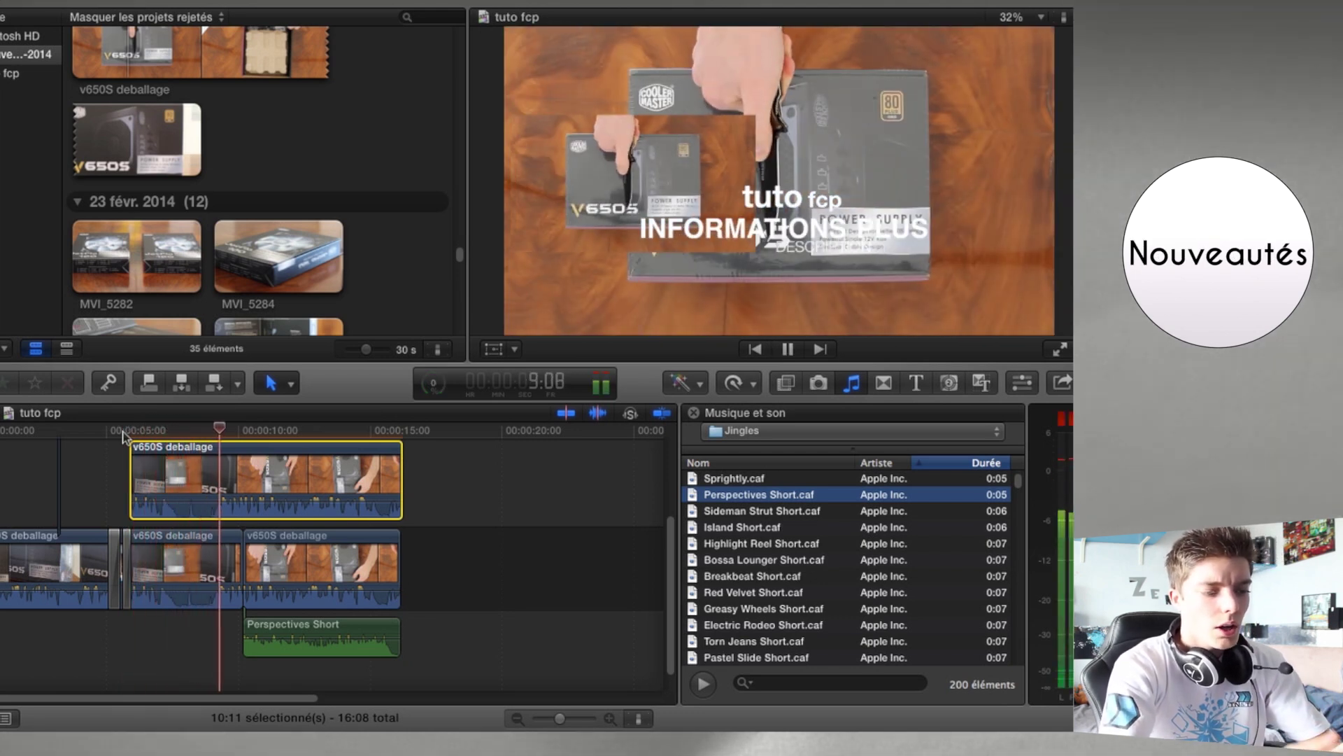
key("space")
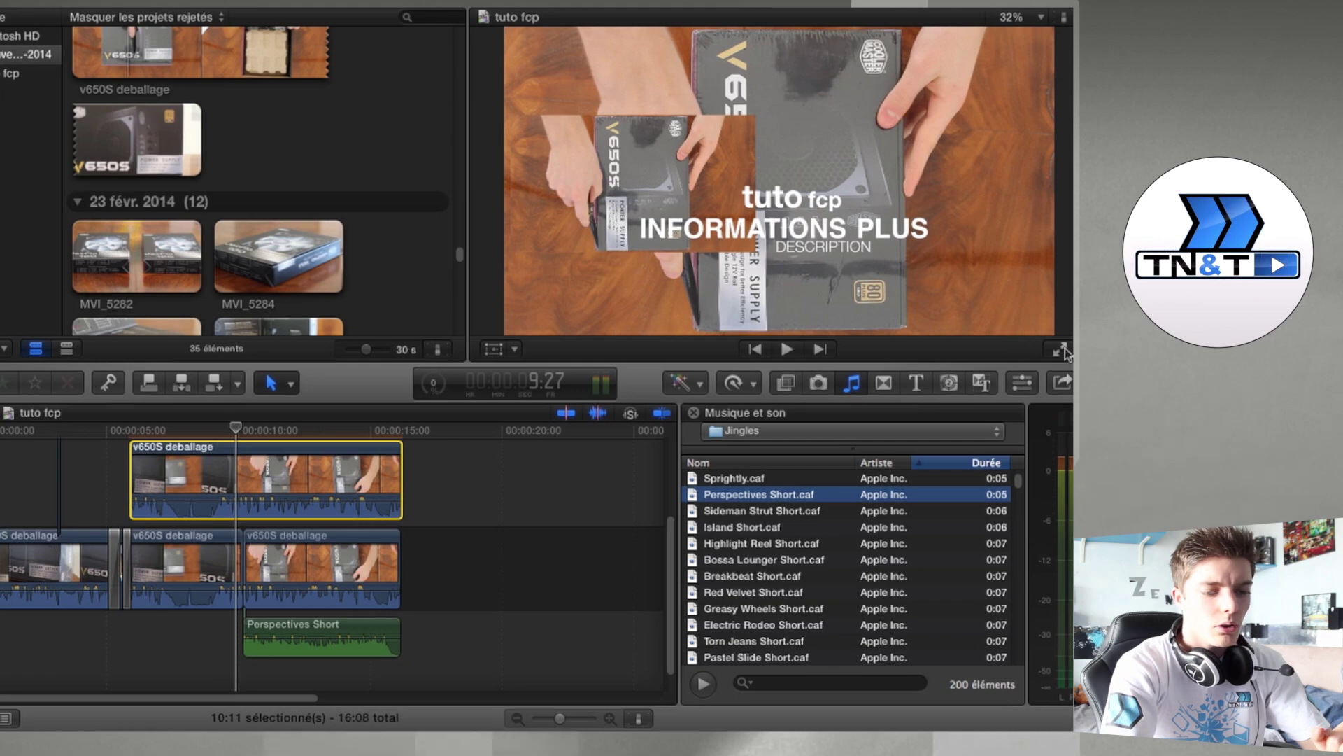
left_click(1063, 350)
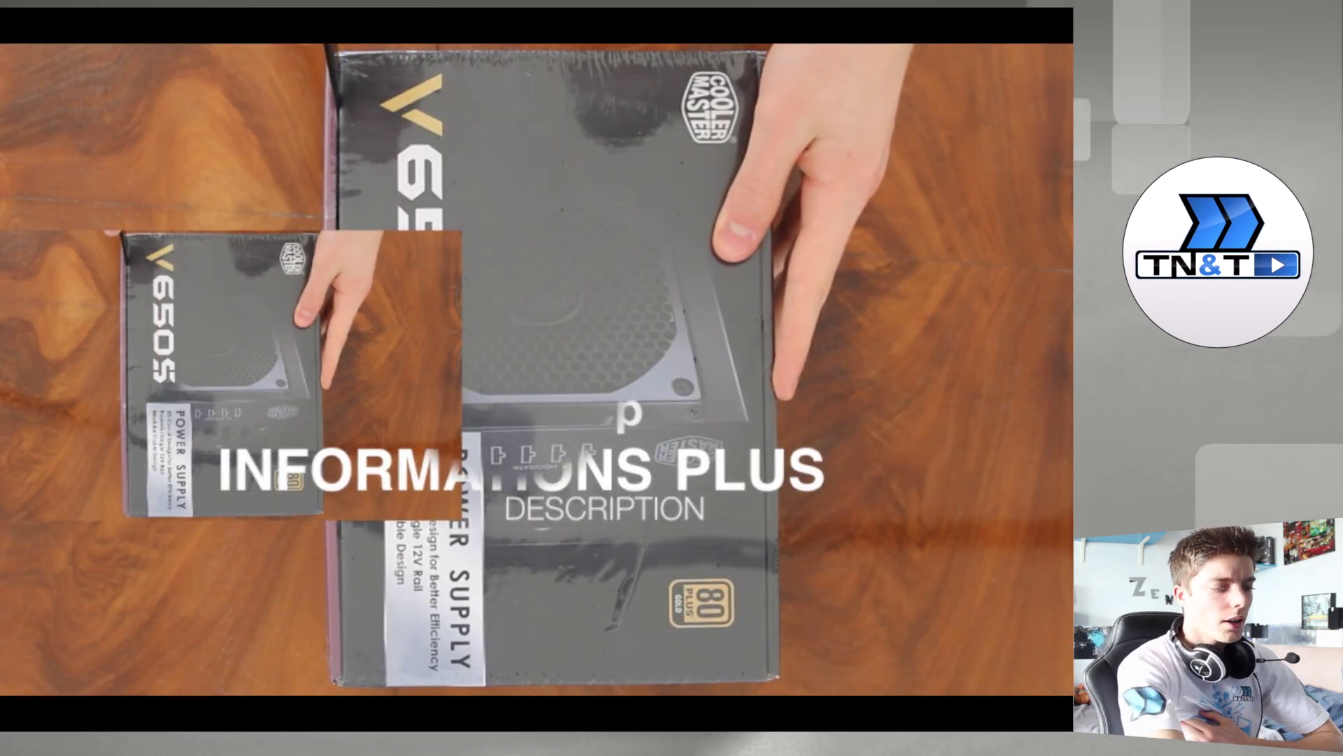
key("Escape")
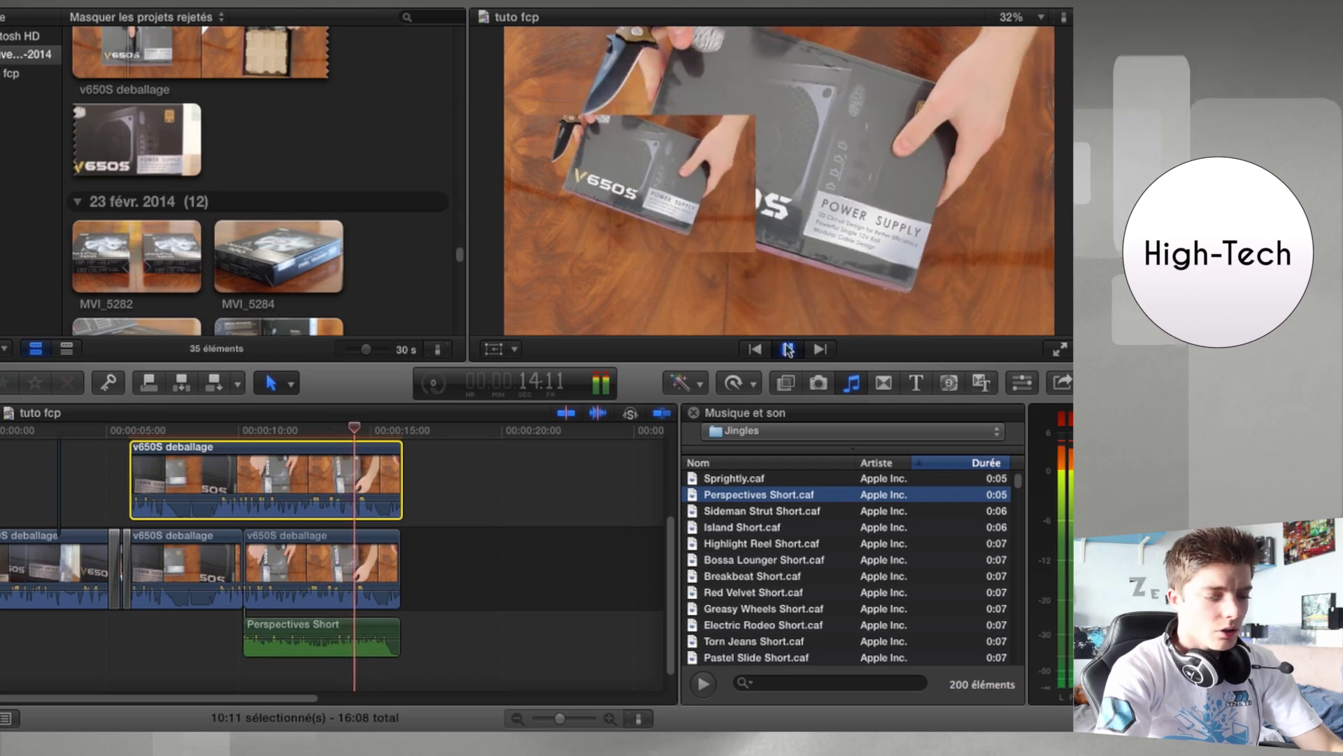